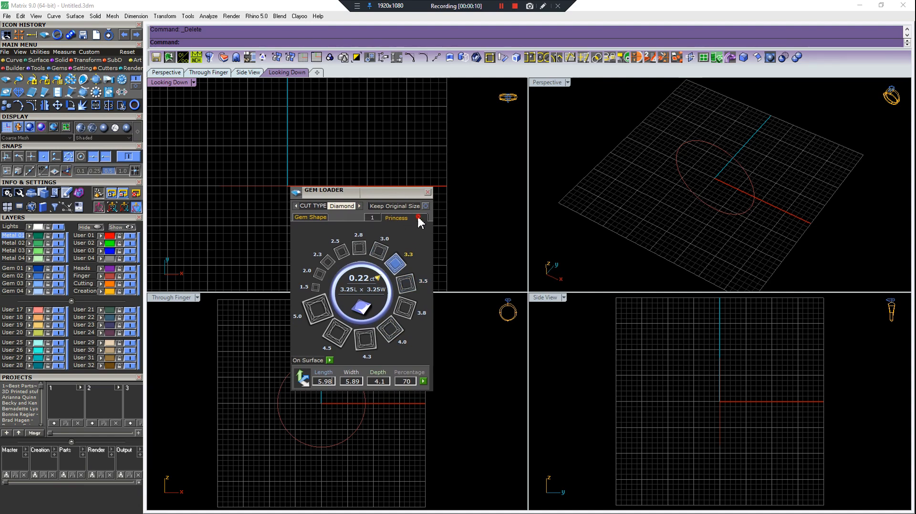
Load a 6 by 6 mm princess-cut diamond and move it straight up above the finger-size circle.
click(333, 263)
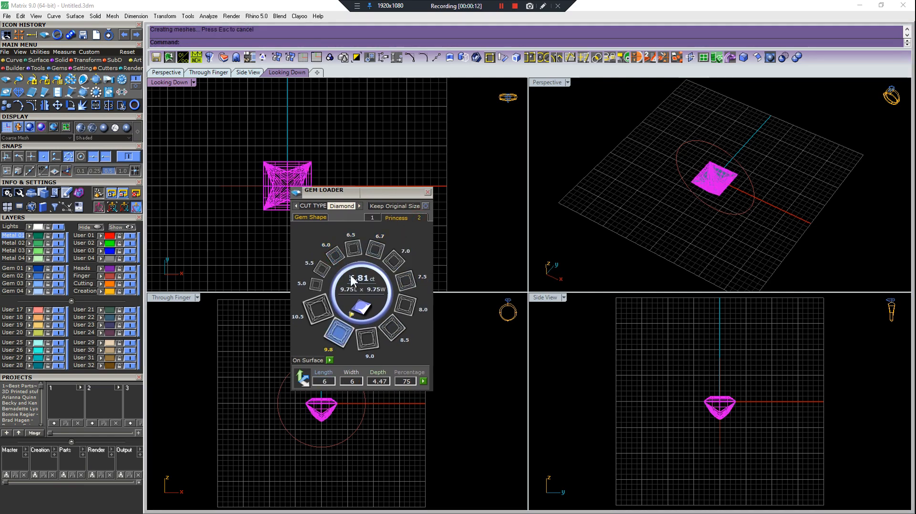
click(428, 192)
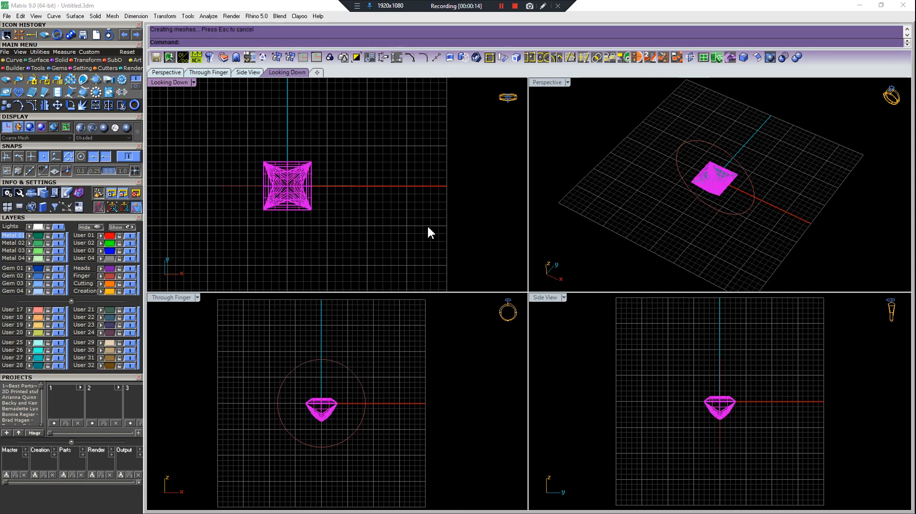
scroll(331, 373, up, 4)
drag(324, 401, 328, 345)
scroll(328, 346, up, 6)
key(Escape)
right_drag(326, 331, 334, 368)
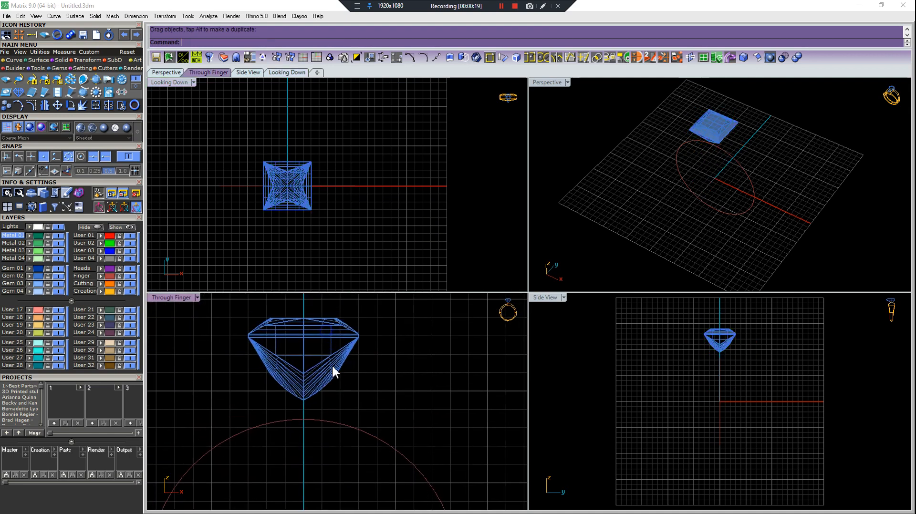
Build a head on the princess diamond with Head Builder, applying the saved style GWL Setting head 2.
scroll(329, 338, up, 2)
click(333, 330)
key(F6)
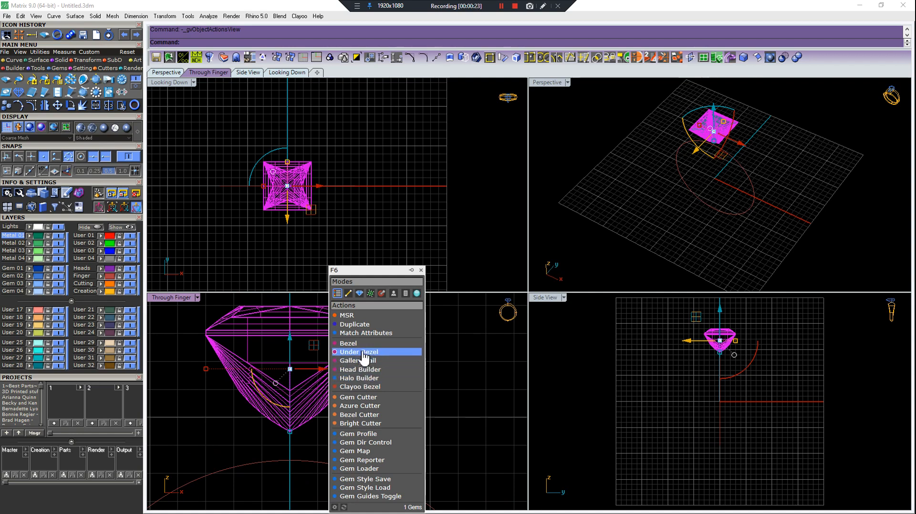
click(360, 371)
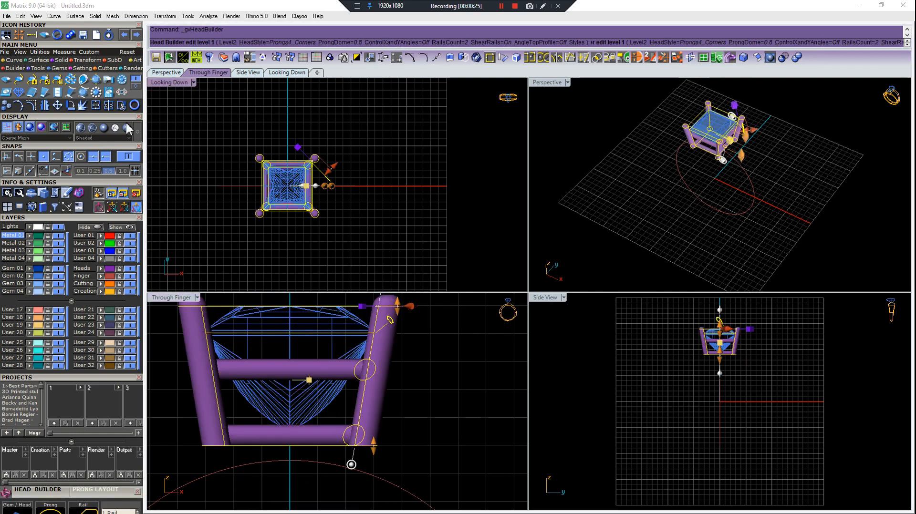
drag(96, 490, 637, 181)
click(650, 217)
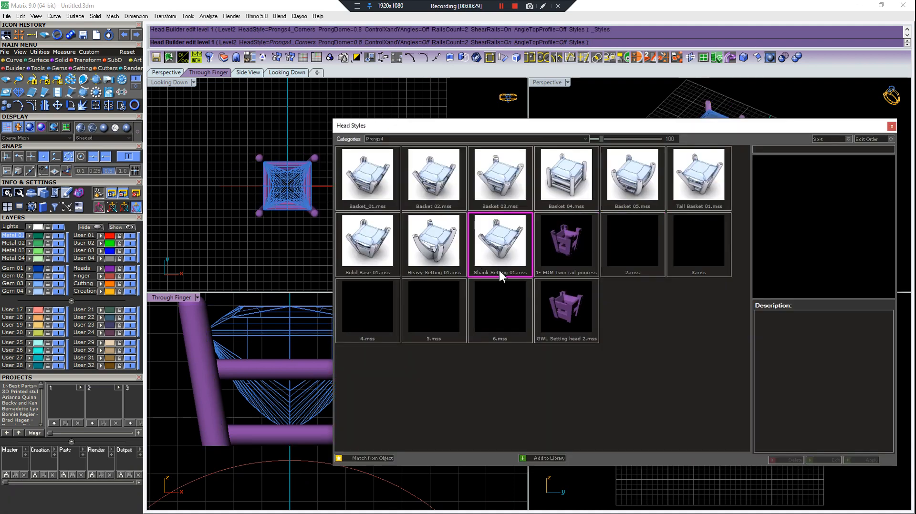
click(568, 243)
click(585, 328)
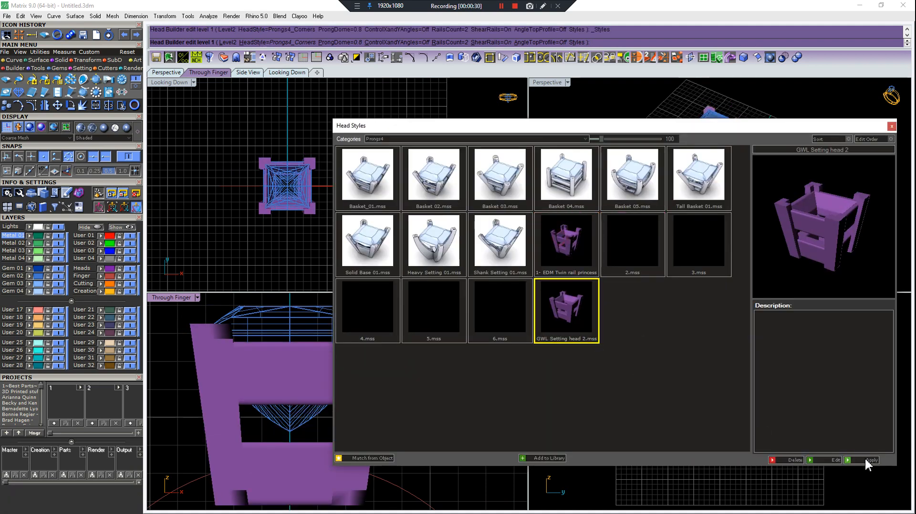
click(848, 461)
Set the head's prong size to about 0.9 mm.
scroll(337, 139, up, 5)
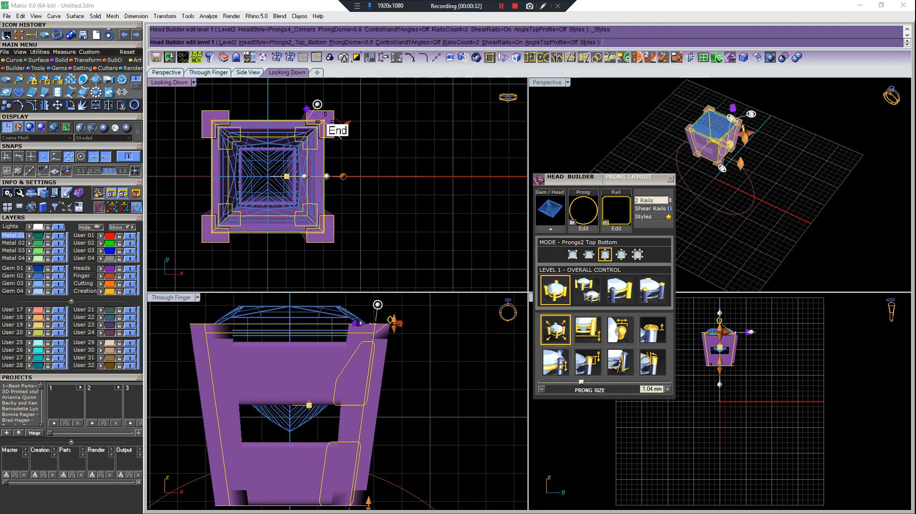
scroll(337, 150, up, 3)
drag(350, 144, 354, 142)
scroll(329, 201, down, 5)
scroll(301, 391, down, 3)
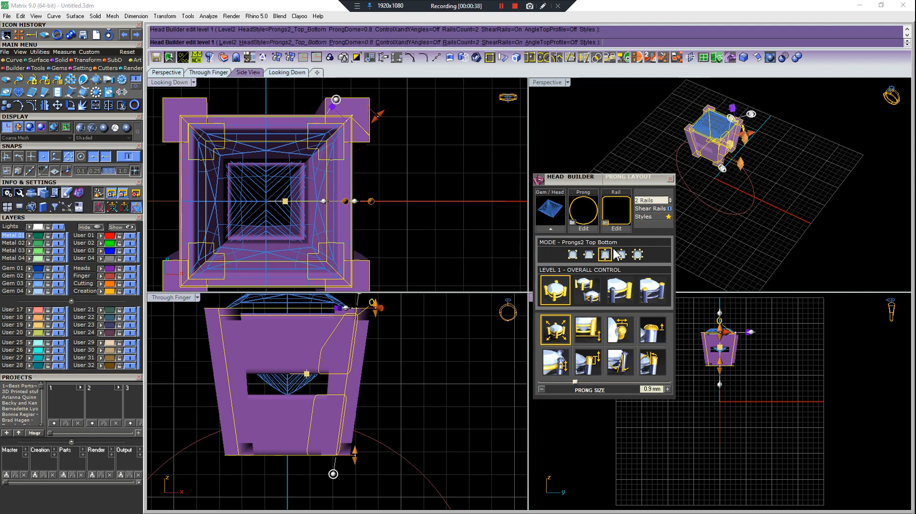
Taper the lower end of the head inward and set its top angle to about -5.3°.
scroll(229, 382, down, 6)
right_drag(227, 408, 252, 442)
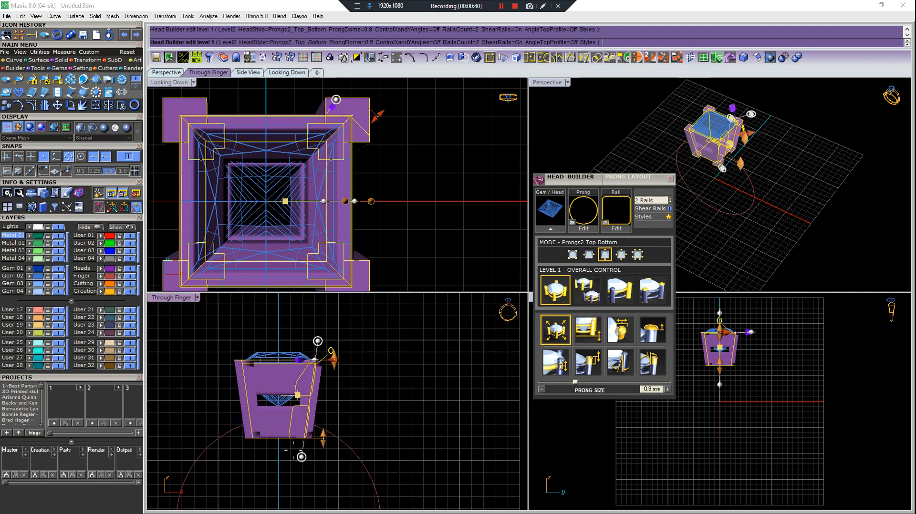
scroll(271, 438, up, 4)
drag(313, 454, 306, 454)
right_drag(348, 382, 351, 443)
scroll(352, 443, up, 4)
drag(330, 323, 328, 324)
scroll(332, 337, down, 4)
right_drag(333, 337, 402, 337)
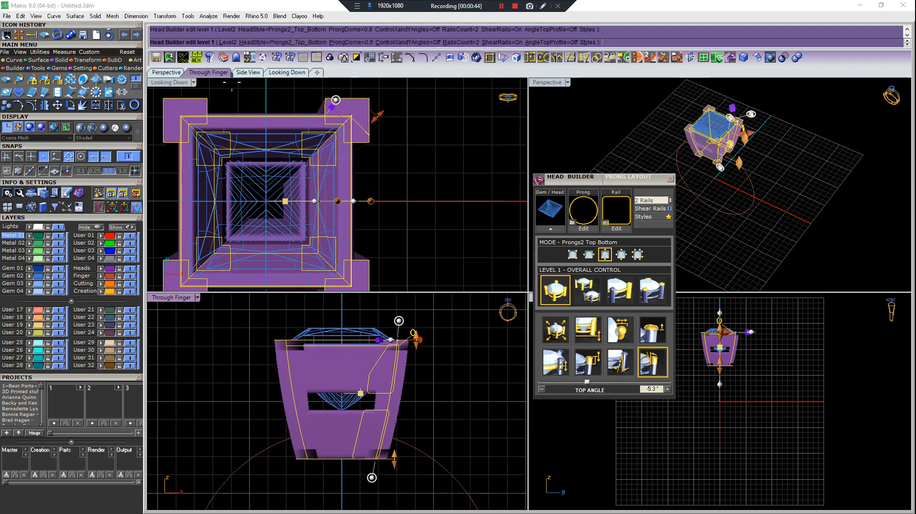
Close the Head Builder palette and switch the head style to Prongs2_Top_Bottom.
click(670, 180)
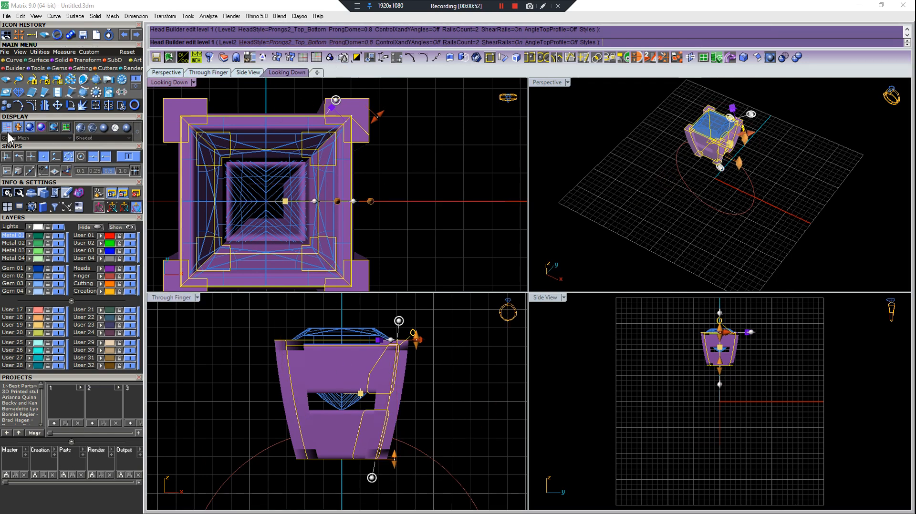
click(377, 351)
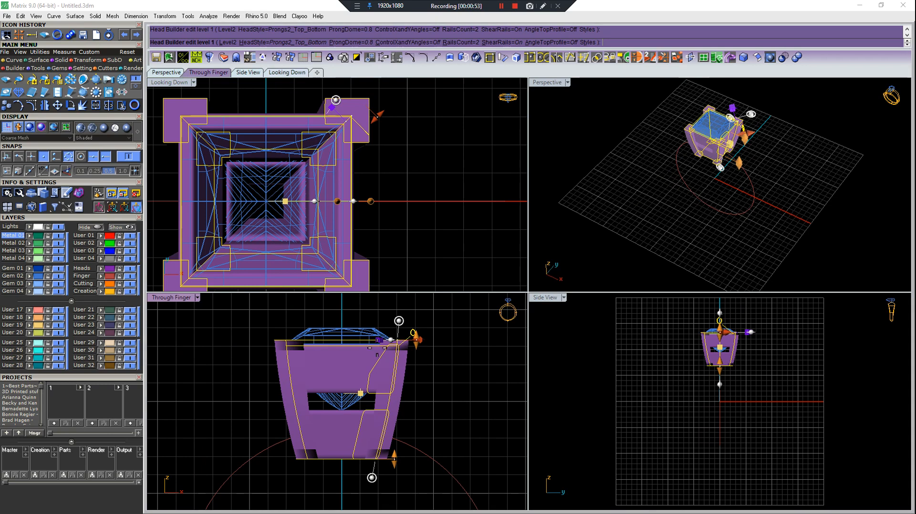
click(394, 182)
click(260, 42)
right_click(405, 217)
scroll(408, 219, down, 4)
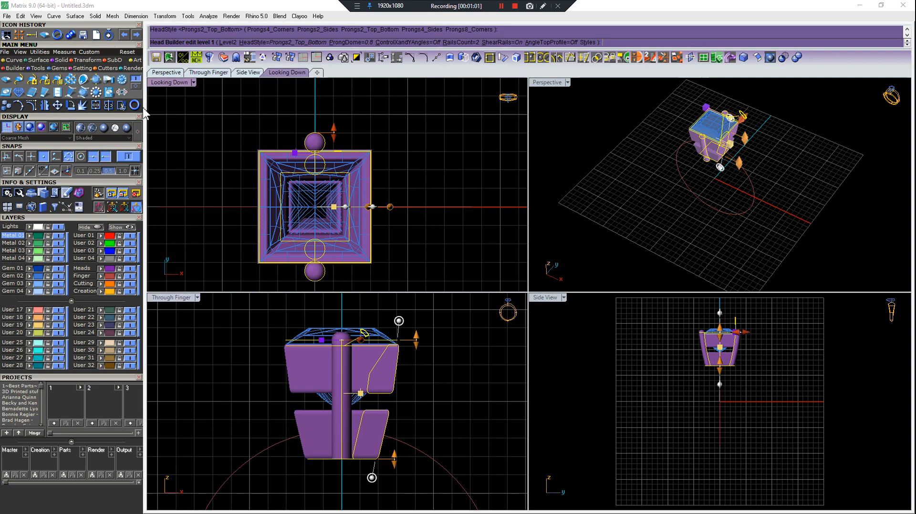
Finish the current head edit, then reopen the head in Head Builder with its control palette floating over the viewports.
right_click(460, 196)
scroll(721, 116, up, 5)
click(725, 136)
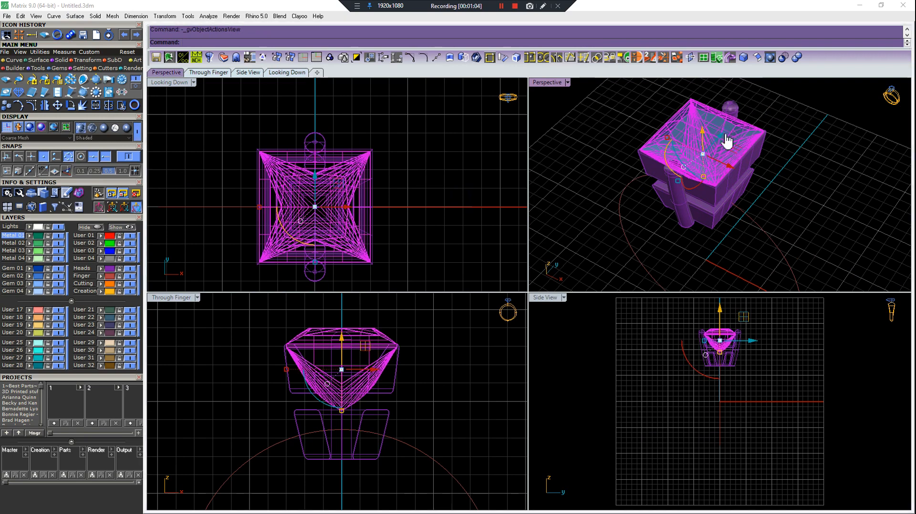
click(741, 189)
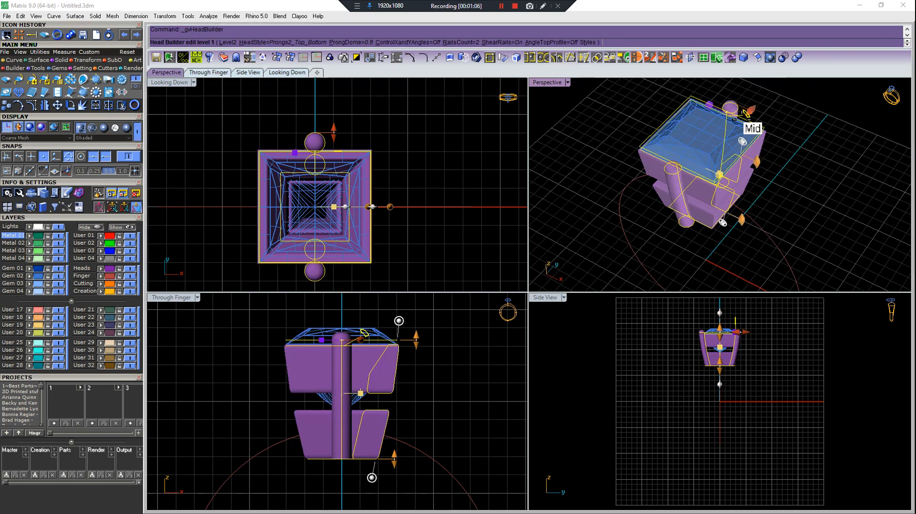
drag(70, 495, 534, 190)
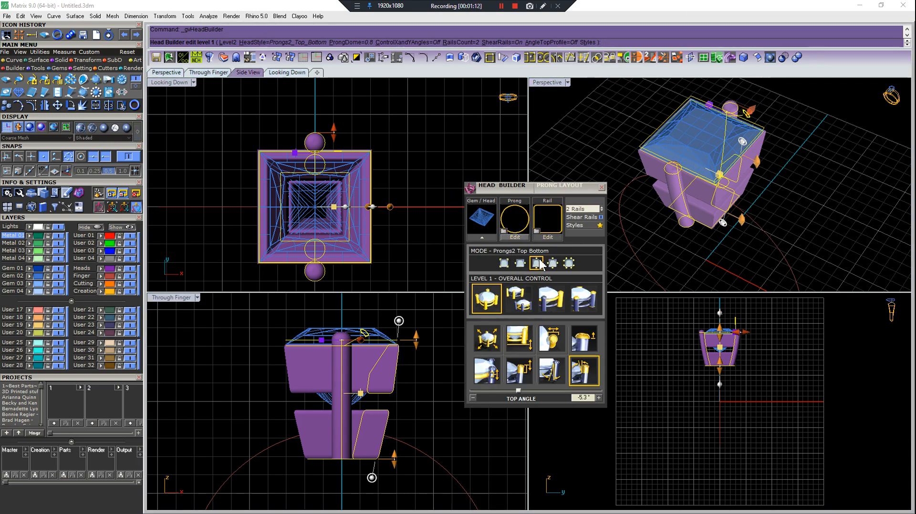
Reapply the GWL Setting head 2 style from the Prongs4 category of the head styles library.
click(580, 228)
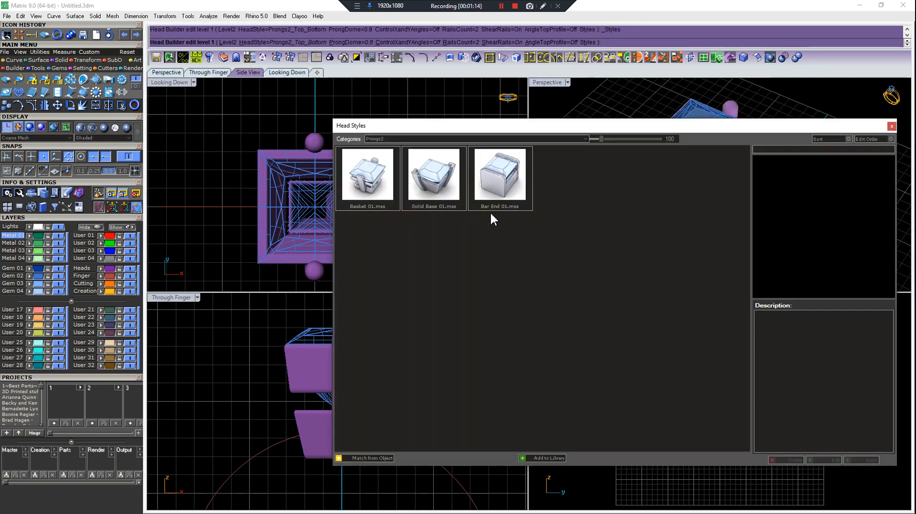
click(571, 141)
click(435, 157)
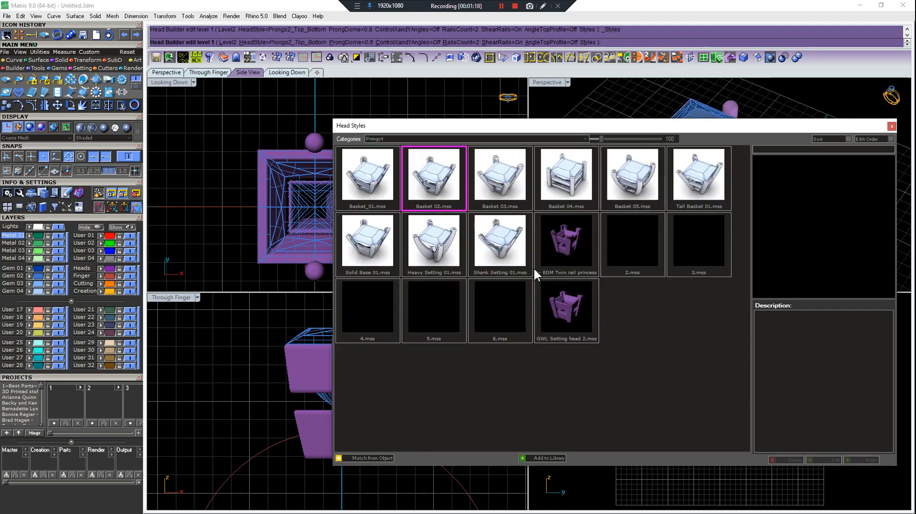
click(563, 308)
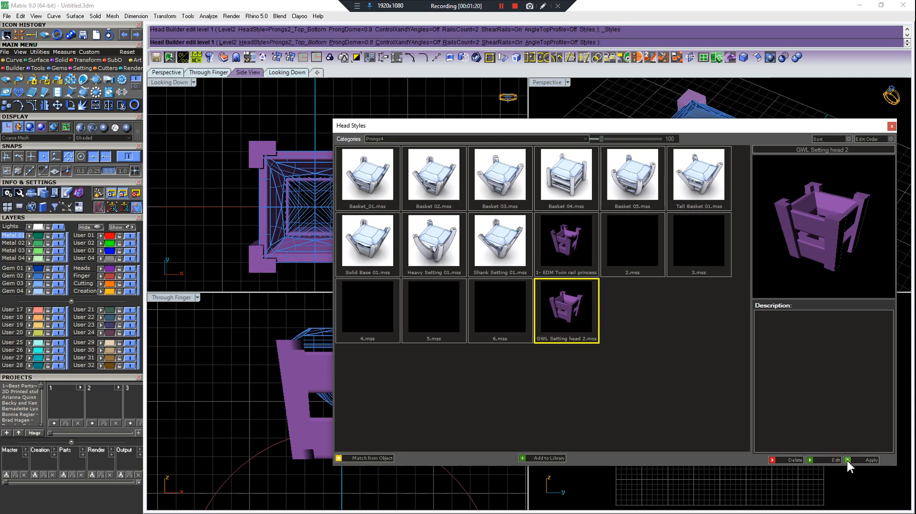
Enlarge the corner prongs slightly and set the head's top angle to about -4°.
scroll(386, 174, up, 8)
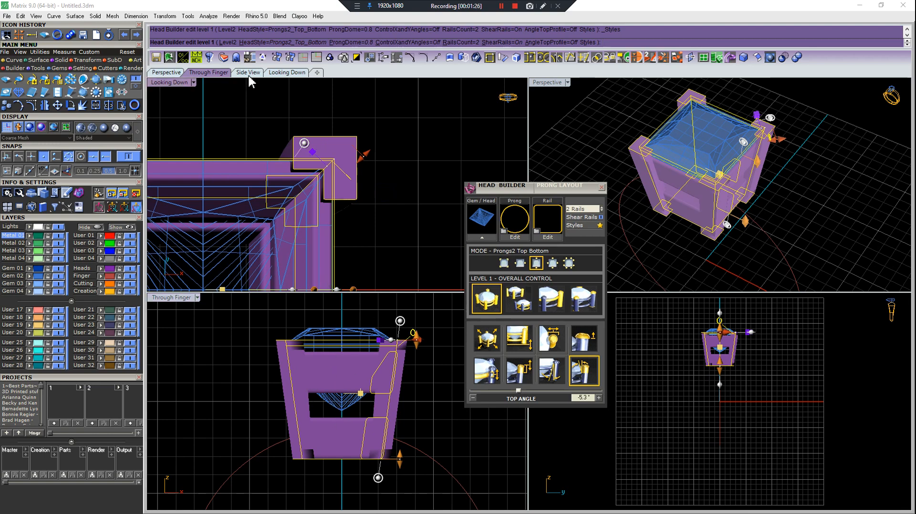
drag(366, 152, 369, 151)
drag(337, 289, 350, 289)
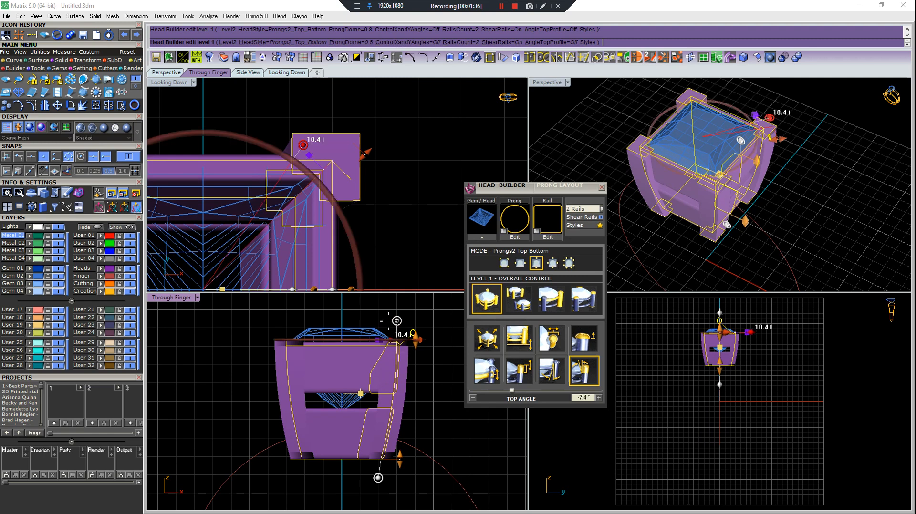
drag(333, 289, 334, 289)
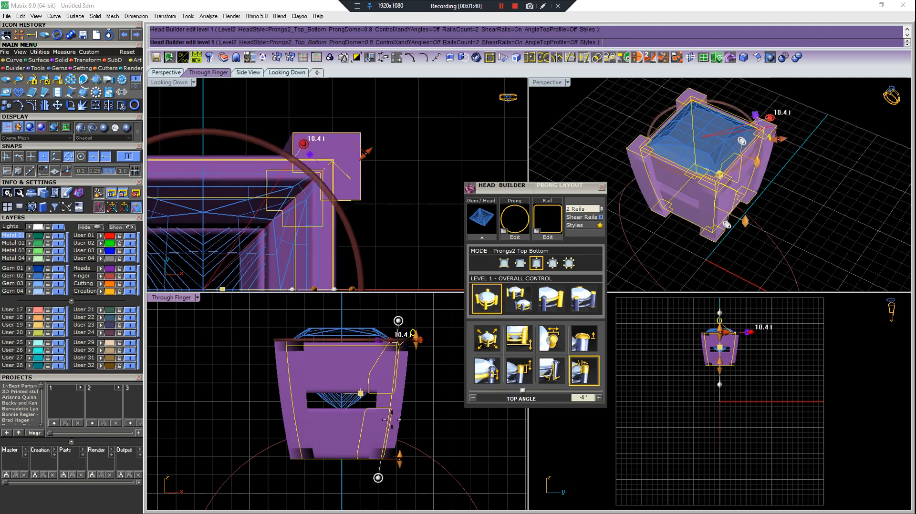
Set Head Angle X to about 13.5° and the top angle to about -13.9° to curve the prongs.
drag(378, 477, 370, 467)
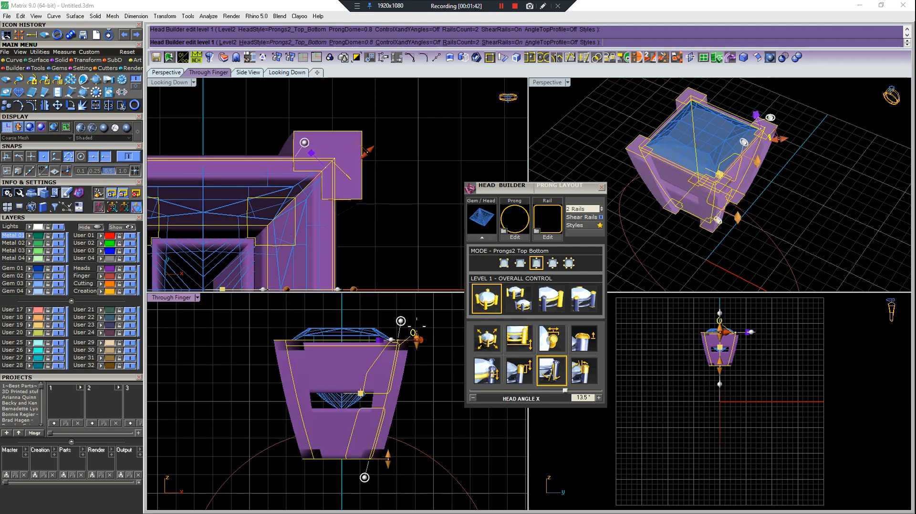
scroll(398, 329, up, 6)
drag(400, 332, 397, 330)
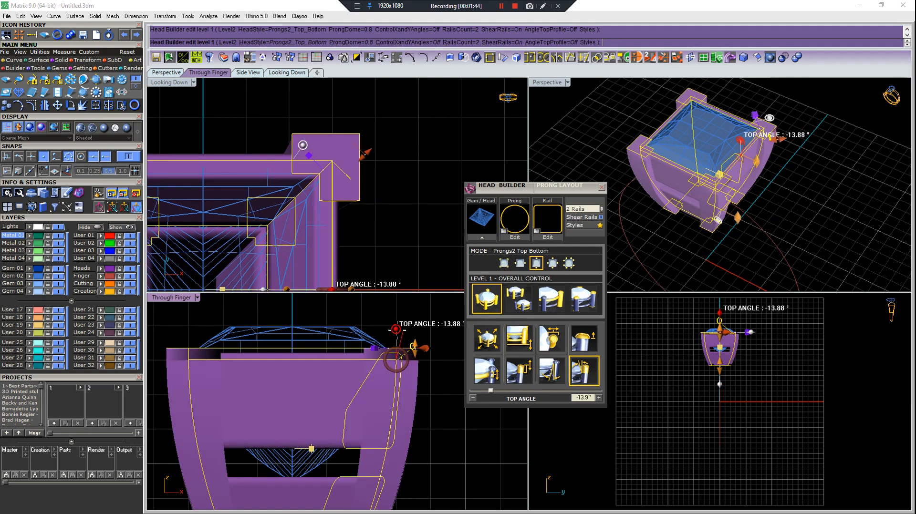
Switch to the level 2 prong and rail controls and reduce the rail Y size to about 1.68 mm.
scroll(399, 177, down, 6)
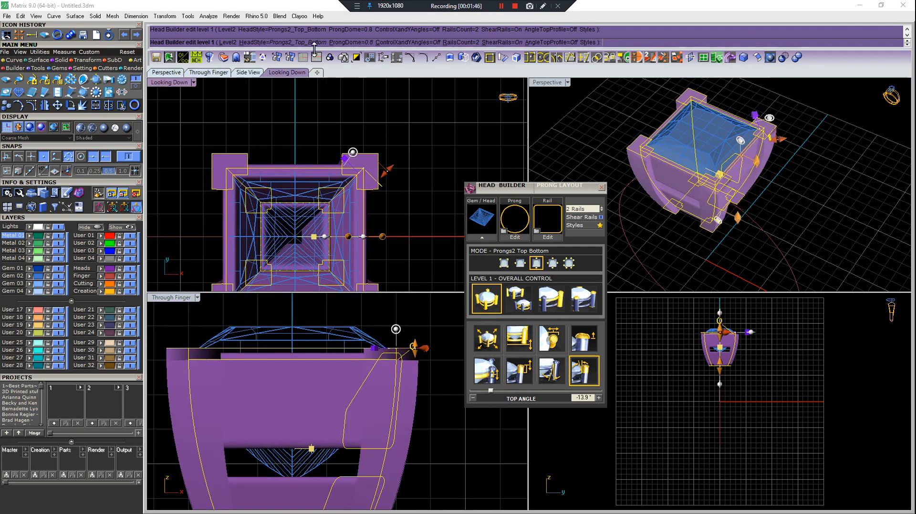
scroll(310, 347, down, 3)
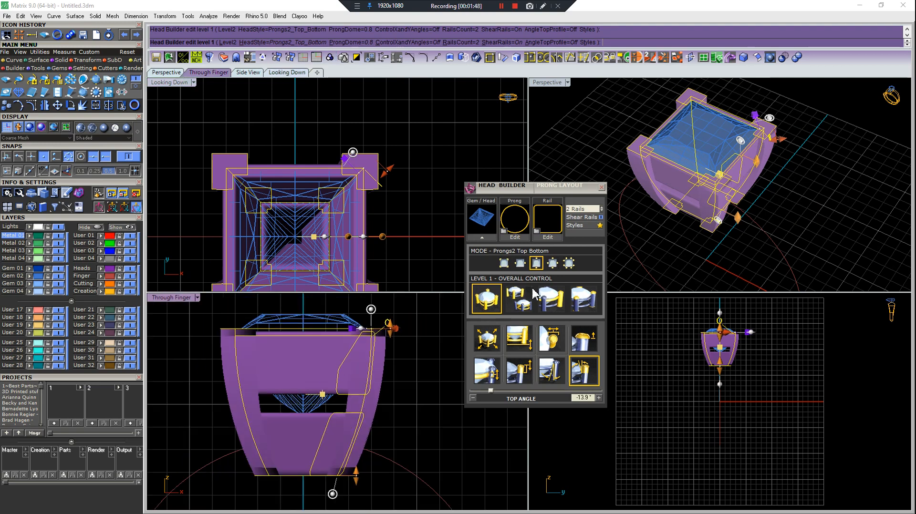
click(519, 298)
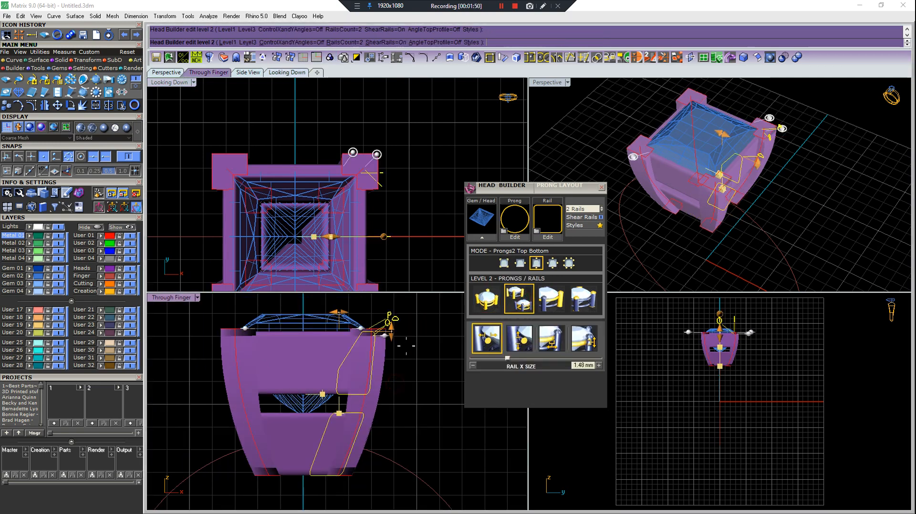
drag(390, 335, 390, 349)
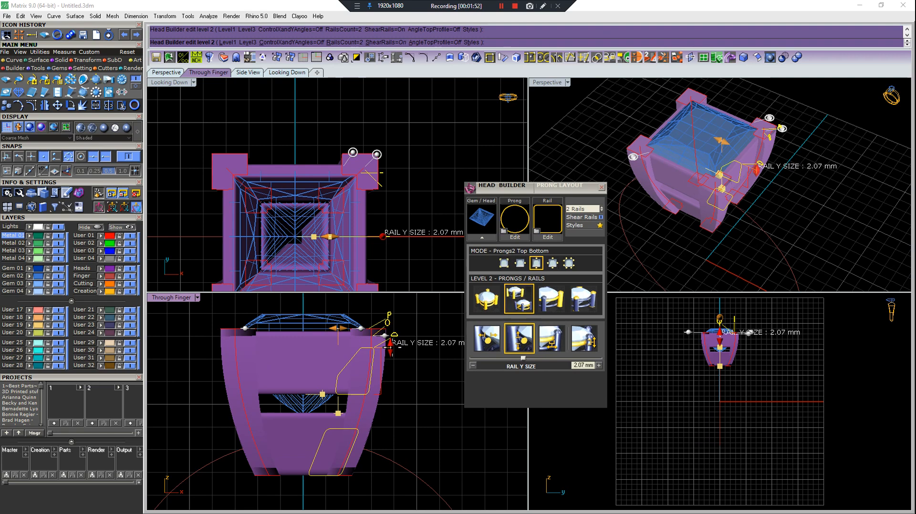
scroll(375, 404, down, 3)
scroll(358, 427, up, 3)
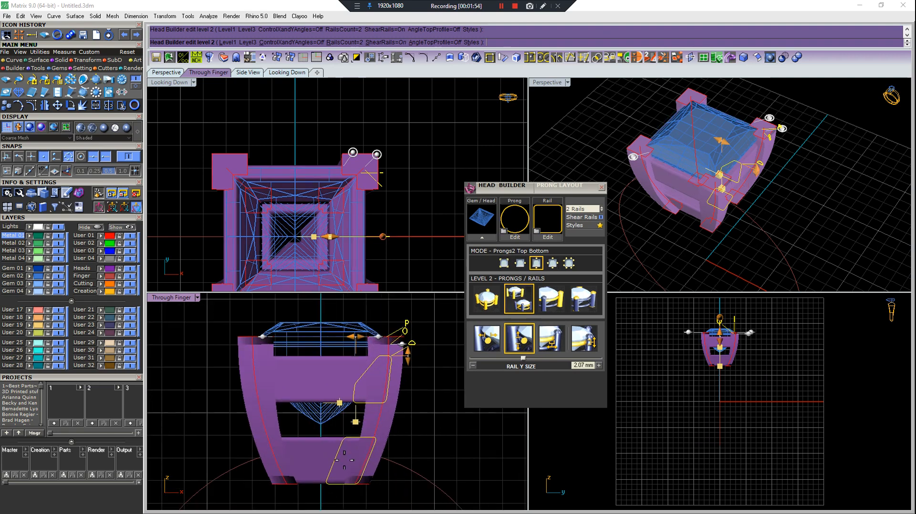
right_drag(357, 427, 370, 406)
drag(412, 329, 411, 337)
right_drag(363, 392, 335, 399)
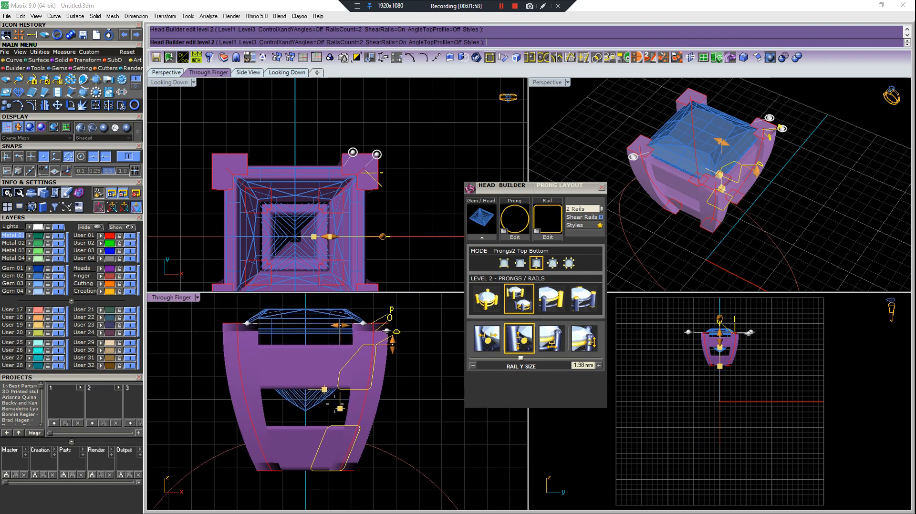
right_drag(362, 357, 365, 327)
drag(389, 318, 388, 321)
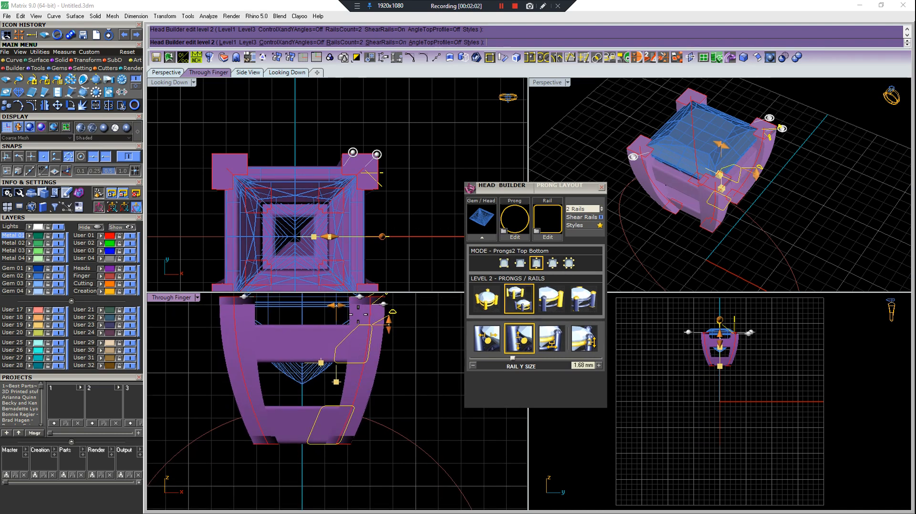
Reduce the rail X size to about 1.22 mm and check the head from below.
drag(336, 305, 341, 305)
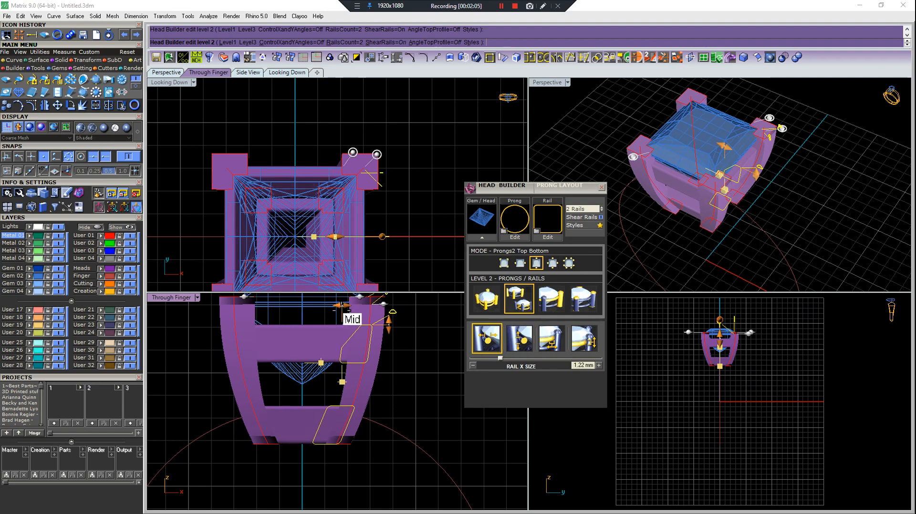
right_drag(716, 224, 707, 195)
right_drag(311, 325, 310, 363)
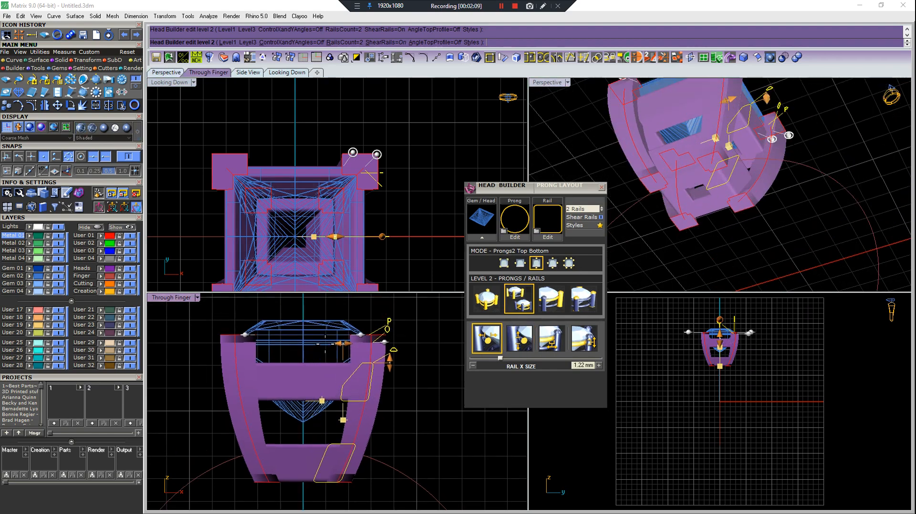
Return to the level 1 overall controls and reduce the corner prong size to about 0.84 mm.
right_drag(315, 380, 294, 377)
scroll(344, 172, up, 4)
click(487, 298)
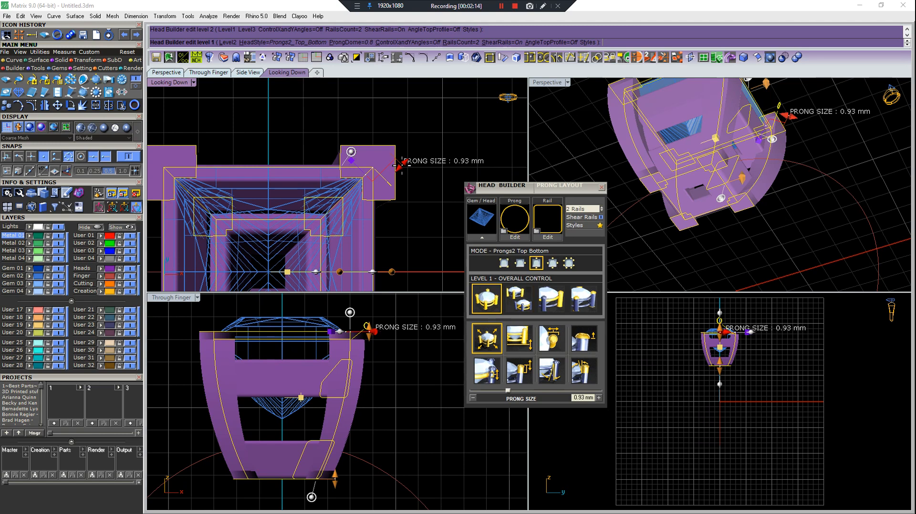
drag(399, 165, 398, 166)
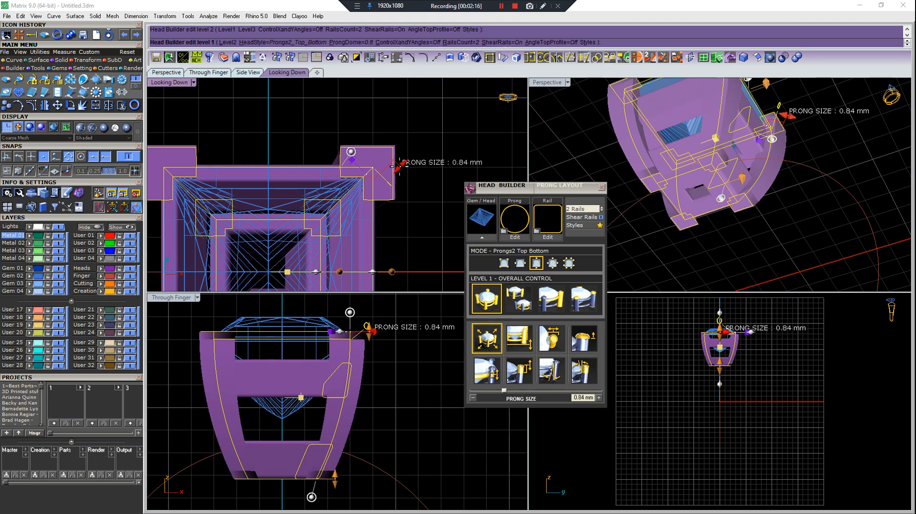
scroll(399, 164, down, 4)
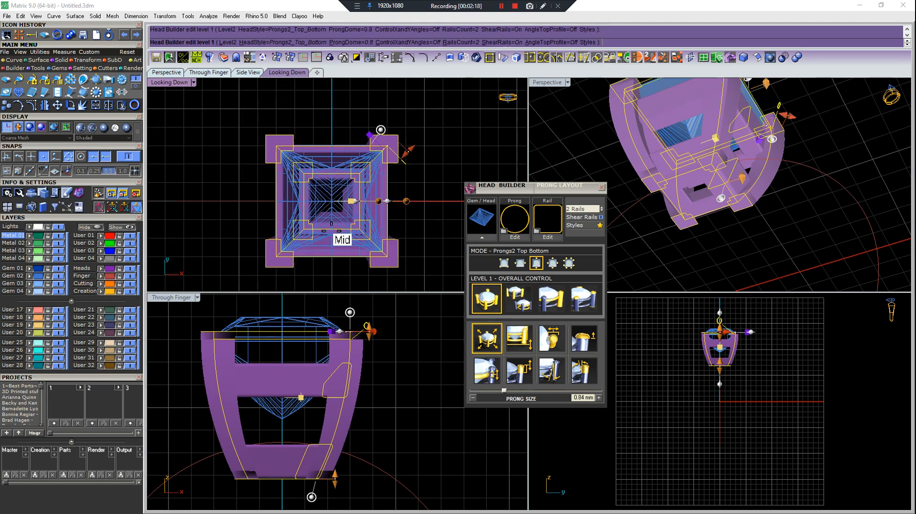
right_drag(335, 228, 324, 207)
scroll(296, 389, down, 2)
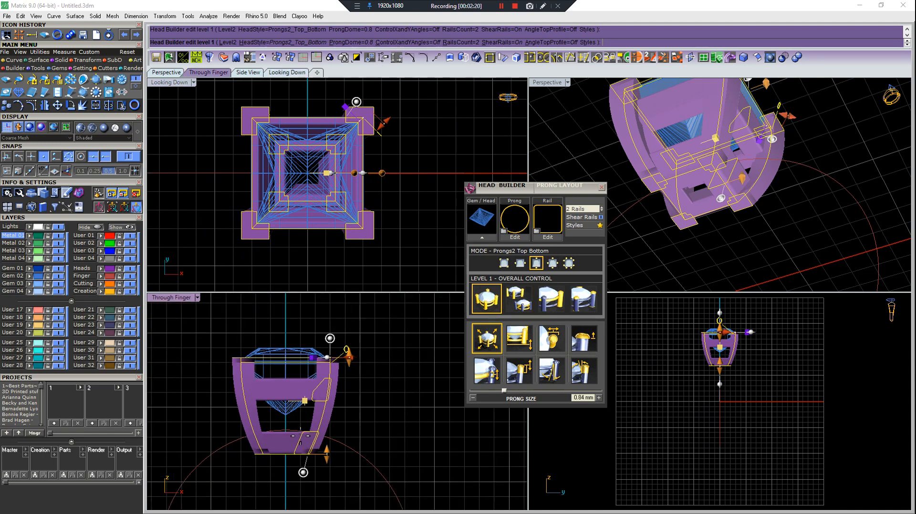
scroll(367, 122, up, 2)
mouse_move(388, 114)
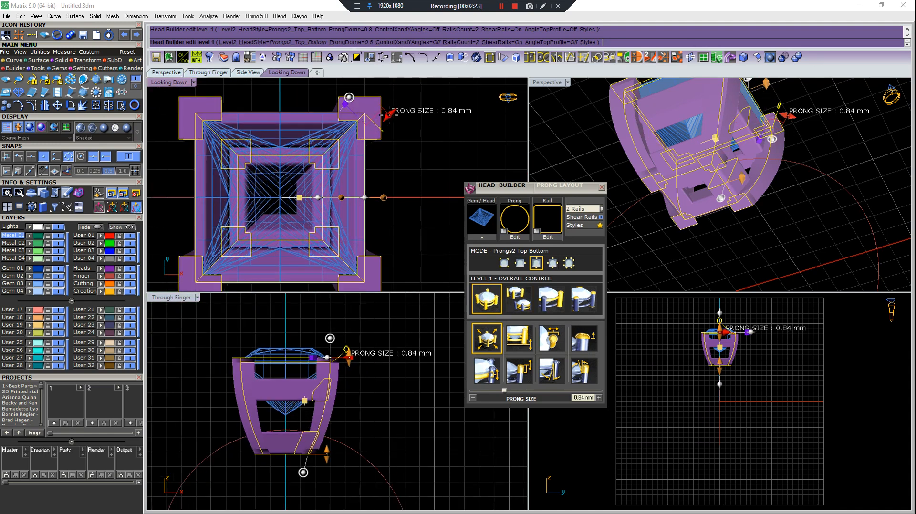
Shorten the head from its base and set Head Angle X to about 16°.
click(337, 390)
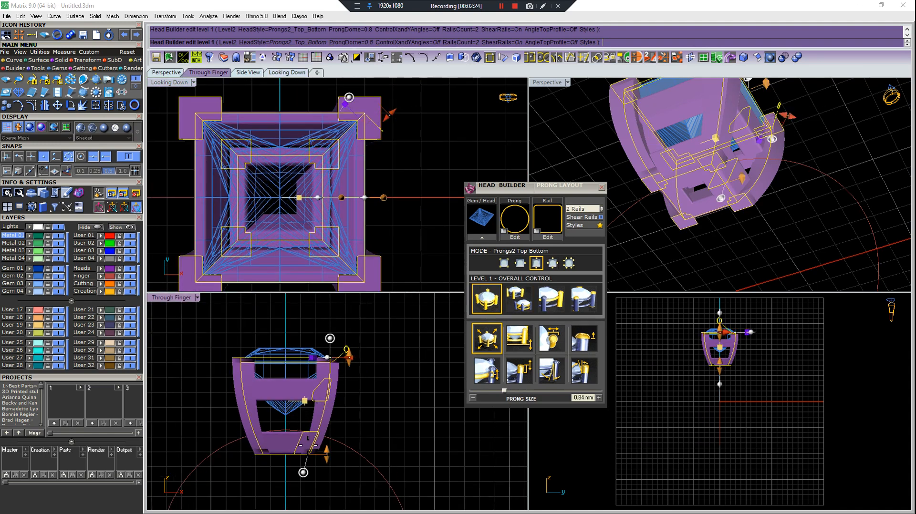
drag(327, 453, 307, 453)
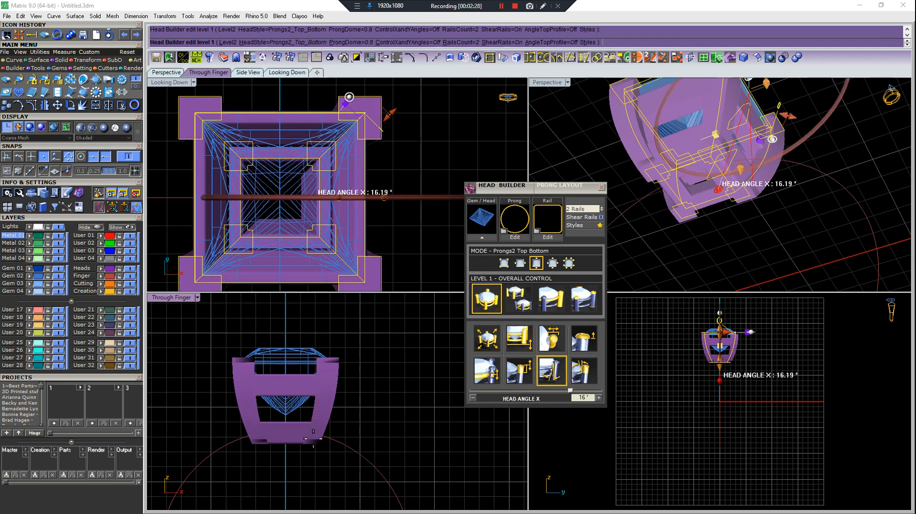
scroll(333, 342, up, 3)
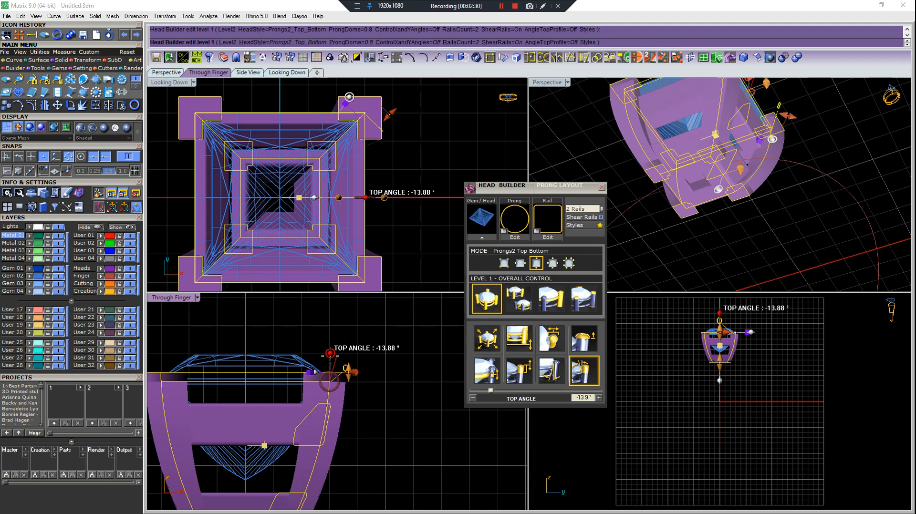
Adjust the head's top angle to about -13.6°, checking the prong curve in the Through Finger view.
drag(330, 353, 332, 353)
scroll(333, 354, down, 3)
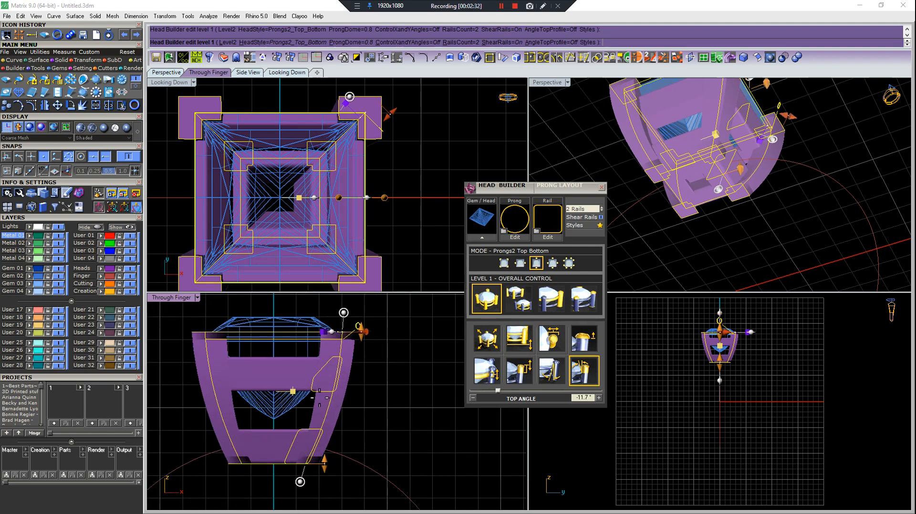
scroll(334, 356, up, 3)
scroll(359, 345, down, 3)
mouse_move(363, 330)
mouse_down()
mouse_move(380, 330)
mouse_move(363, 312)
mouse_up()
scroll(377, 329, up, 2)
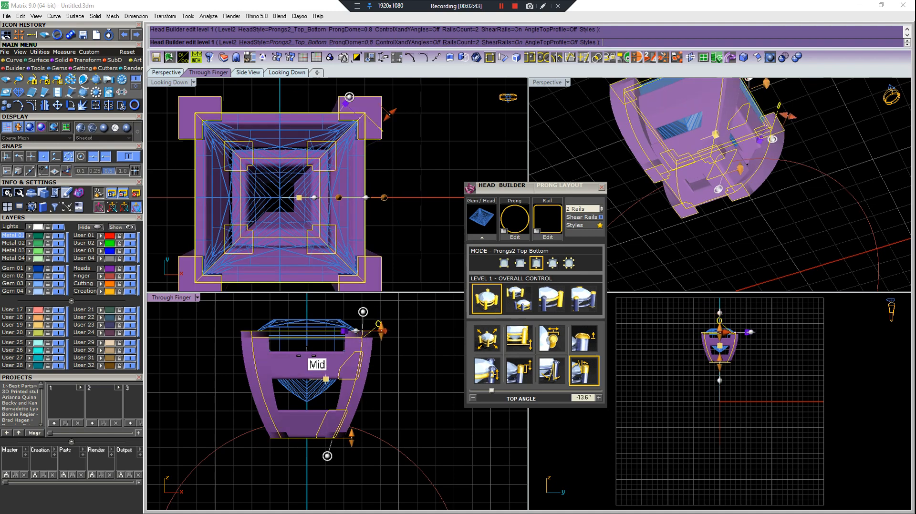
Set Head Angle X to about 18.5° and the prong height above the girdle to about 0.42 mm.
drag(327, 456, 322, 455)
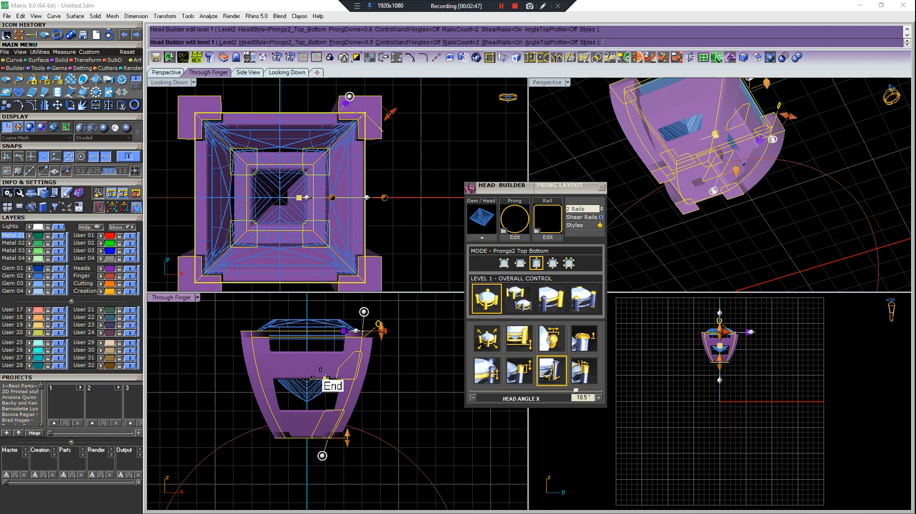
scroll(287, 482, down, 3)
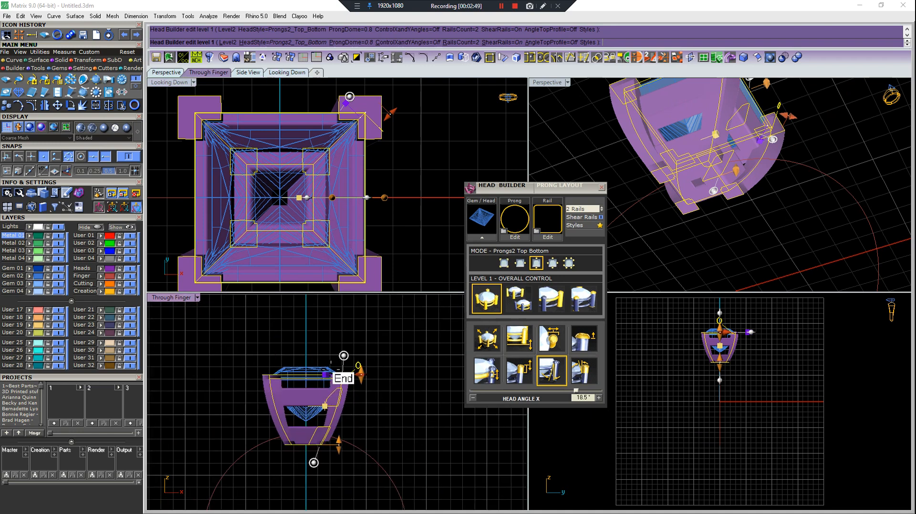
scroll(353, 375, up, 5)
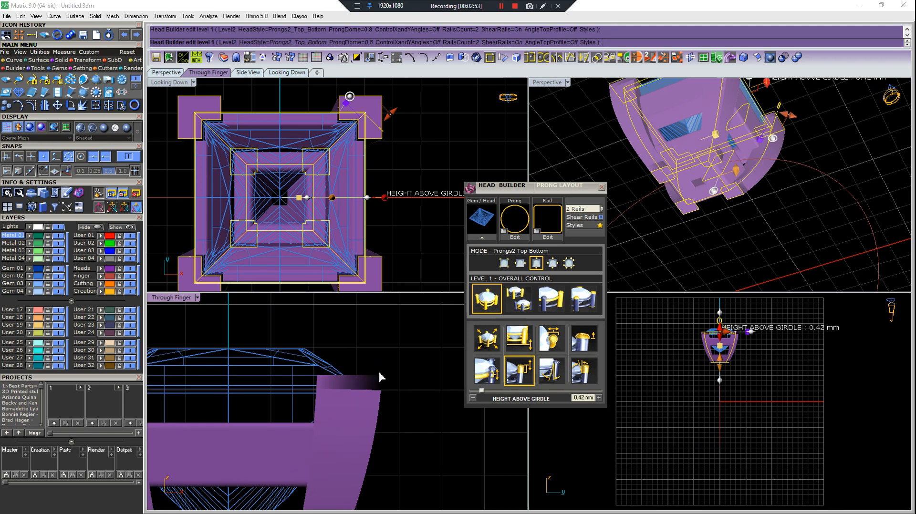
scroll(377, 375, down, 4)
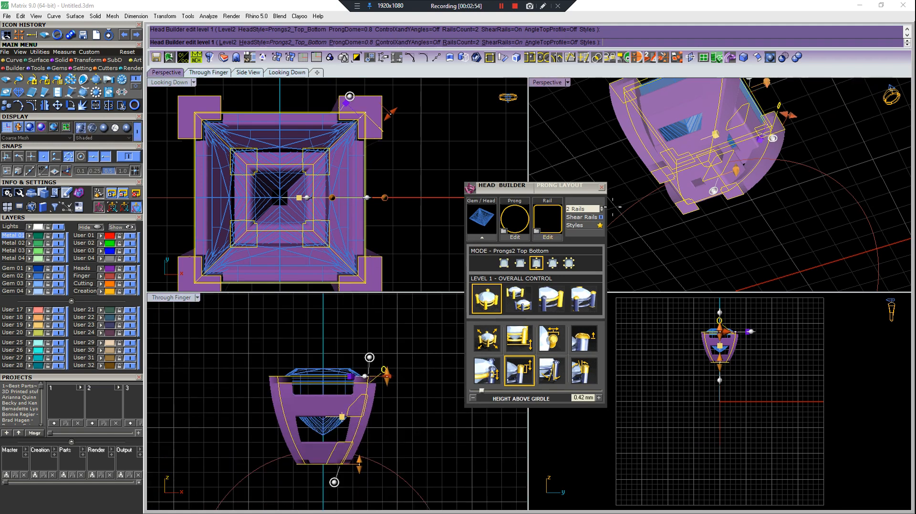
Finish the head and ungroup it into separate prongs and rails.
right_click(383, 389)
drag(393, 361, 260, 403)
scroll(296, 406, up, 4)
key(ctrl+shift+g)
right_drag(305, 371, 281, 381)
click(402, 362)
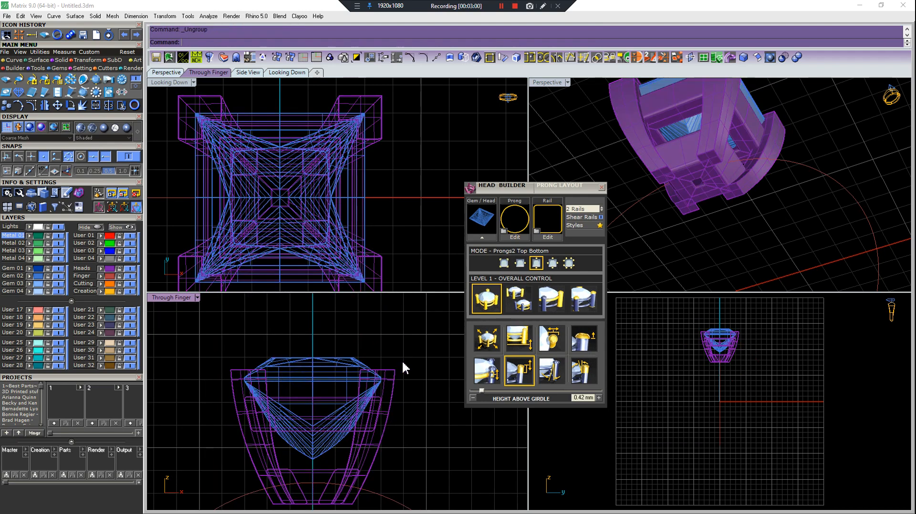
drag(223, 378, 222, 373)
key(Escape)
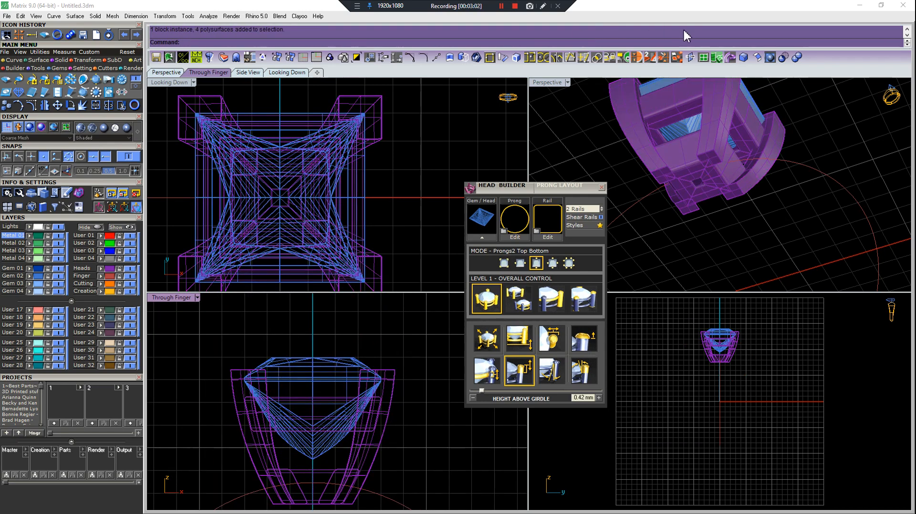
Fillet the top edges of all four prongs with a radius of 0.2 mm.
click(754, 59)
drag(211, 361, 418, 377)
text(.2)
key(Return)
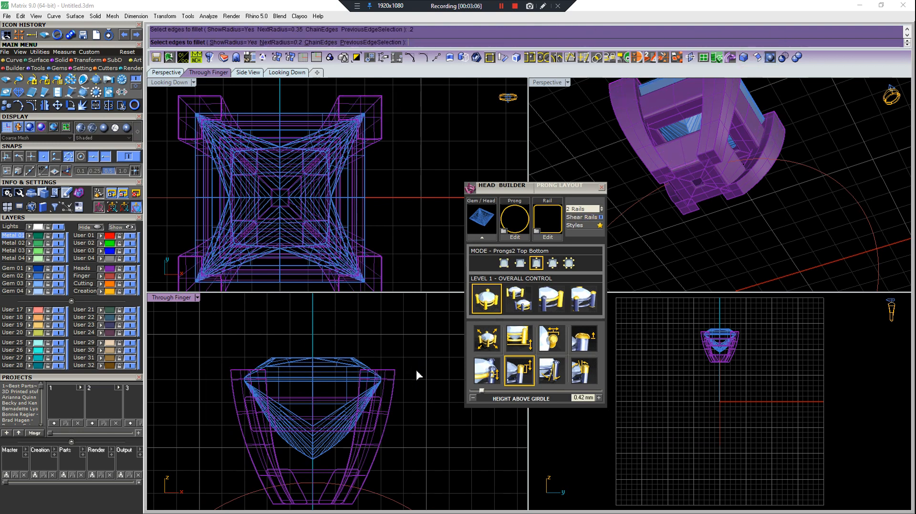
drag(206, 358, 470, 376)
key(Return)
key(Return)
Inspect the rounded prong tips and the whole head up close and from the front.
scroll(729, 138, up, 4)
right_drag(730, 139, 793, 225)
scroll(800, 201, down, 4)
scroll(750, 164, up, 12)
right_drag(750, 164, 785, 178)
scroll(785, 183, down, 3)
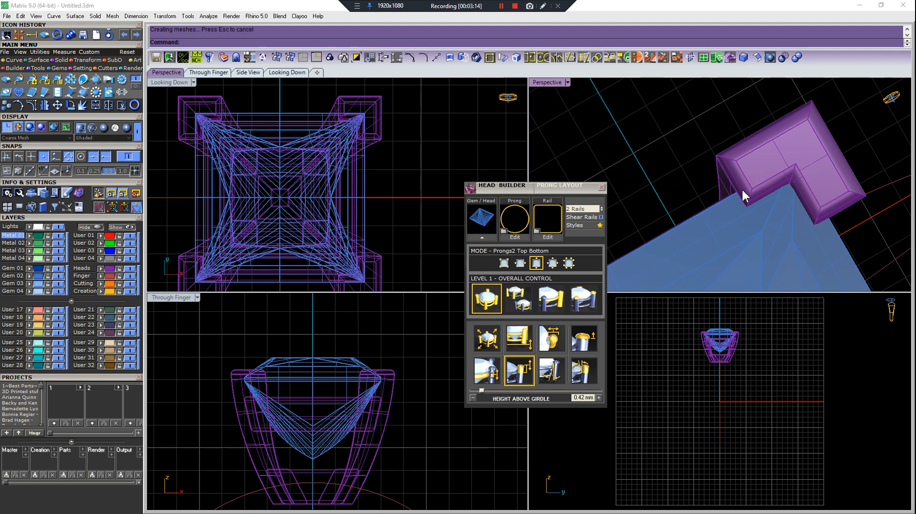
scroll(730, 254, down, 6)
shift+right_drag(739, 248, 654, 180)
scroll(275, 413, down, 3)
Move the whole head and gem up slightly so the base sits on the finger circle.
key(ctrl+a)
scroll(310, 460, up, 5)
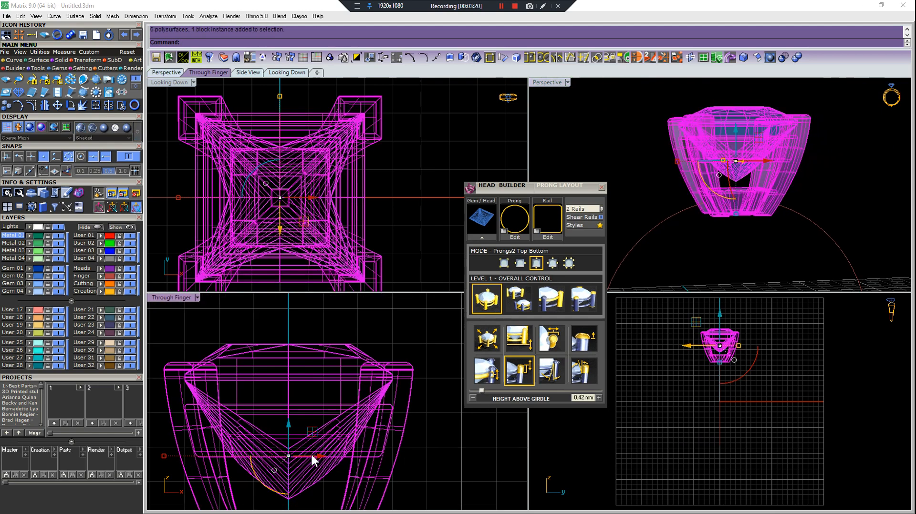
scroll(323, 363, down, 4)
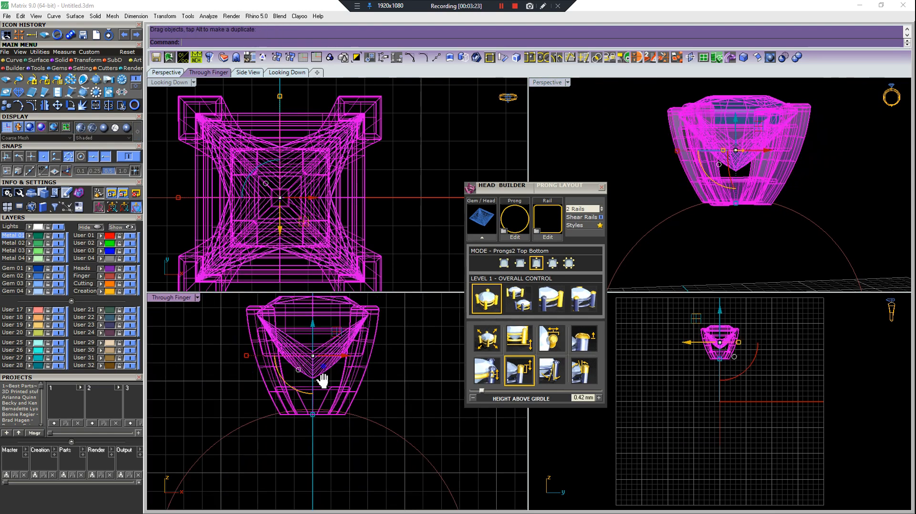
key(Escape)
right_drag(753, 138, 752, 220)
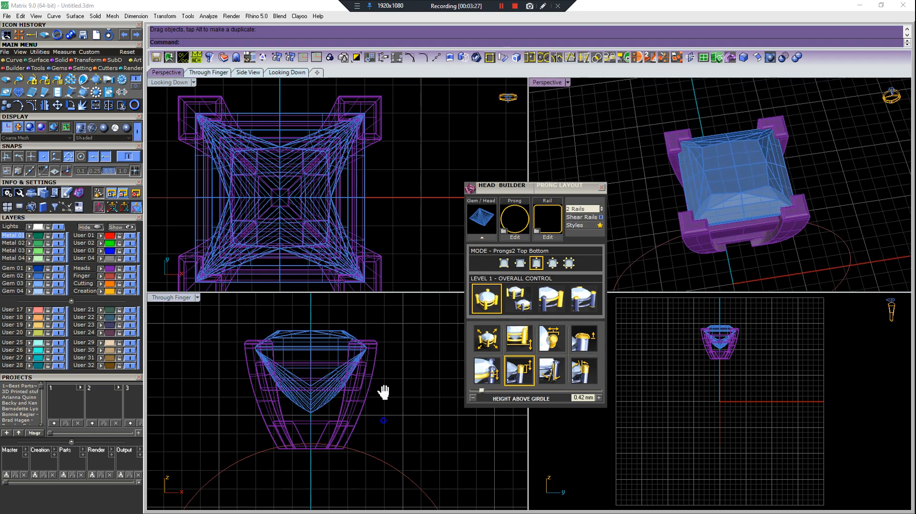
Offset the finger circle outward by 1.8 mm to make the outer ring curve.
right_drag(383, 406, 385, 369)
scroll(386, 369, down, 6)
click(405, 403)
key(o)
scroll(278, 402, up, 4)
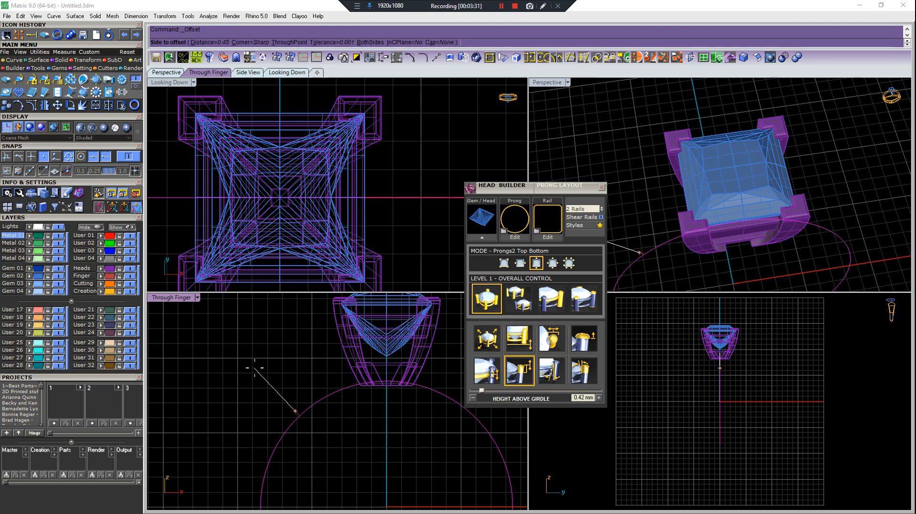
key(Return)
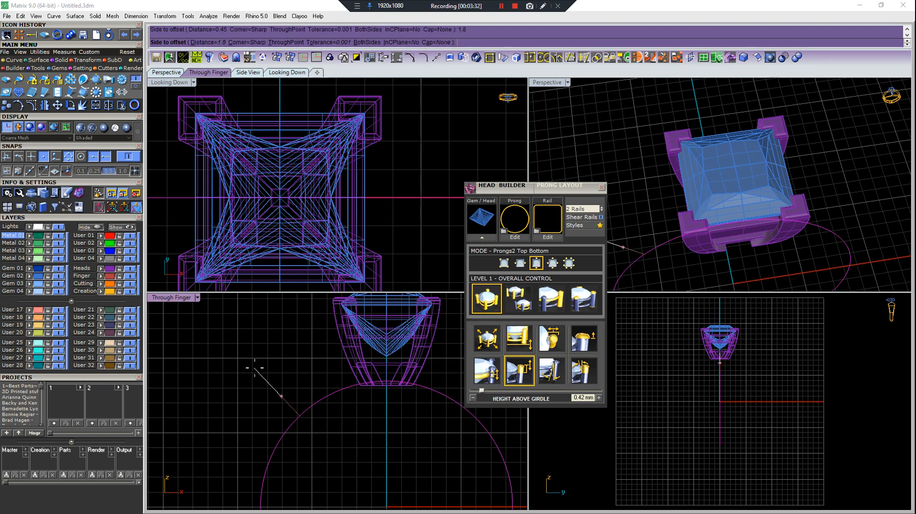
scroll(248, 362, down, 4)
click(248, 361)
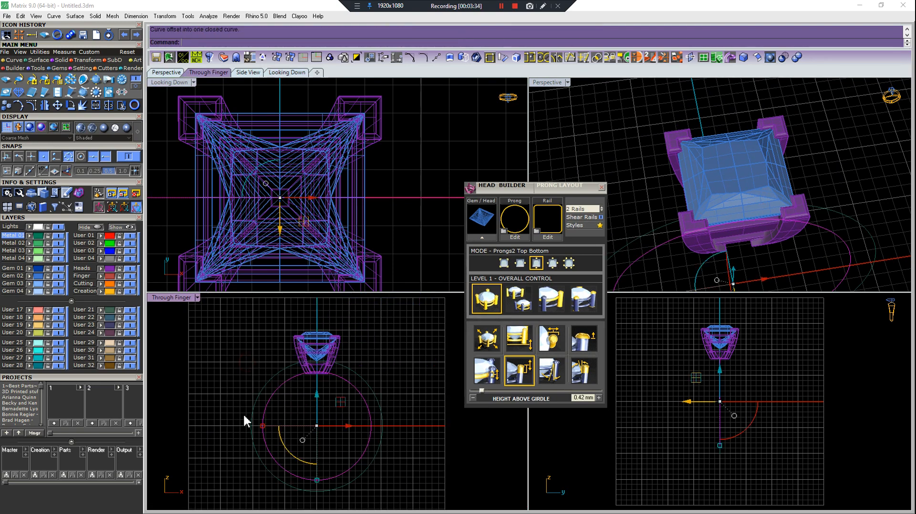
scroll(308, 332, up, 4)
right_drag(343, 405, 332, 345)
click(351, 327)
right_drag(322, 409, 316, 430)
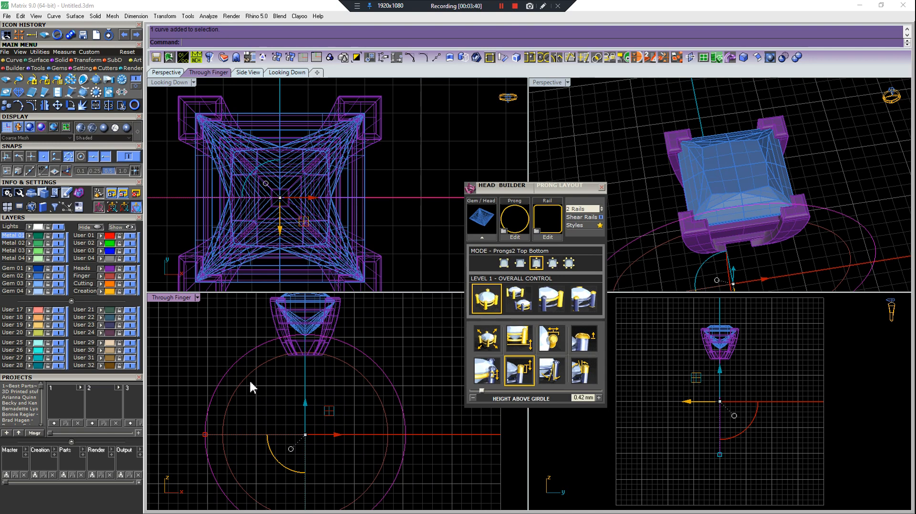
scroll(257, 363, up, 1)
scroll(260, 346, up, 1)
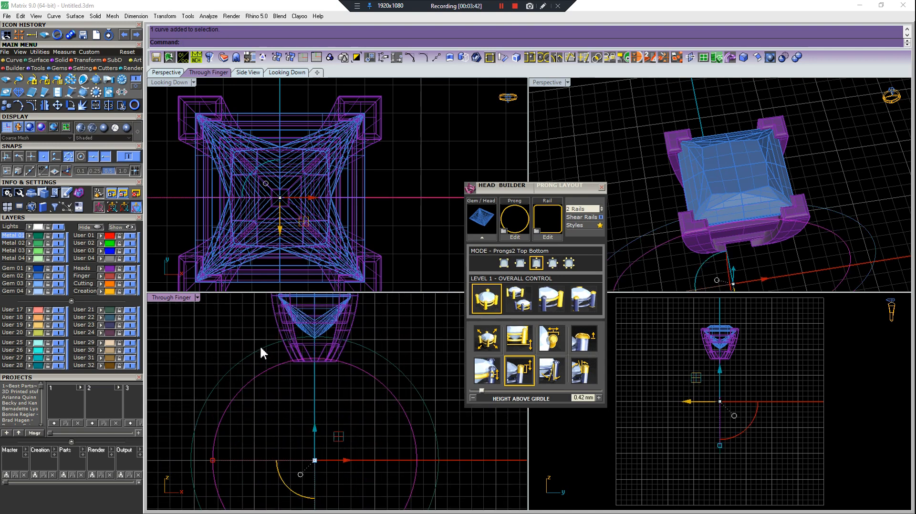
key(Escape)
key(F10)
scroll(230, 334, down, 2)
drag(244, 341, 245, 344)
key(Escape)
key(Escape)
Close the Head Builder and rebuild the outer ring curve with 10 points and degree 3.
click(247, 356)
key(F4)
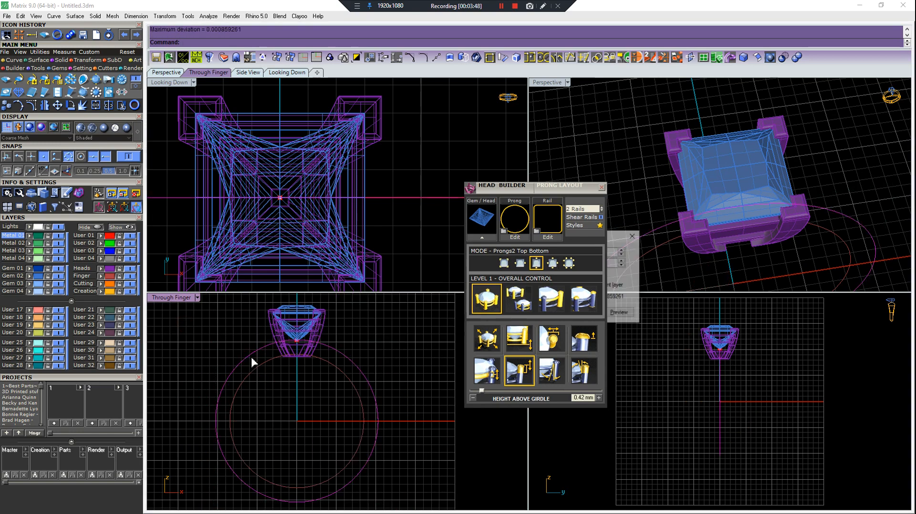
click(602, 188)
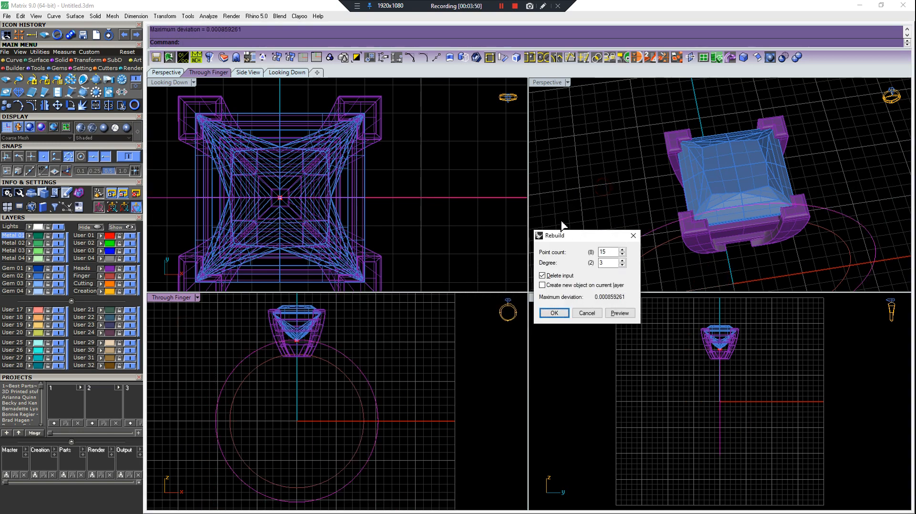
drag(611, 252, 599, 252)
text(10)
key(Return)
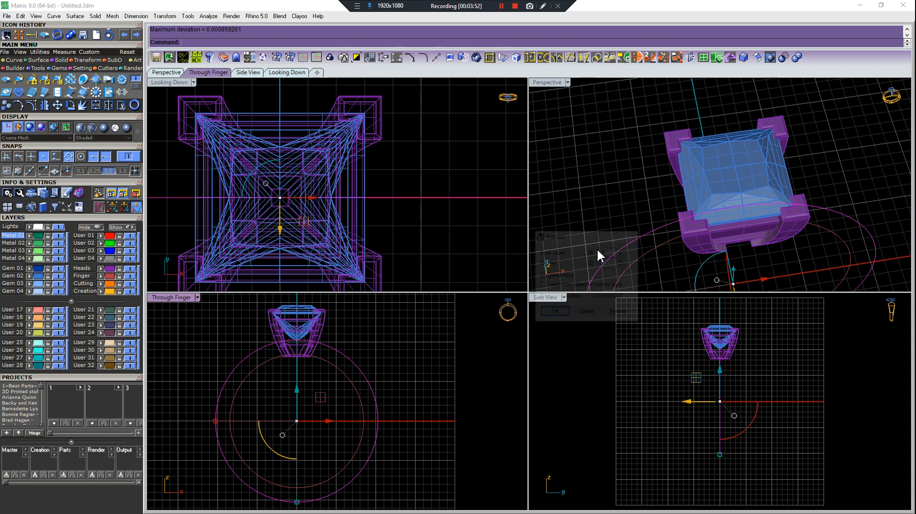
Raise the three top control points of the outer ring curve to lift the outline around the head.
drag(226, 333, 399, 357)
scroll(314, 327, up, 5)
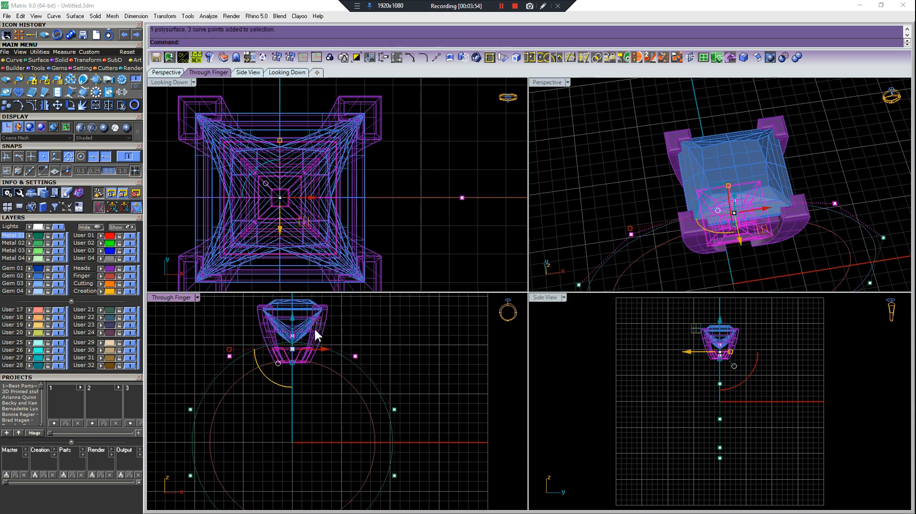
ctrl+click(288, 368)
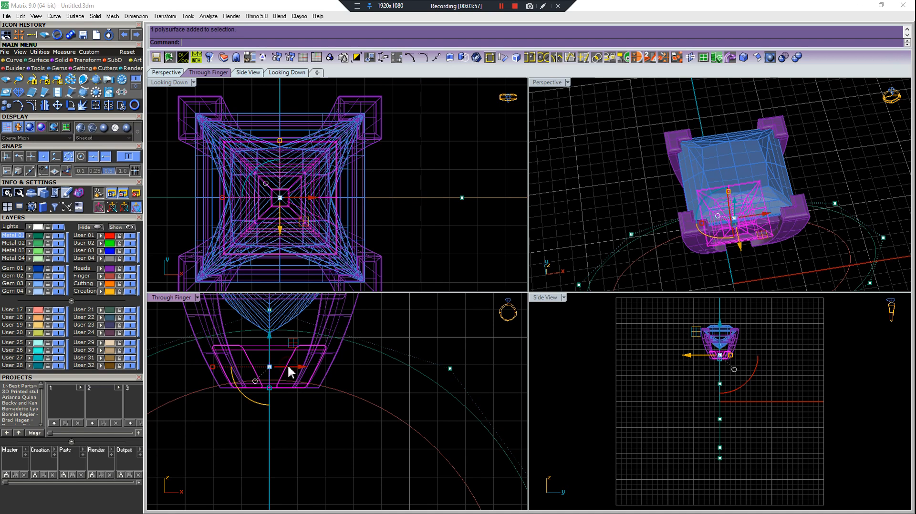
scroll(305, 434, down, 4)
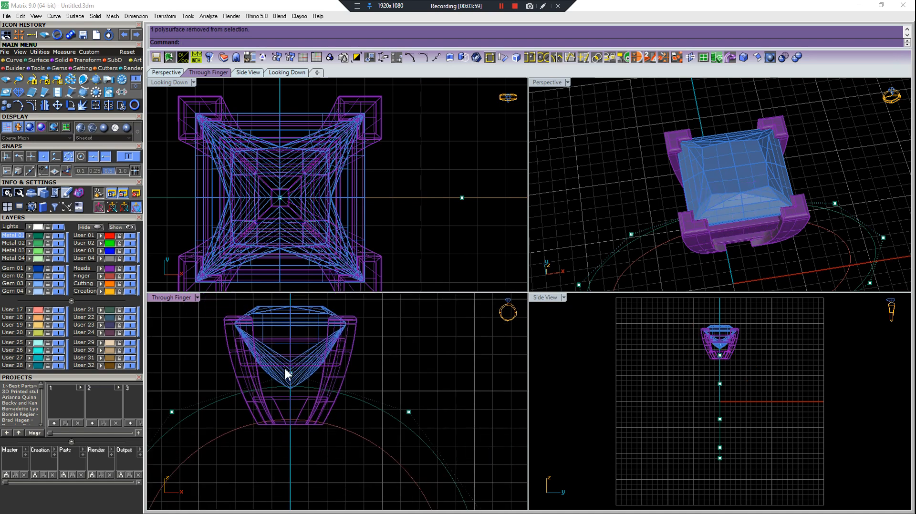
scroll(286, 373, down, 2)
drag(228, 379, 229, 379)
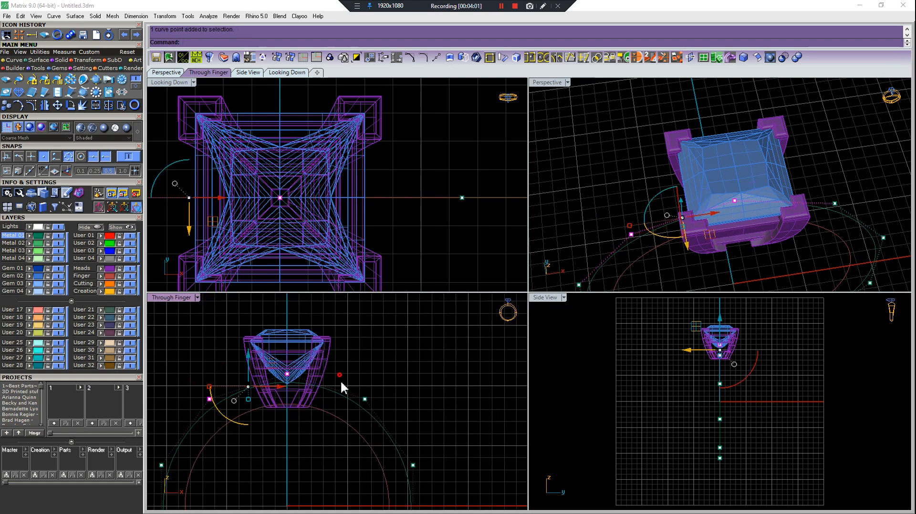
drag(287, 355, 287, 354)
scroll(288, 354, down, 8)
key(Escape)
key(Escape)
Draw a short polyline from the head's side outward past the outer ring curve and down toward the finger circle.
scroll(335, 400, up, 7)
scroll(343, 405, down, 5)
right_drag(309, 385, 321, 375)
scroll(316, 367, up, 2)
scroll(318, 373, up, 8)
right_click(282, 345)
click(302, 330)
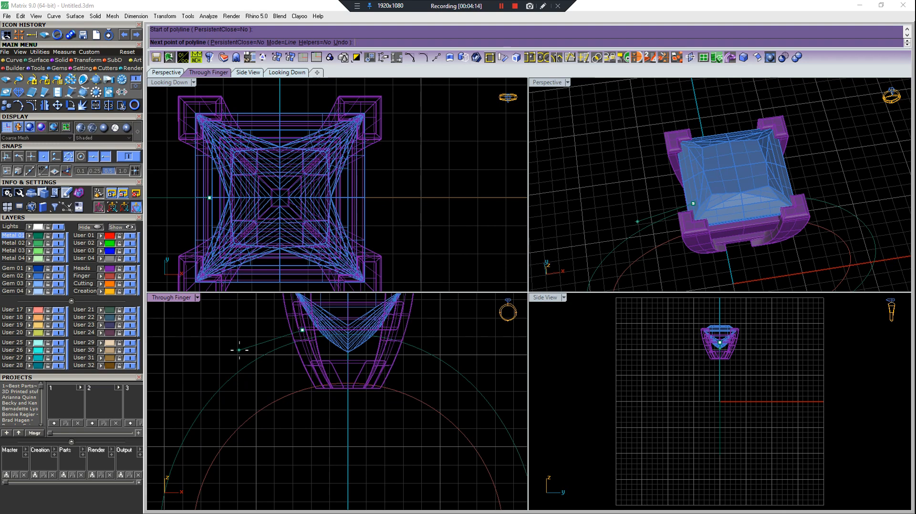
click(239, 350)
right_click(260, 423)
scroll(267, 417, down, 6)
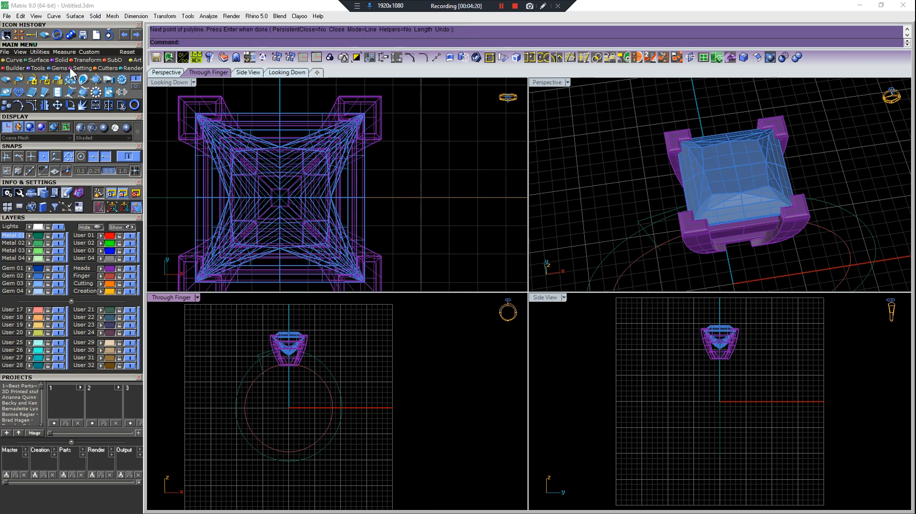
Load a 2.7 mm round diamond at the origin with the Gem Loader.
click(6, 80)
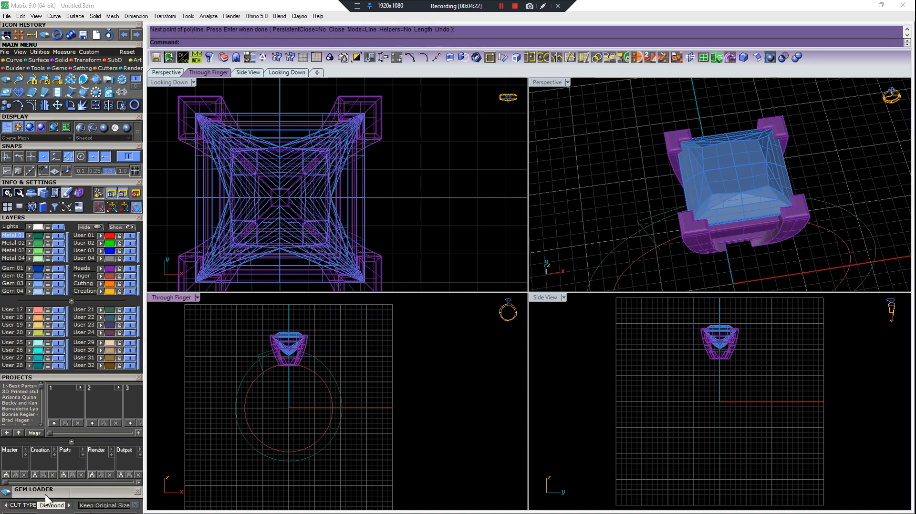
drag(46, 491, 520, 245)
click(491, 272)
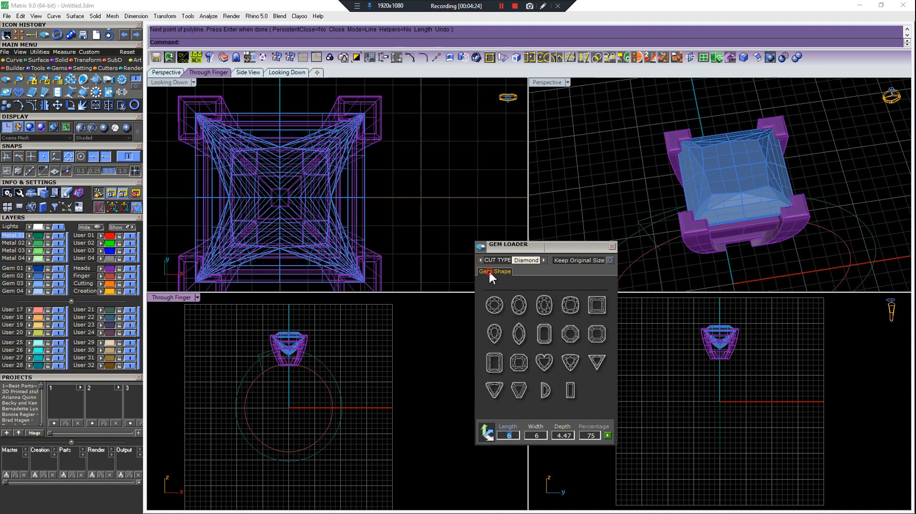
click(497, 310)
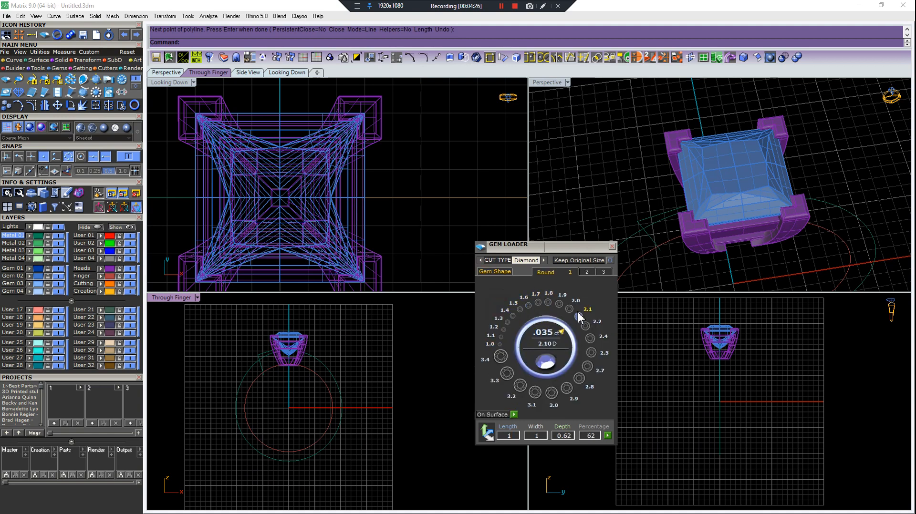
click(587, 366)
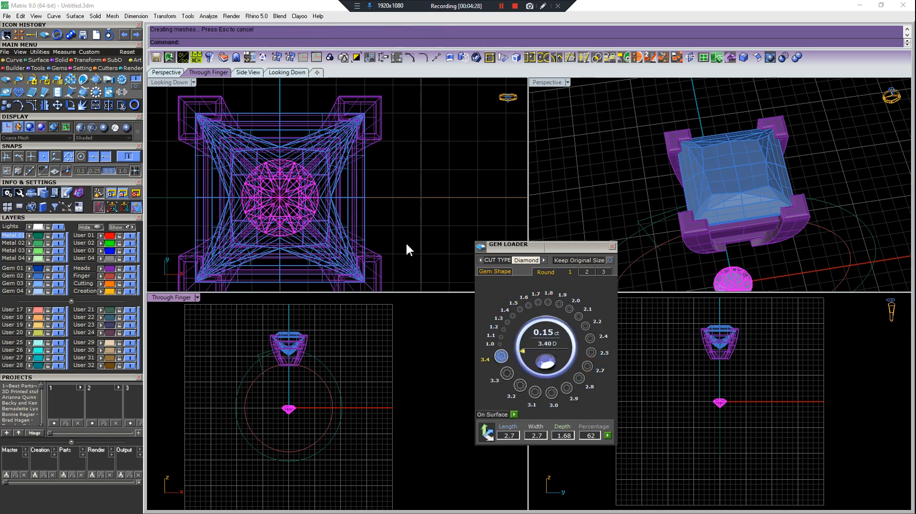
click(608, 435)
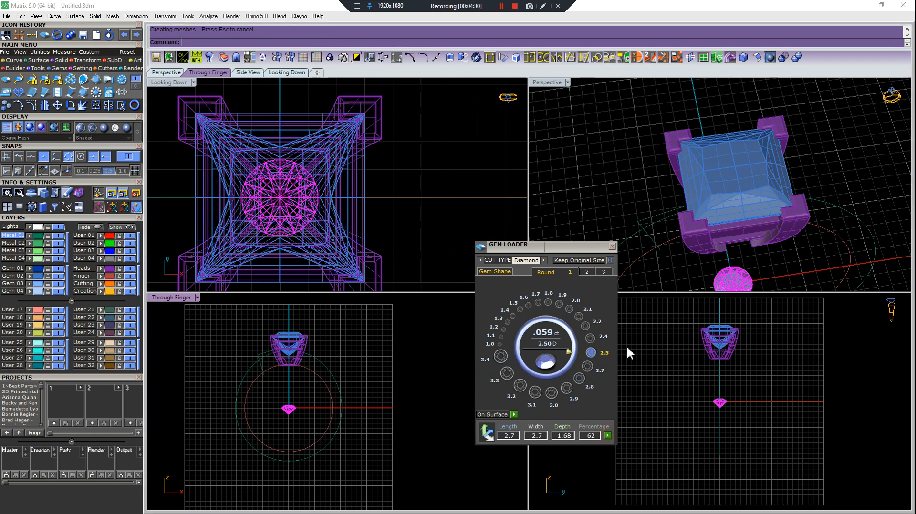
Close the Gem Loader and hide the Heads and Gem 01 layers so only the round diamond and ring curves show.
click(612, 247)
click(738, 281)
scroll(294, 207, up, 4)
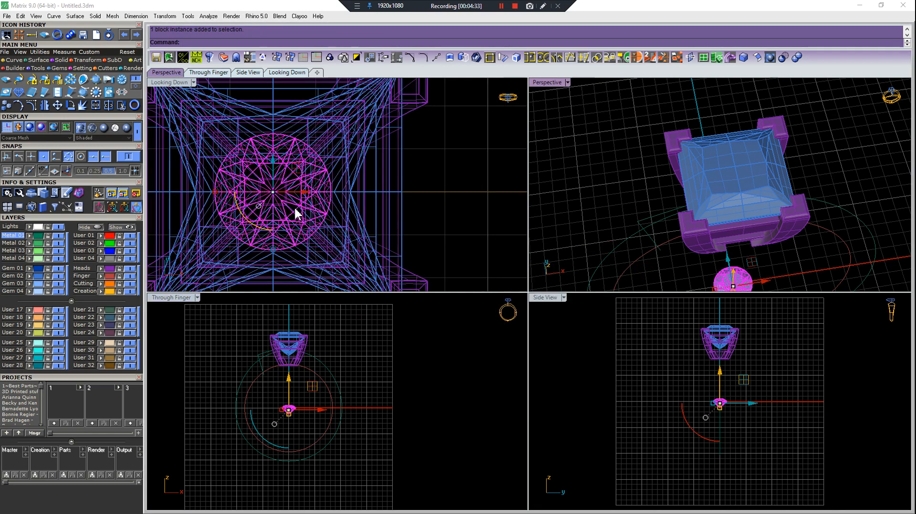
scroll(294, 206, down, 5)
scroll(334, 348, up, 2)
click(130, 268)
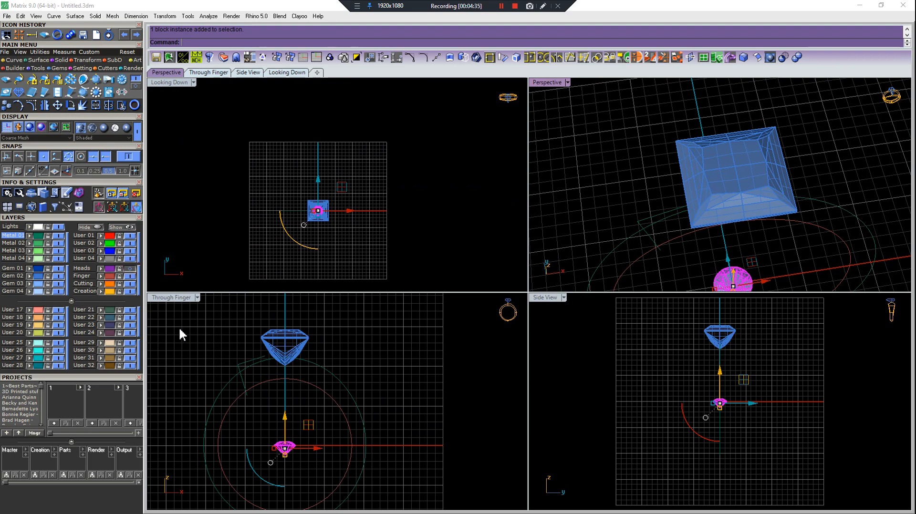
click(308, 334)
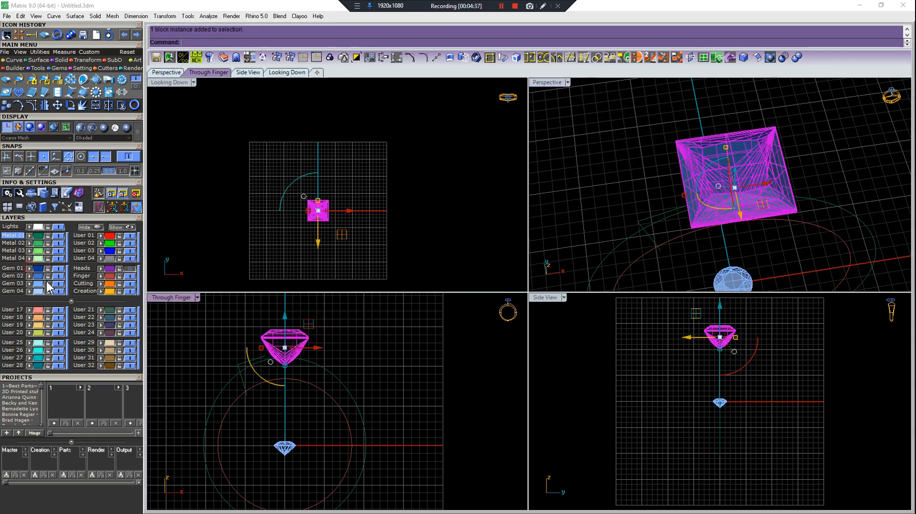
click(59, 268)
Draw a rectangle centred at the origin, slightly larger than the round diamond, in the top-down view.
scroll(282, 465, up, 2)
scroll(281, 461, up, 2)
scroll(339, 236, up, 19)
right_drag(327, 160, 433, 148)
click(532, 62)
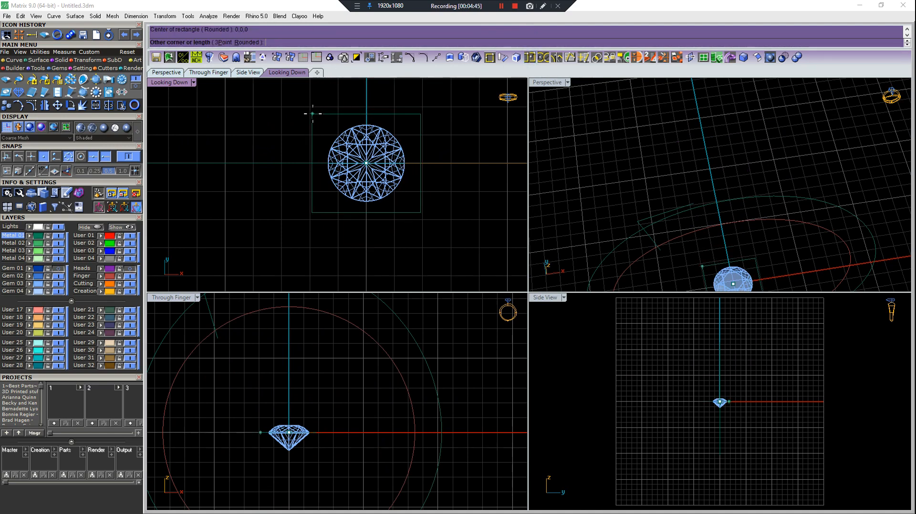
click(314, 113)
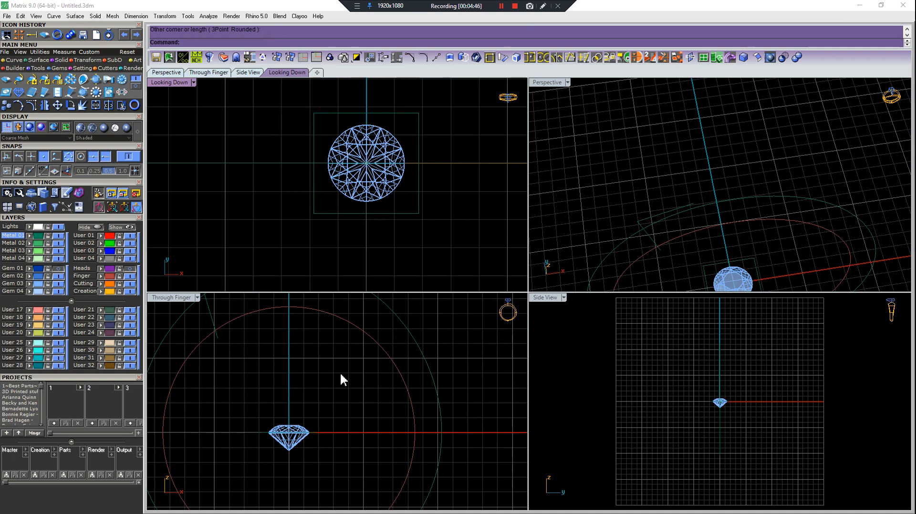
Extrude the rectangle downward into a solid box beneath the round diamond's girdle.
right_drag(378, 207, 398, 188)
click(401, 196)
key(ctrl+e)
right_drag(287, 457, 298, 400)
click(304, 432)
Offset the rectangle inward using ThroughPoint, placing the new outline just outside the diamond's girdle.
scroll(326, 387, up, 1)
scroll(394, 158, up, 1)
right_drag(394, 158, 380, 201)
scroll(429, 102, up, 2)
click(422, 119)
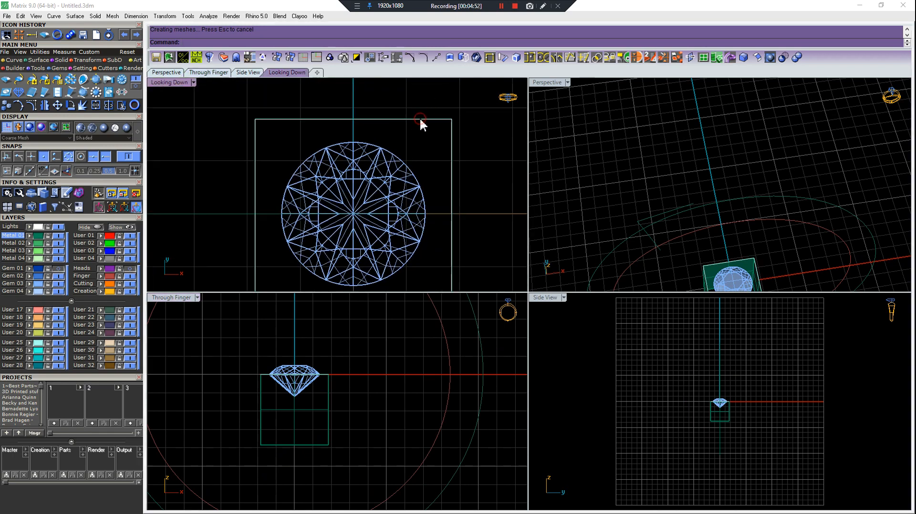
key(alt+o)
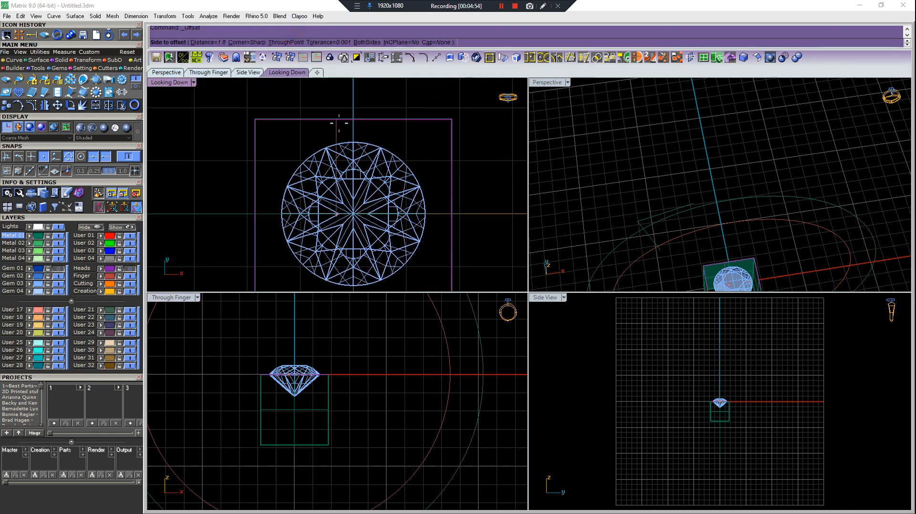
click(286, 42)
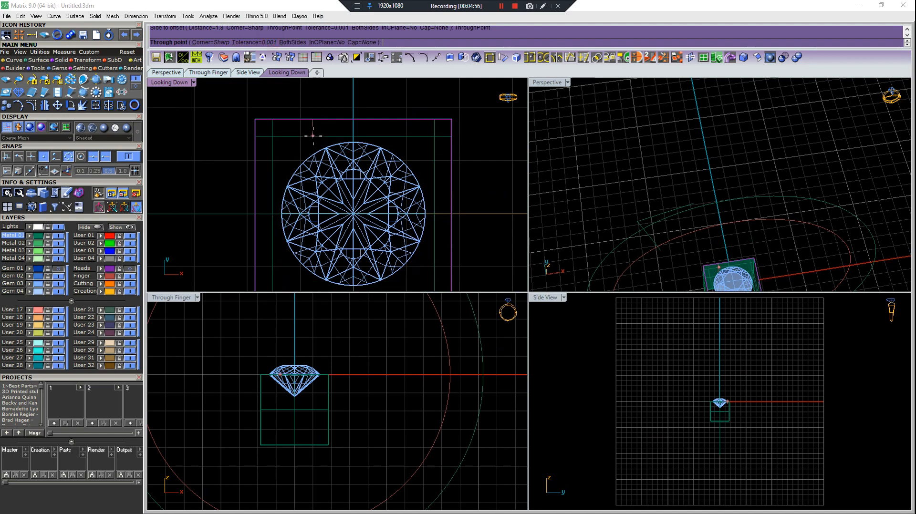
click(312, 140)
Offset the inner rectangle inward once more so the smallest outline cuts inside the girdle's edge.
key(alt+s)
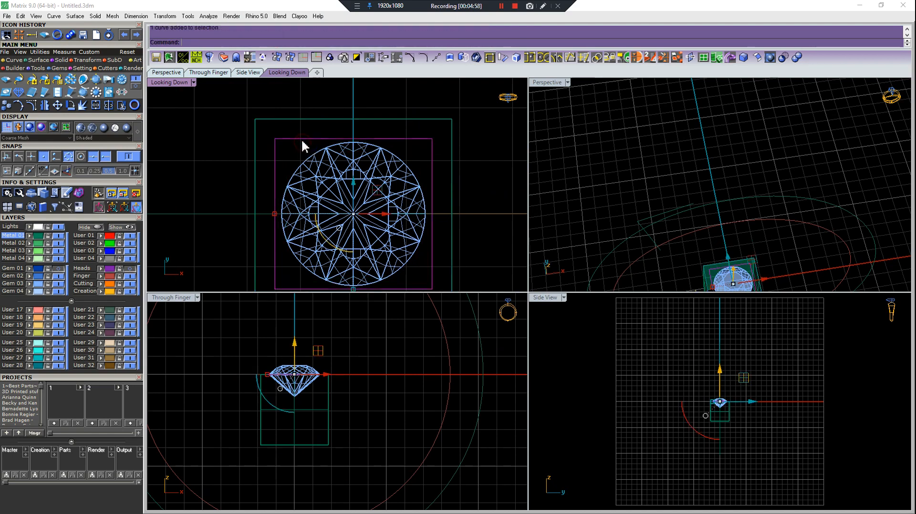
key(Escape)
scroll(296, 160, down, 2)
scroll(295, 161, up, 6)
scroll(272, 390, up, 4)
key(Escape)
scroll(744, 205, down, 5)
right_drag(761, 215, 731, 220)
scroll(739, 219, up, 8)
click(754, 220)
key(Escape)
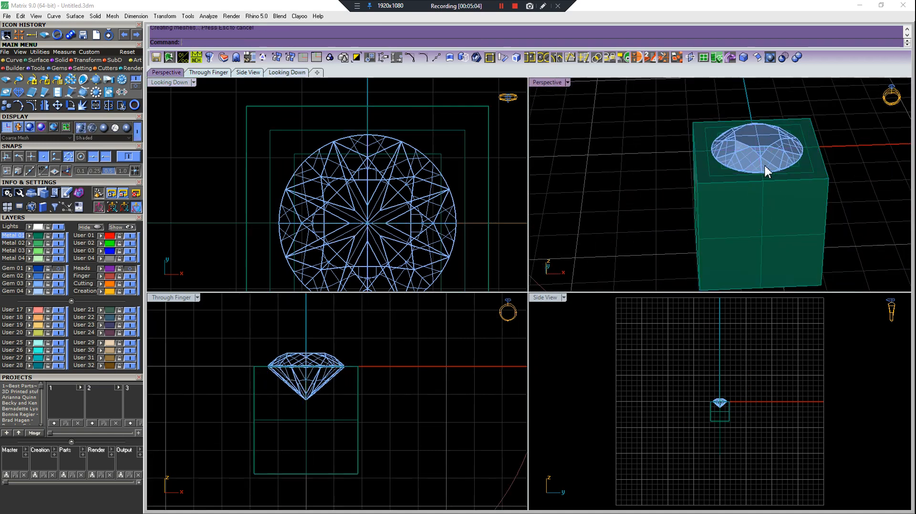
right_drag(777, 189, 735, 198)
scroll(735, 205, up, 5)
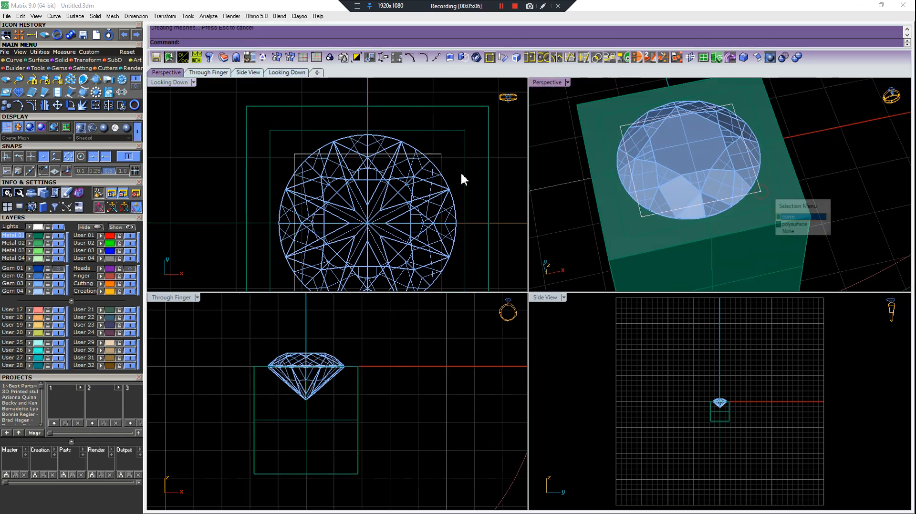
Try to cut a bevelled inset into the box's top face along the middle rectangle with angle 45 and length 0.3.
click(58, 69)
click(133, 86)
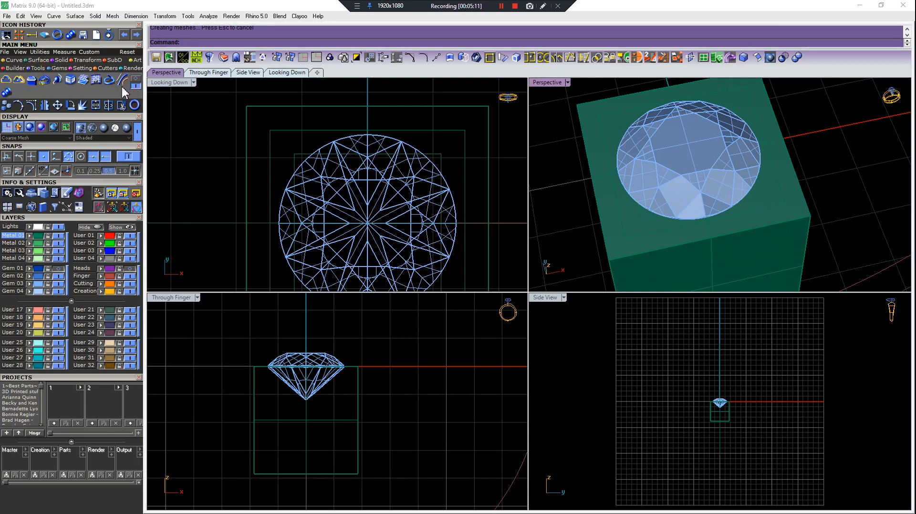
click(71, 84)
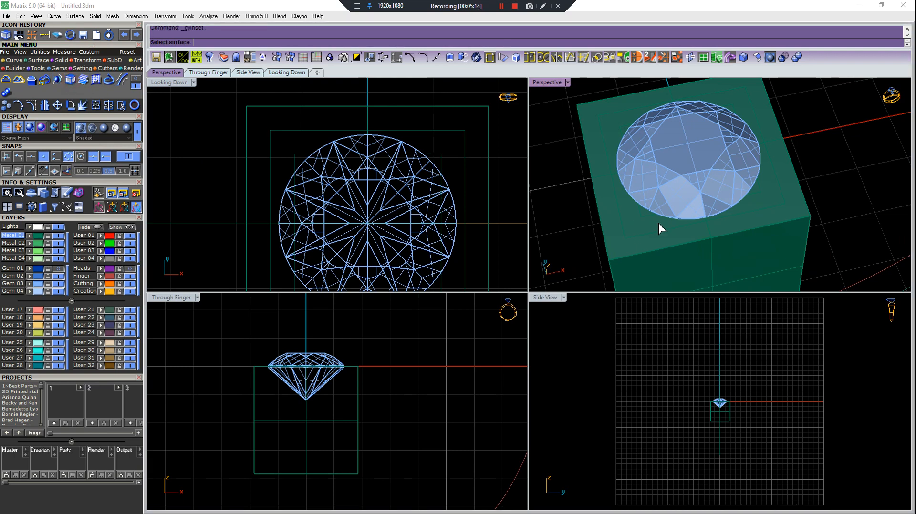
right_drag(714, 219, 713, 196)
click(780, 182)
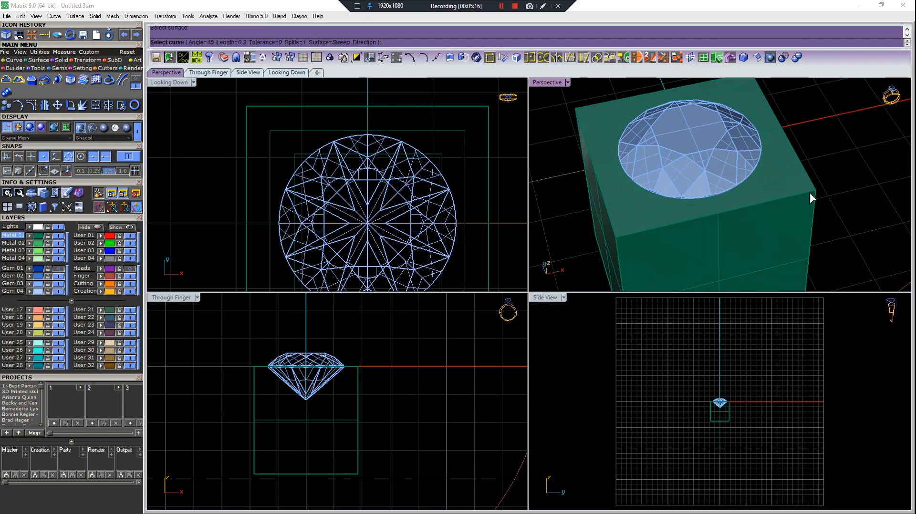
right_click(782, 187)
right_drag(736, 180, 805, 161)
scroll(777, 178, up, 5)
click(815, 166)
key(Escape)
Undo the cap and the bevelled inset on the box's top face.
scroll(811, 177, down, 4)
key(ctrl+z)
key(Escape)
right_drag(741, 215, 719, 237)
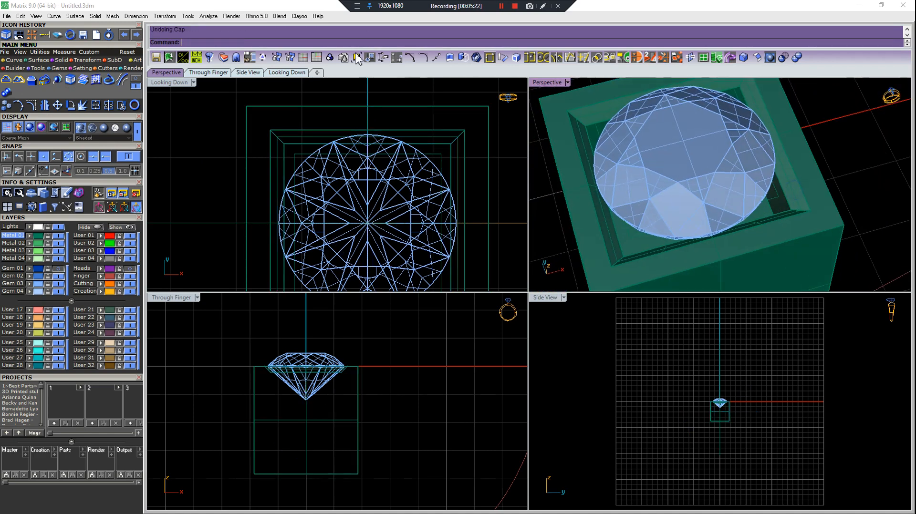
scroll(774, 163, down, 2)
scroll(785, 191, up, 4)
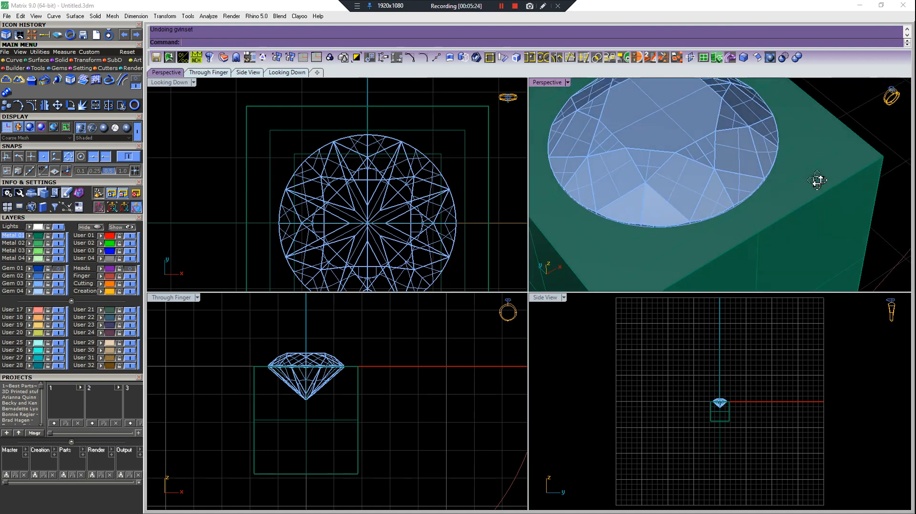
key(ctrl+z)
scroll(769, 194, down, 2)
right_drag(765, 187, 786, 210)
scroll(779, 208, down, 4)
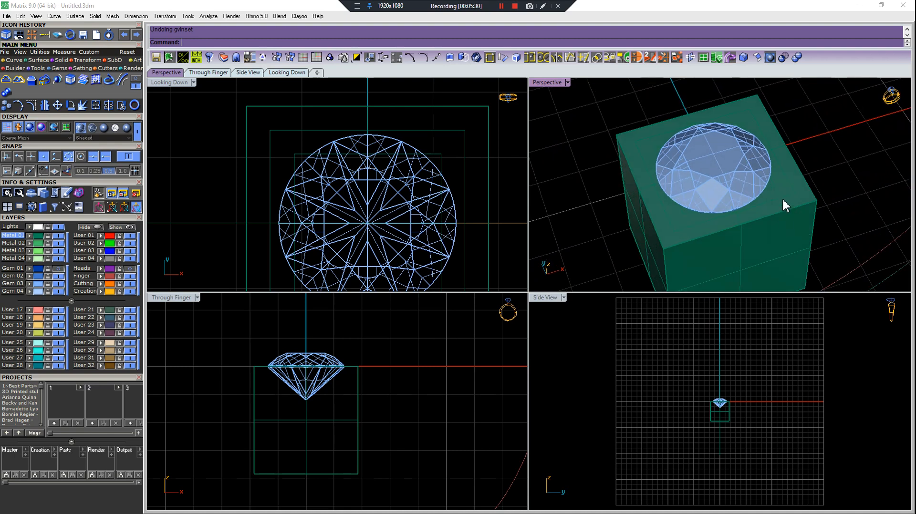
scroll(803, 188, up, 1)
scroll(808, 194, down, 4)
drag(639, 118, 886, 340)
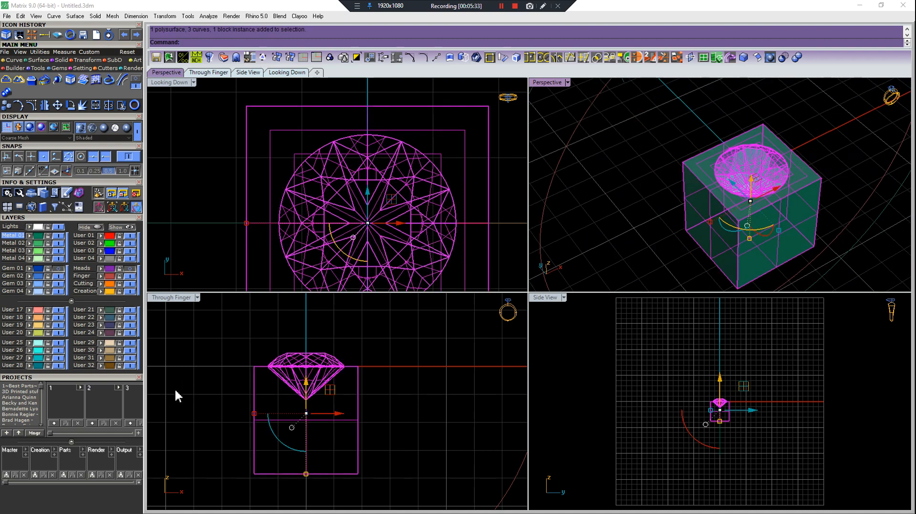
click(270, 328)
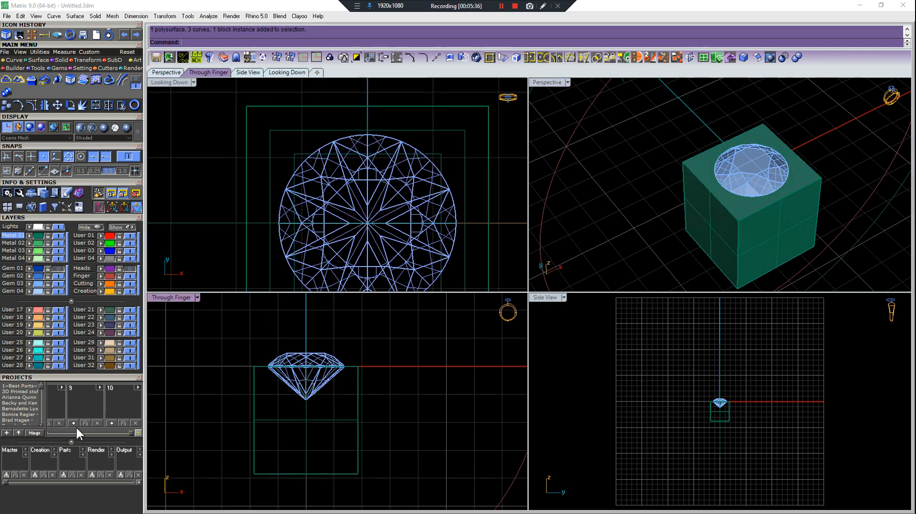
Try to save the model into the first slot of the customer's project and dismiss the save error.
scroll(43, 403, down, 3)
drag(40, 397, 41, 421)
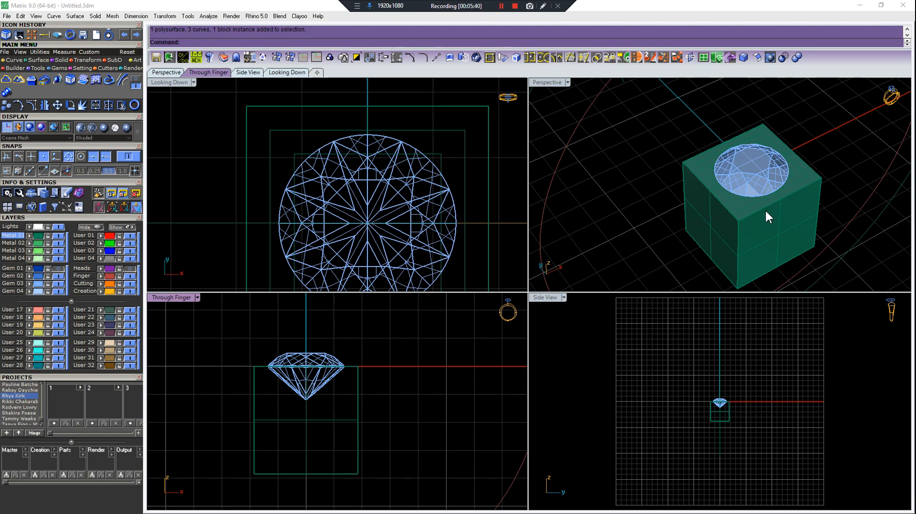
scroll(768, 217, down, 3)
click(672, 193)
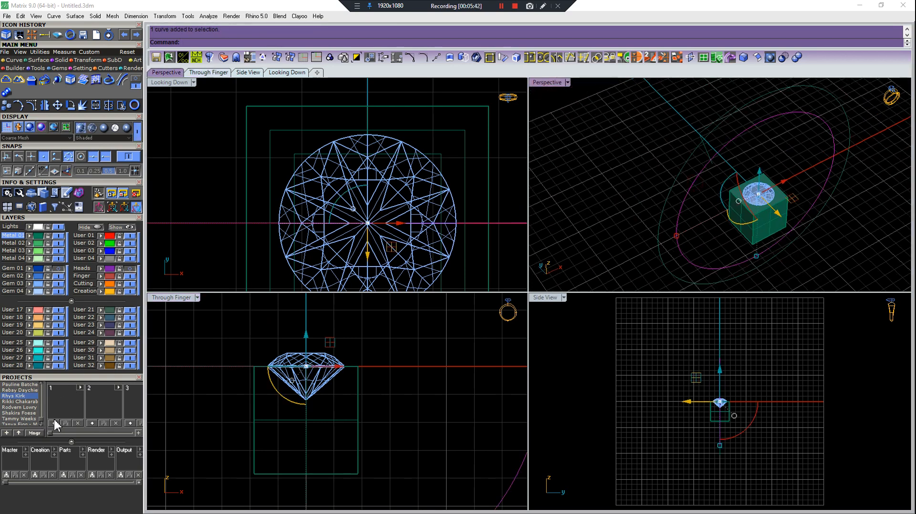
key(ctrl+s)
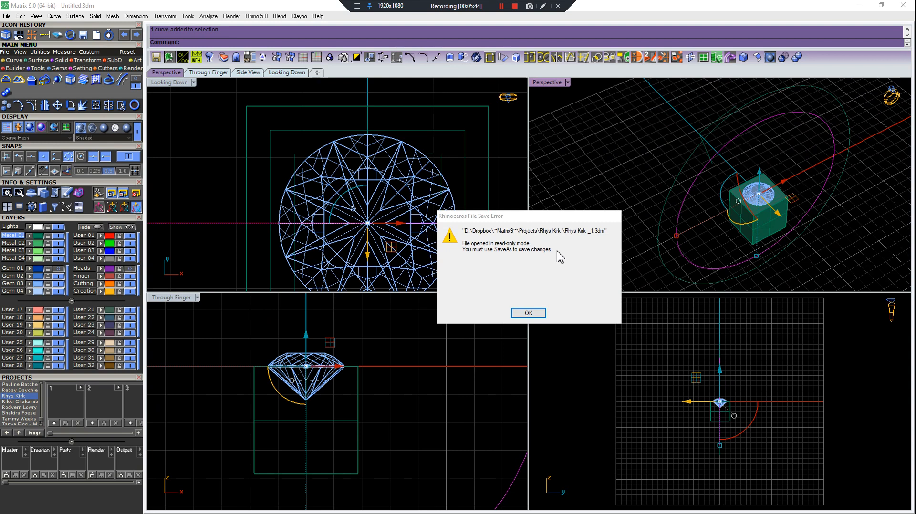
drag(550, 218, 544, 240)
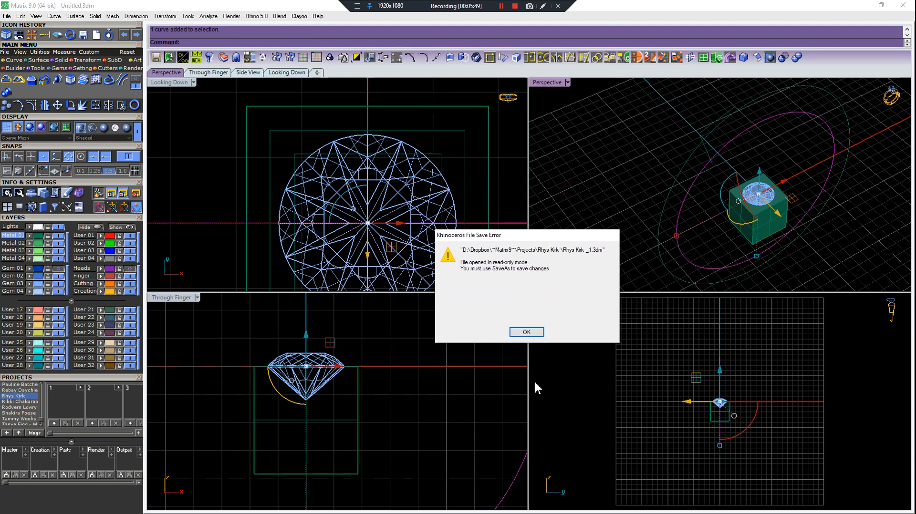
click(527, 332)
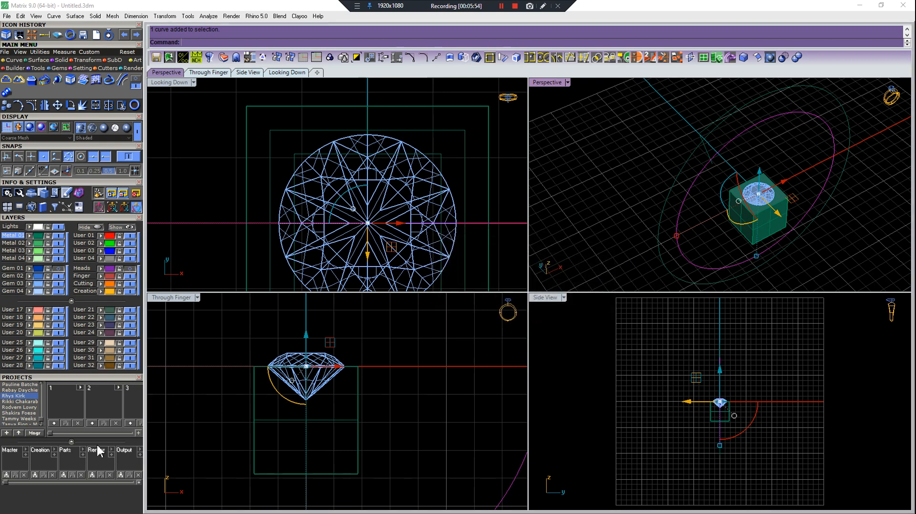
Import the new project folders in Project Manager, delete the missing project's records and close the manager.
click(34, 433)
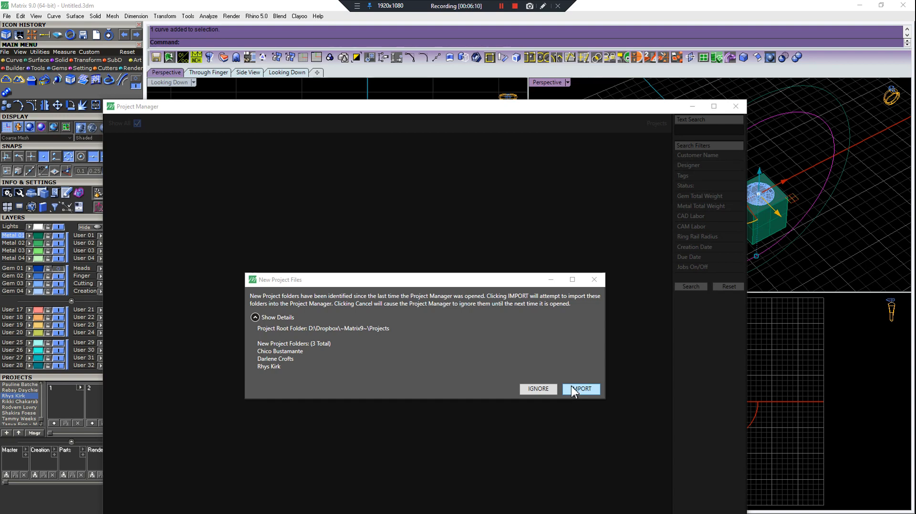
click(570, 389)
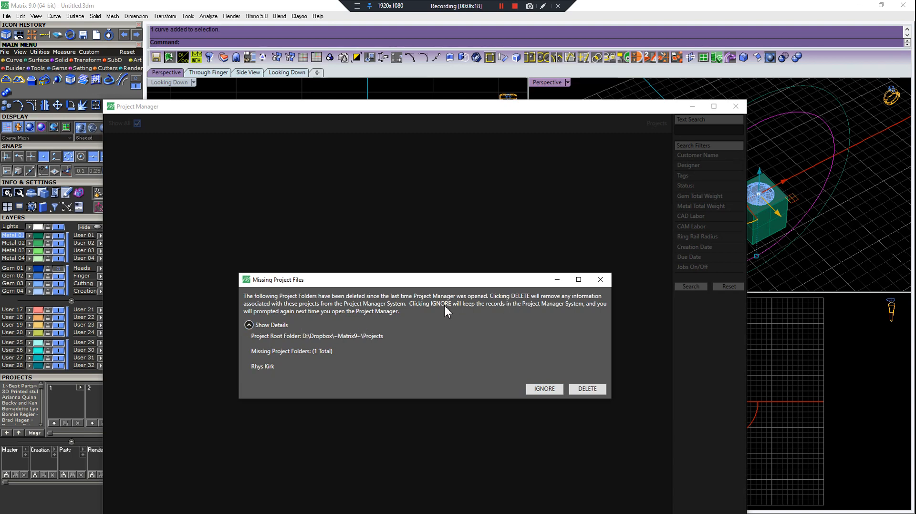
click(580, 388)
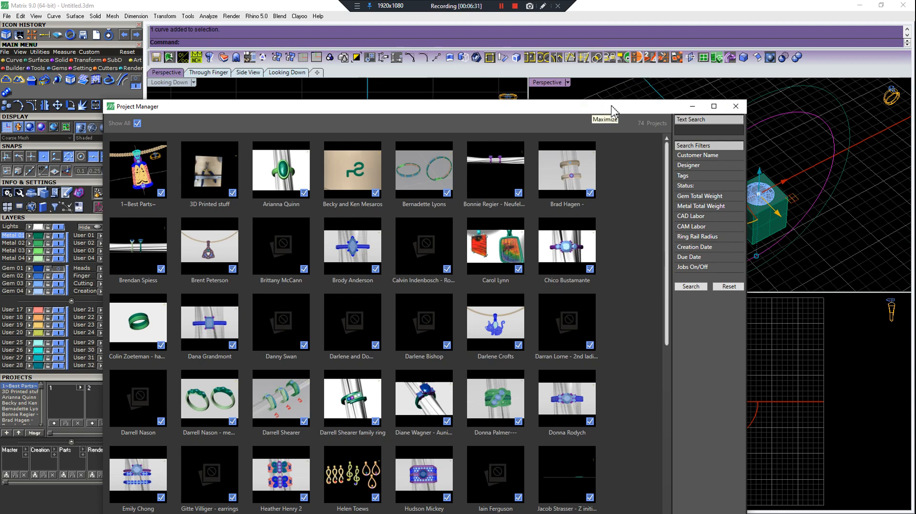
drag(611, 106, 661, 63)
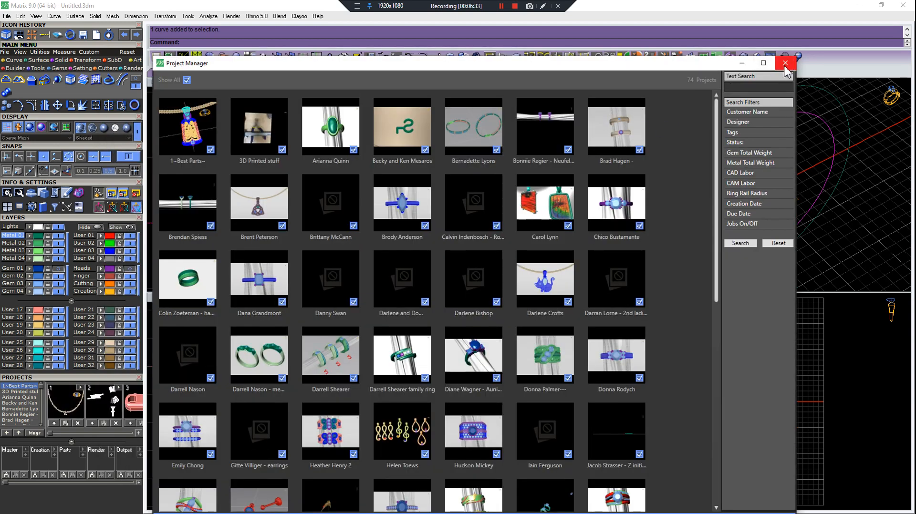
click(785, 64)
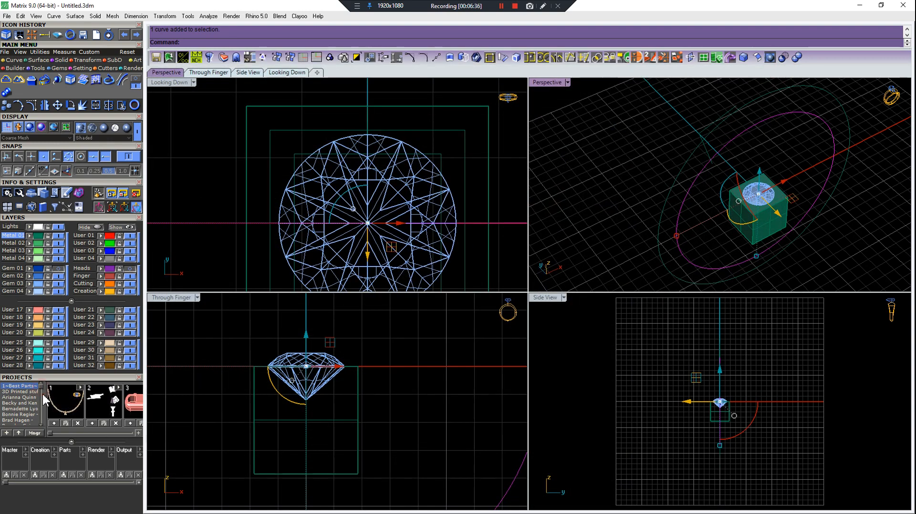
Open the customer's project in the projects list and save the selected inner ring outline to its first slot.
drag(41, 389, 46, 436)
scroll(25, 413, up, 1)
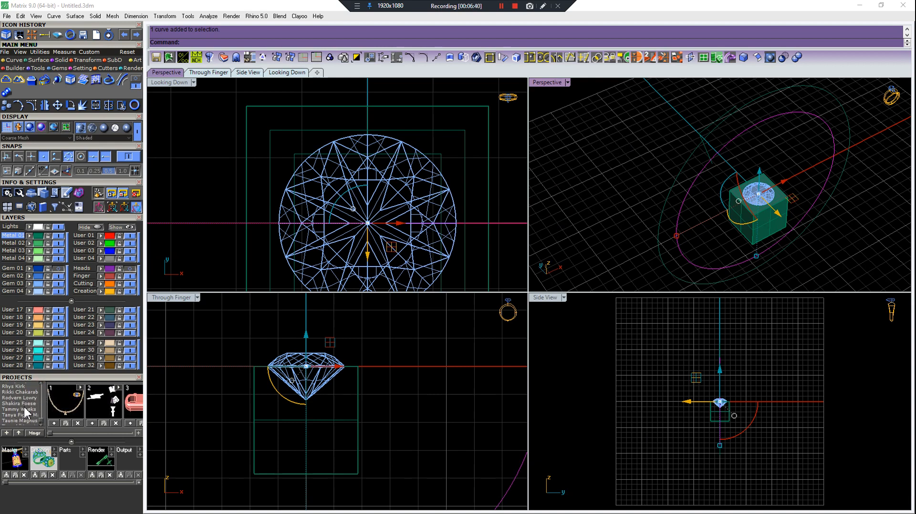
click(25, 386)
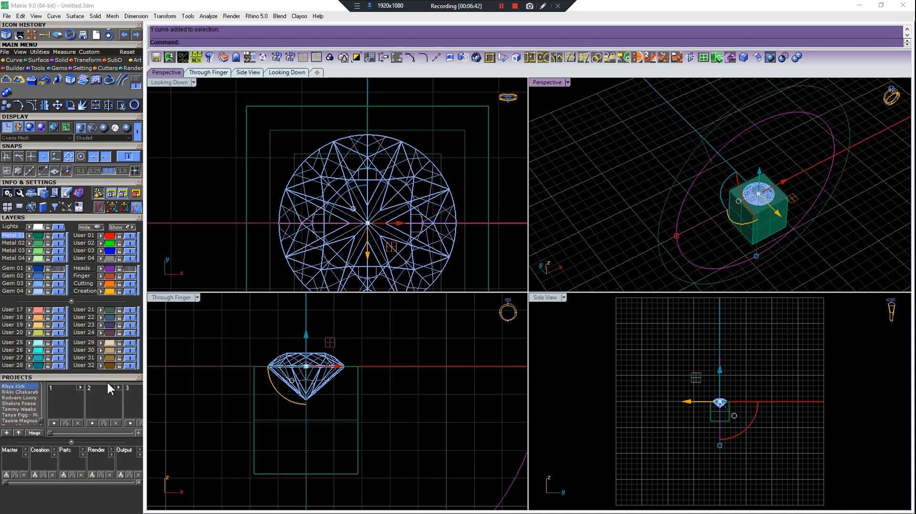
scroll(744, 155, down, 2)
click(64, 423)
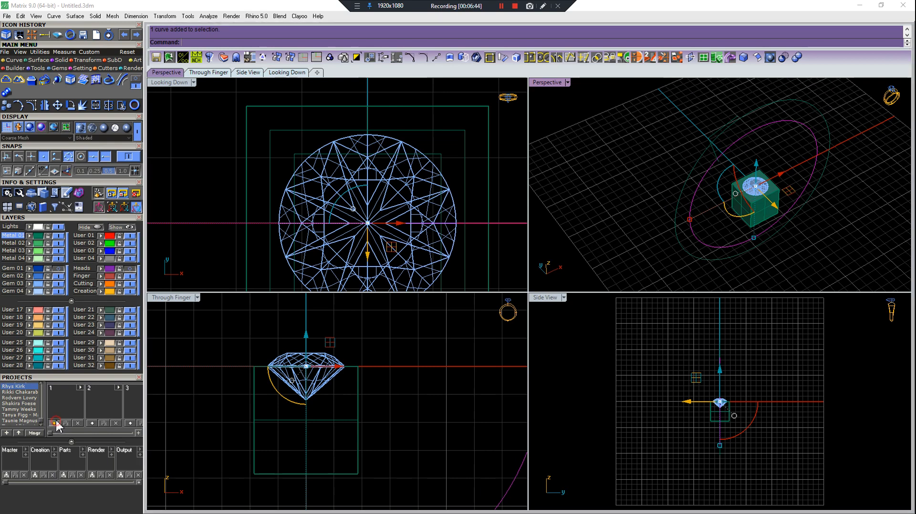
Move the outer shank outline to the Cutting layer and save both ring outlines to the project's second slot.
right_drag(818, 169, 800, 129)
key(Escape)
click(789, 133)
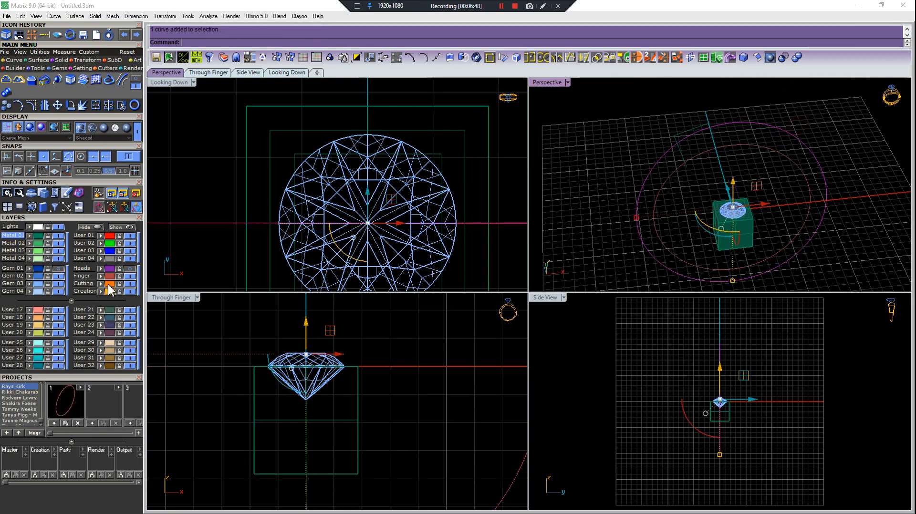
scroll(782, 172, down, 4)
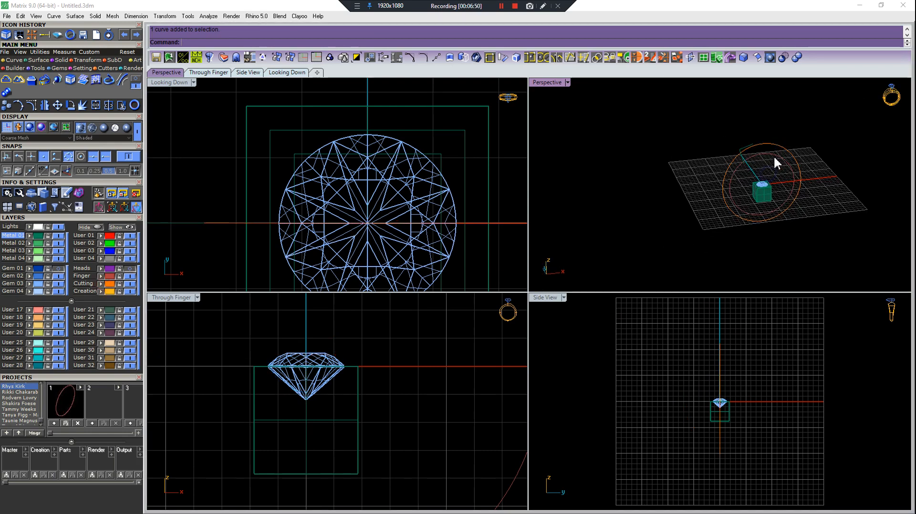
drag(771, 162, 770, 161)
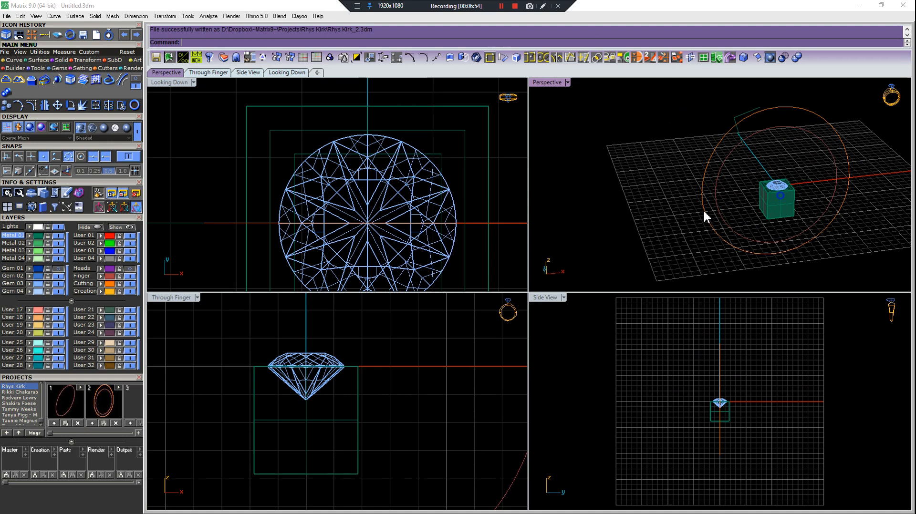
Show the Gem 01 and Heads layers and save the princess-cut gem with its head to the project's third slot.
click(58, 268)
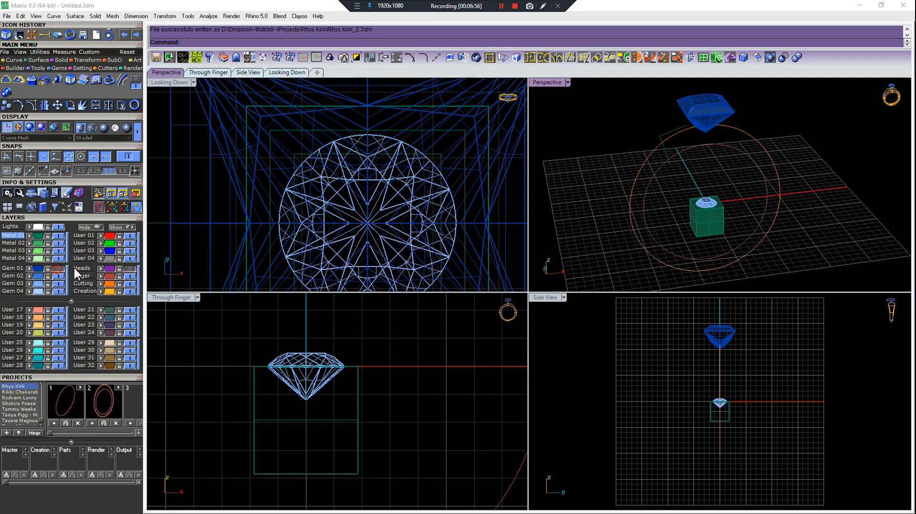
click(130, 268)
scroll(414, 428, down, 4)
right_drag(413, 423, 400, 437)
drag(441, 322, 349, 359)
scroll(377, 381, up, 3)
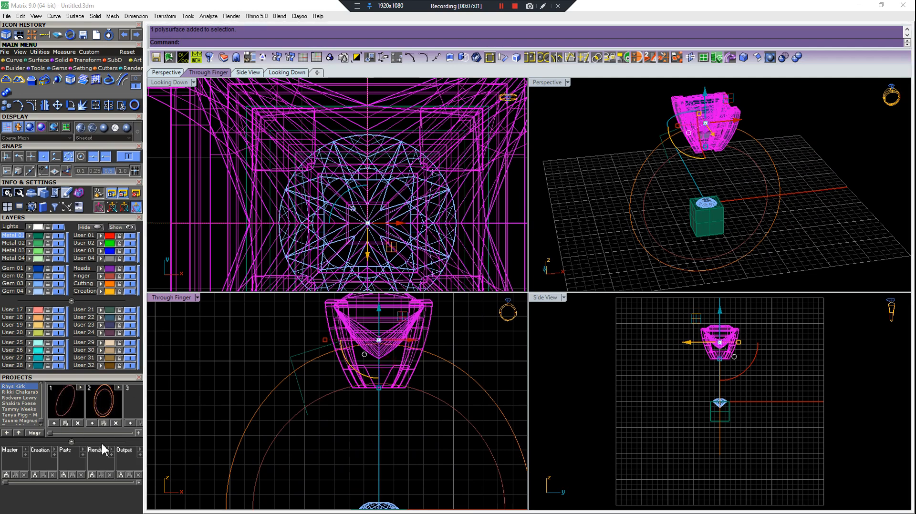
click(130, 423)
click(260, 350)
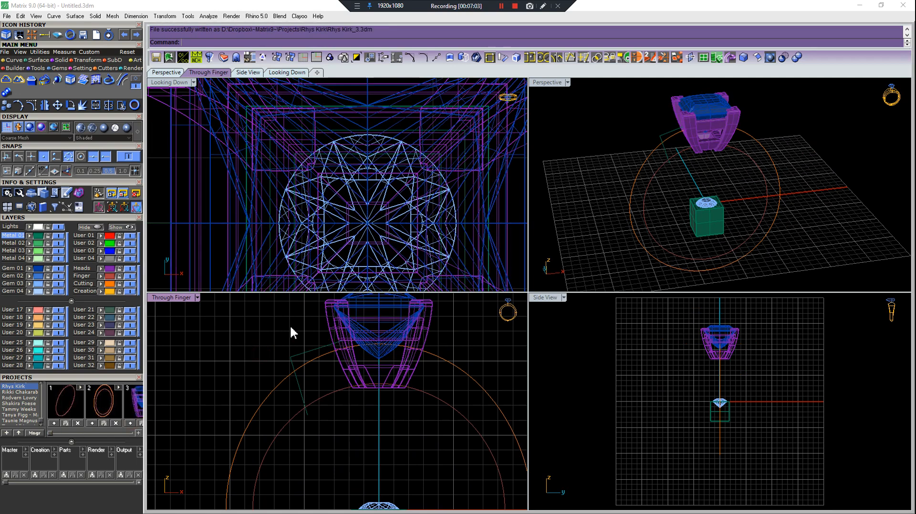
Delete the leftover green construction lines beside the top of the shank outline.
scroll(414, 355, down, 3)
right_drag(413, 353, 379, 382)
right_drag(632, 207, 602, 115)
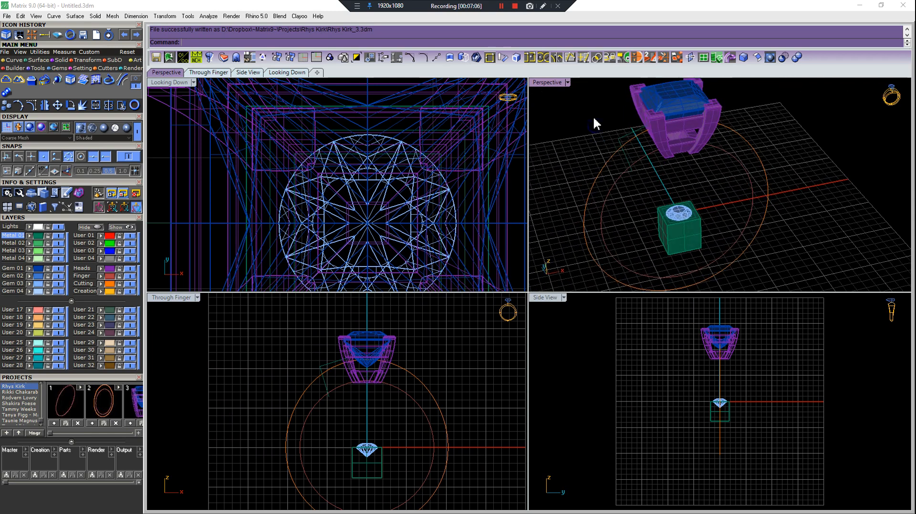
right_drag(650, 141, 636, 133)
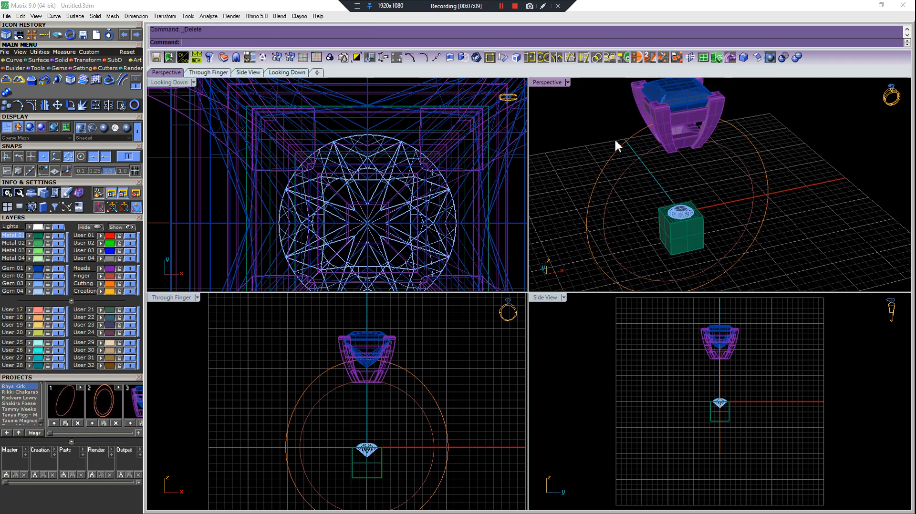
Split the block's top face along the middle and inner rectangles and remove the band between them.
scroll(695, 219, up, 6)
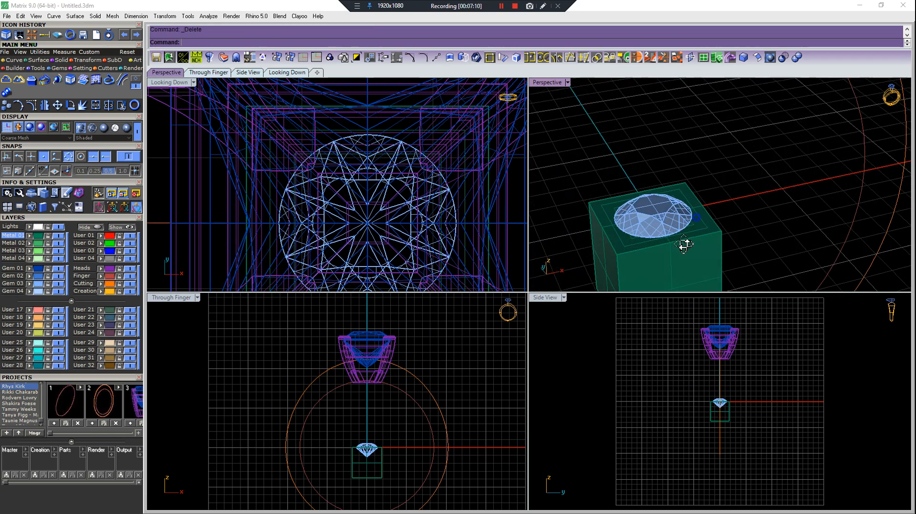
click(724, 223)
scroll(727, 214, down, 2)
key(ctrl+shift+s)
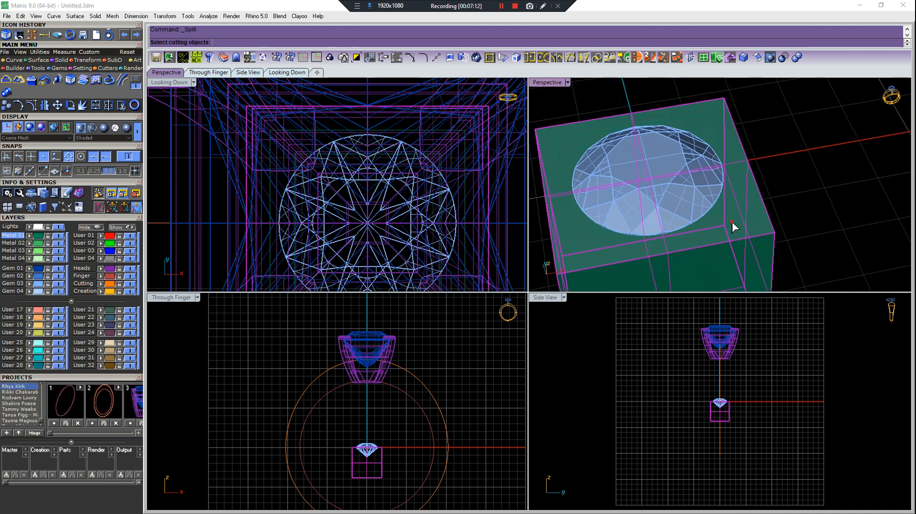
key(Escape)
key(Escape)
click(723, 217)
right_click(729, 223)
scroll(716, 213, up, 5)
click(727, 196)
click(730, 191)
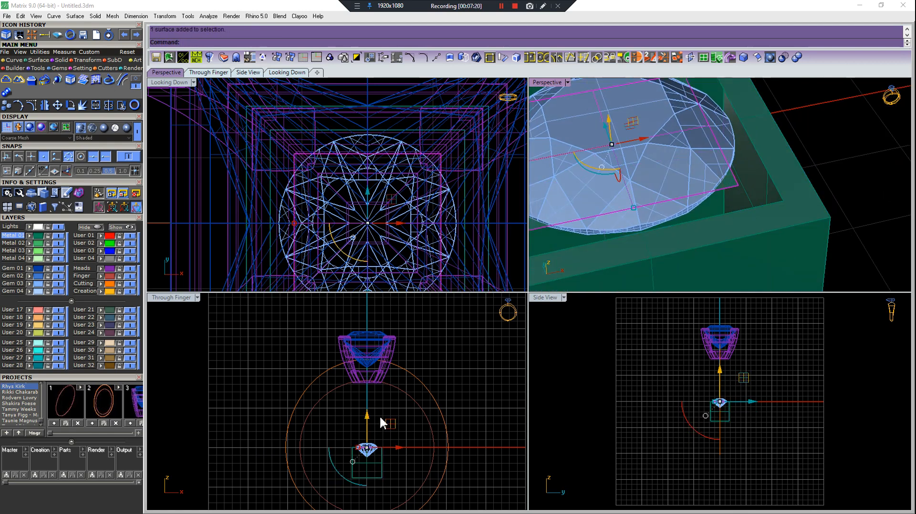
Try another Split on the rectangle outlines in the block's top face.
click(444, 313)
scroll(429, 344, up, 5)
scroll(763, 190, down, 3)
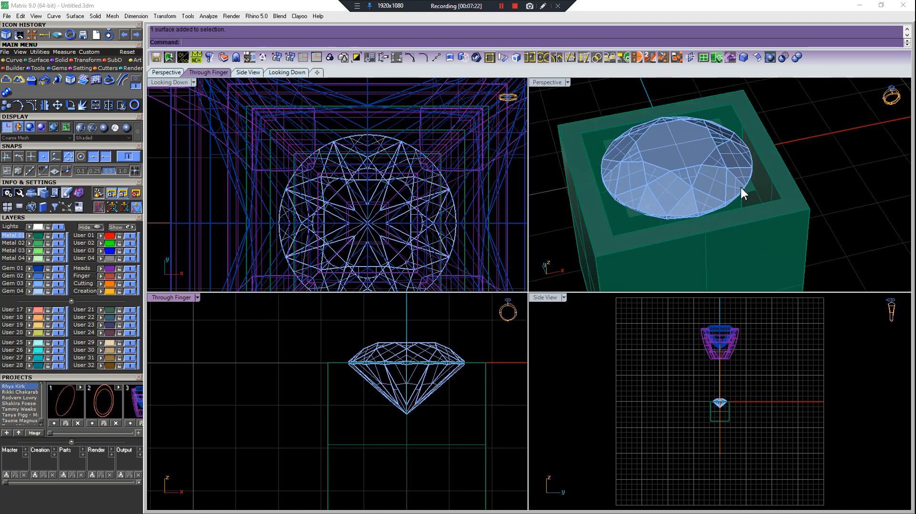
scroll(749, 195, up, 5)
click(773, 204)
right_click(812, 172)
click(824, 165)
click(852, 183)
scroll(791, 197, down, 5)
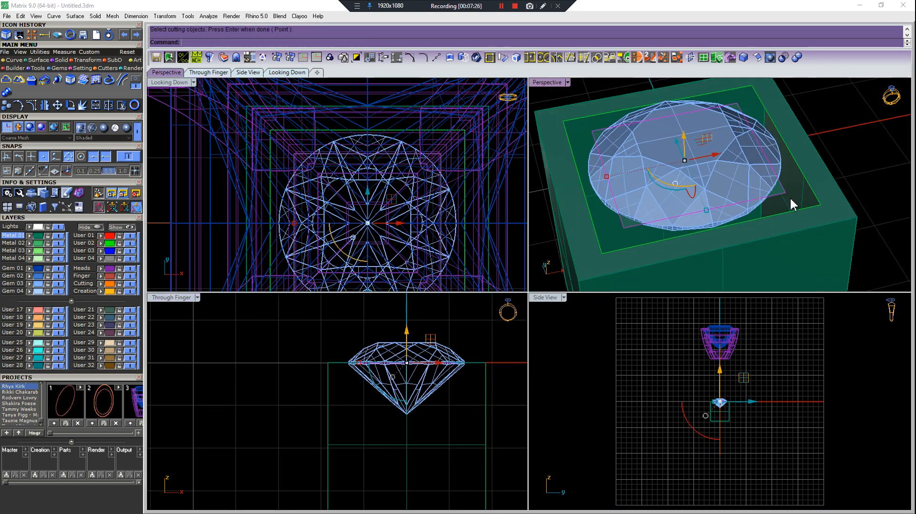
scroll(792, 219, up, 3)
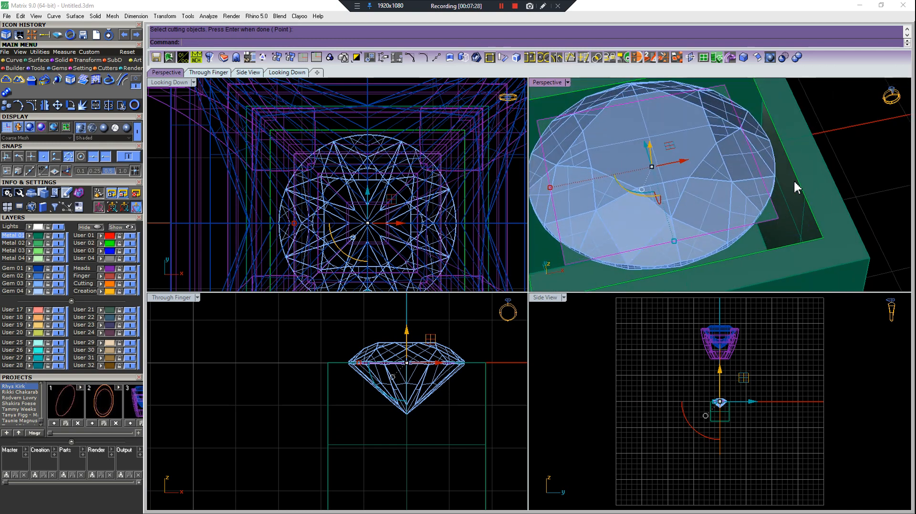
scroll(810, 192, down, 3)
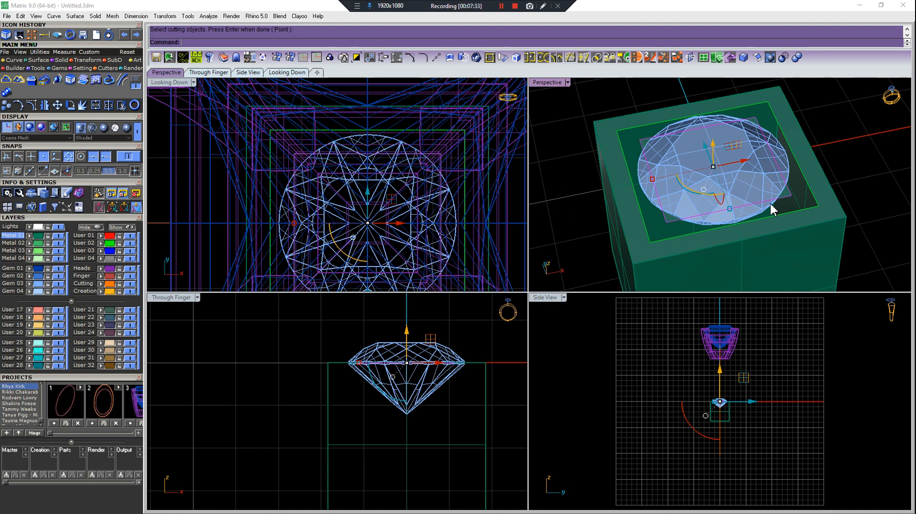
Delete the inner square face left beneath the round diamond in the block's opening.
scroll(771, 210, up, 4)
click(856, 163)
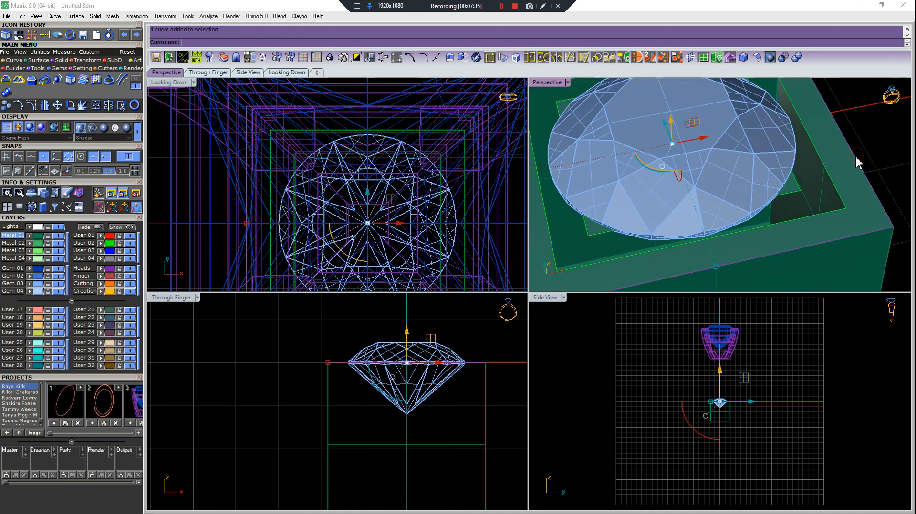
scroll(792, 187, up, 2)
click(794, 186)
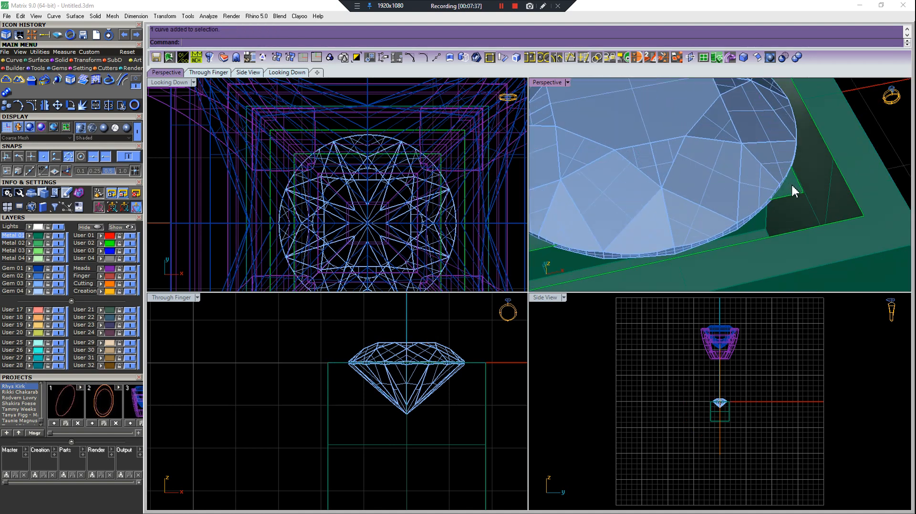
key(Escape)
scroll(795, 186, up, 3)
click(795, 187)
click(805, 184)
click(795, 187)
scroll(795, 189, down, 6)
key(Escape)
scroll(793, 188, up, 3)
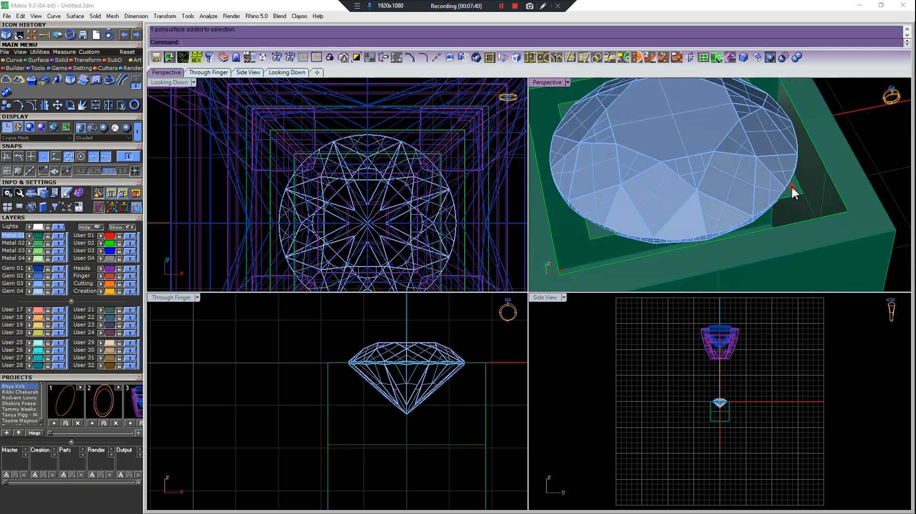
click(792, 188)
scroll(793, 193, up, 5)
click(793, 193)
key(Escape)
scroll(790, 201, down, 5)
click(793, 198)
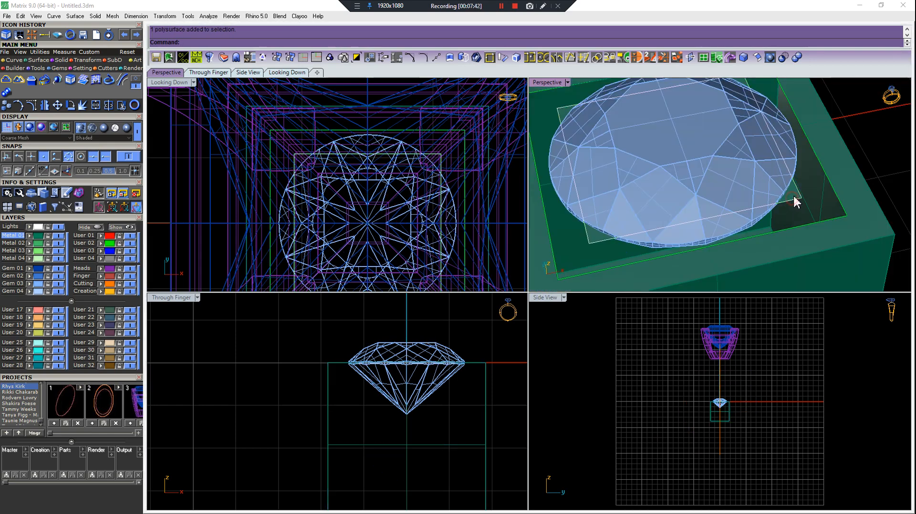
Lower the inner rectangle straight down inside the block, to partway between the diamond's girdle and its tip.
click(795, 201)
click(820, 209)
scroll(390, 406, up, 2)
drag(415, 315, 415, 348)
key(Escape)
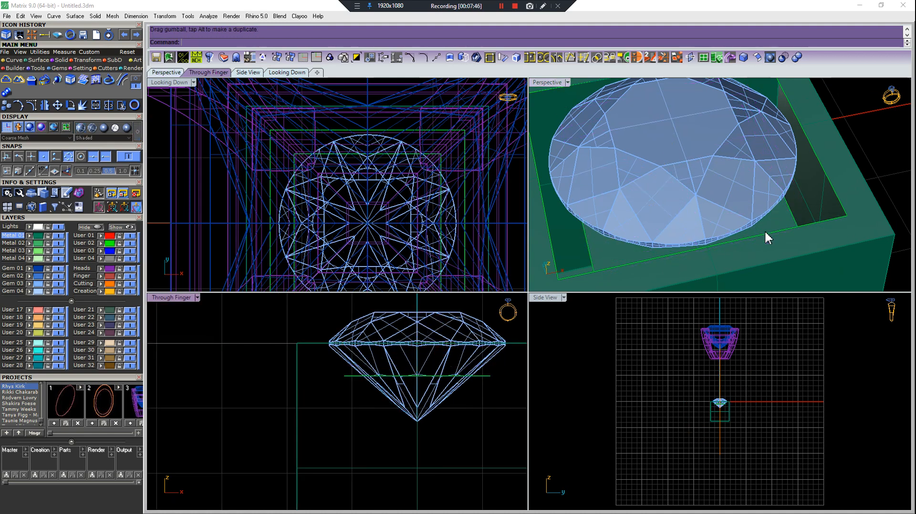
Loft straight sections between the middle rectangle and the lowered inner rectangle without simplifying the curves.
click(791, 213)
shift+click(826, 185)
click(826, 186)
right_click(826, 187)
right_click(825, 190)
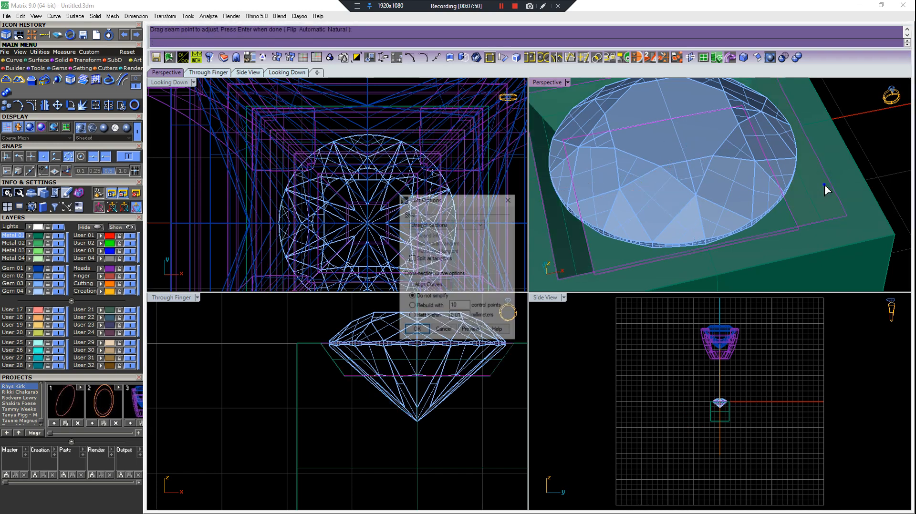
key(Return)
Delete the three rectangle outlines around the block's recess, keeping the round diamond.
scroll(824, 186, down, 7)
drag(863, 133, 744, 215)
key(Escape)
drag(638, 141, 838, 231)
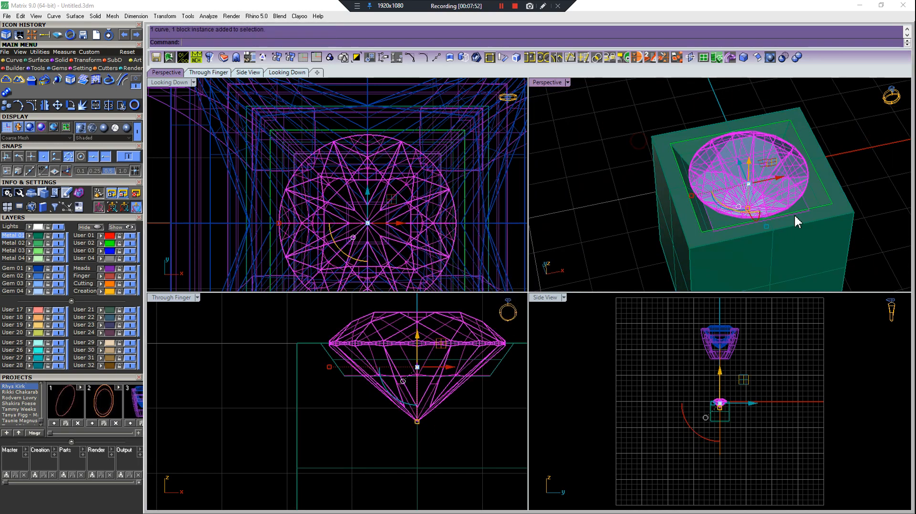
right_drag(678, 144, 646, 108)
drag(641, 99, 889, 248)
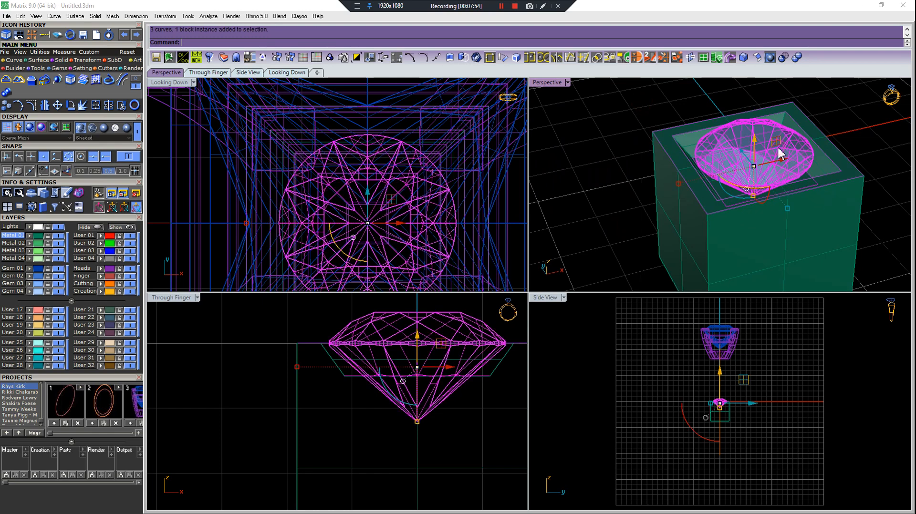
ctrl+click(795, 139)
key(Delete)
Select the block with its sloped recess and hide the Heads and Gem 01 layers.
mouse_move(787, 161)
right_down()
mouse_move(781, 185)
mouse_move(788, 177)
right_up()
scroll(782, 186, down, 2)
scroll(586, 238, down, 5)
scroll(440, 271, down, 1)
click(608, 239)
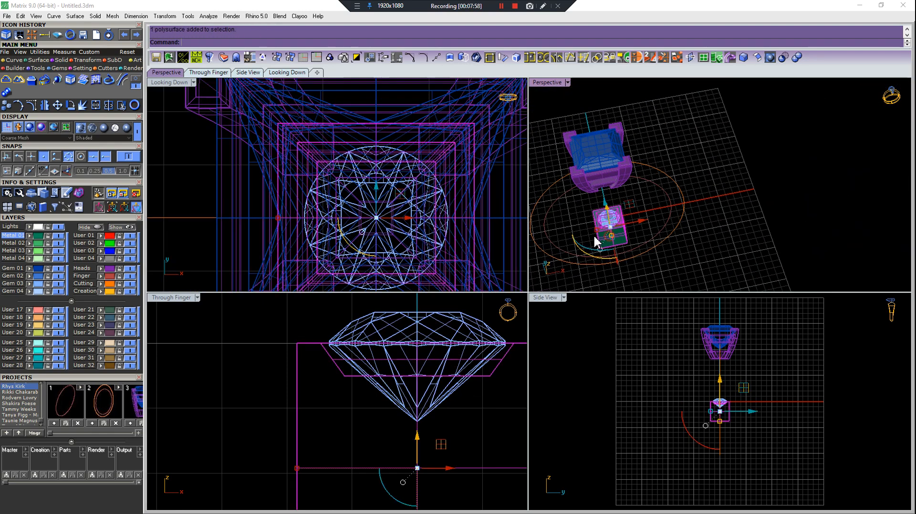
scroll(399, 195, up, 6)
right_click(399, 195)
right_drag(399, 195, 401, 266)
key(Escape)
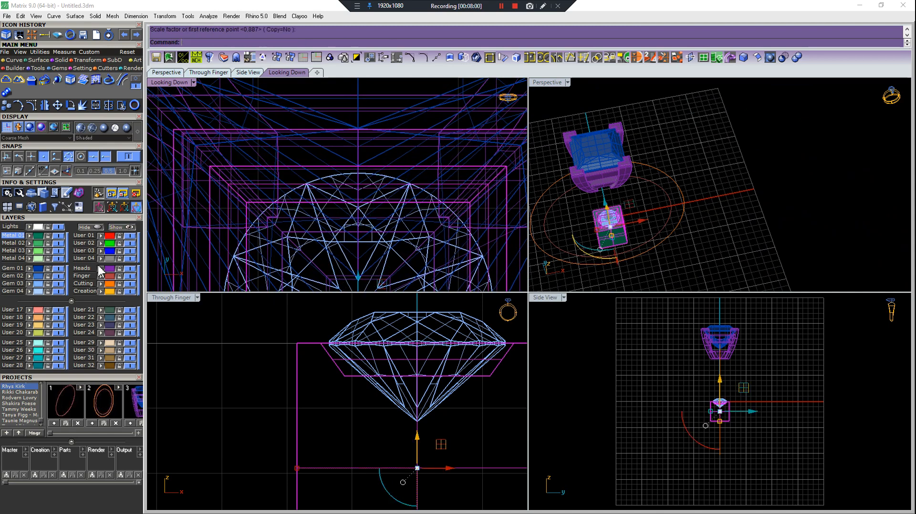
click(127, 269)
click(58, 268)
Scale the block up slightly in plan about the diamond's centre, keeping its height.
scroll(421, 191, down, 5)
right_click(421, 191)
click(384, 181)
scroll(380, 152, up, 6)
click(375, 116)
click(379, 112)
key(Escape)
Start Head Builder on the round diamond in the block.
scroll(646, 225, up, 4)
right_drag(646, 225, 646, 188)
scroll(646, 189, up, 4)
click(646, 189)
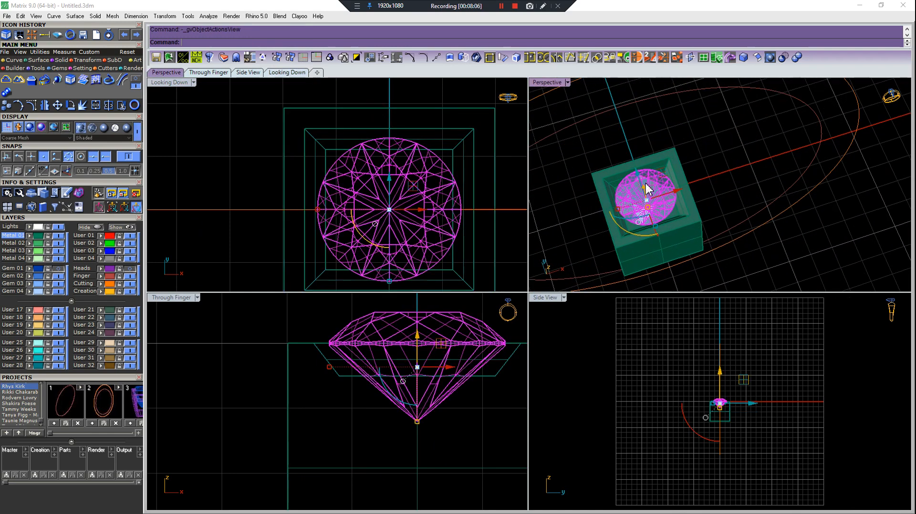
key(F6)
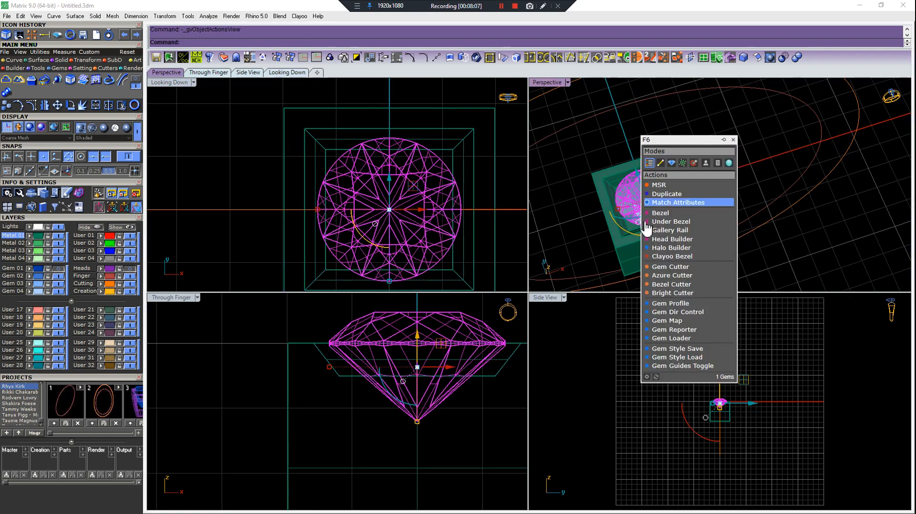
click(679, 240)
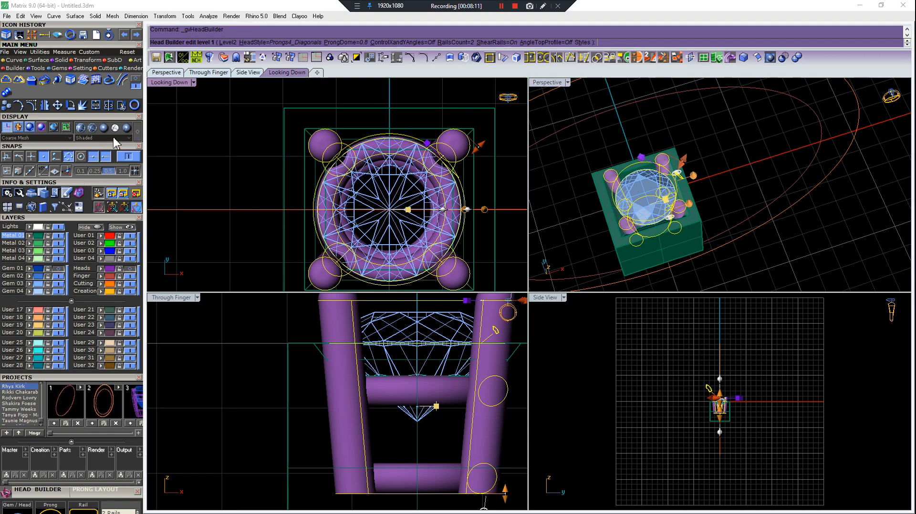
Load the Prongs4 head style 1.mss and set the head's rails count to 0.
drag(60, 489, 667, 190)
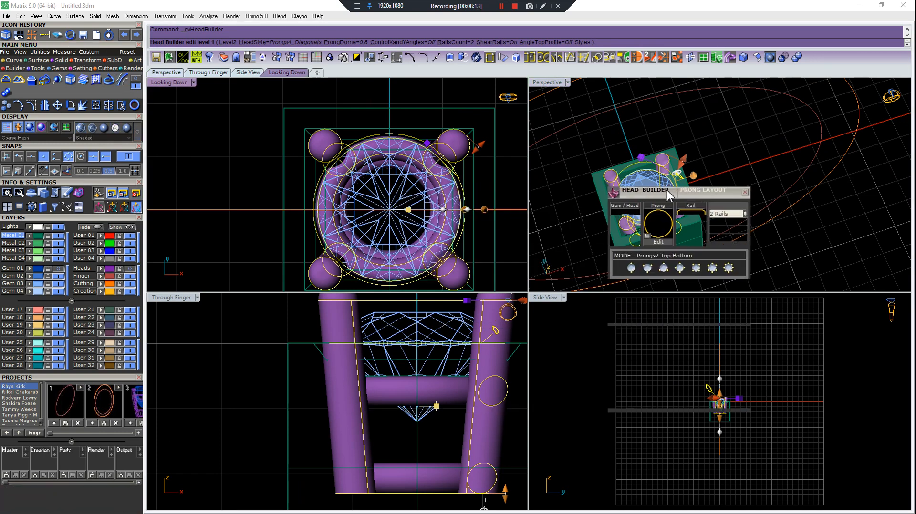
click(718, 228)
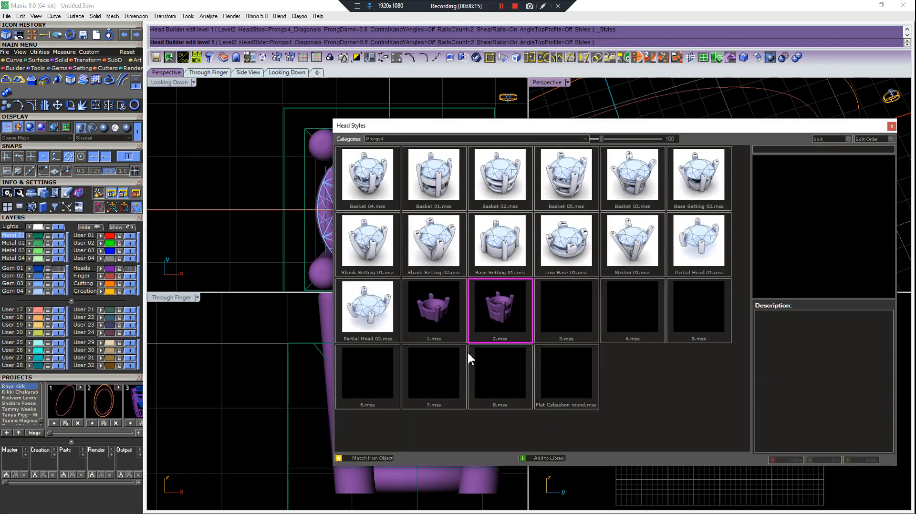
click(453, 335)
click(845, 460)
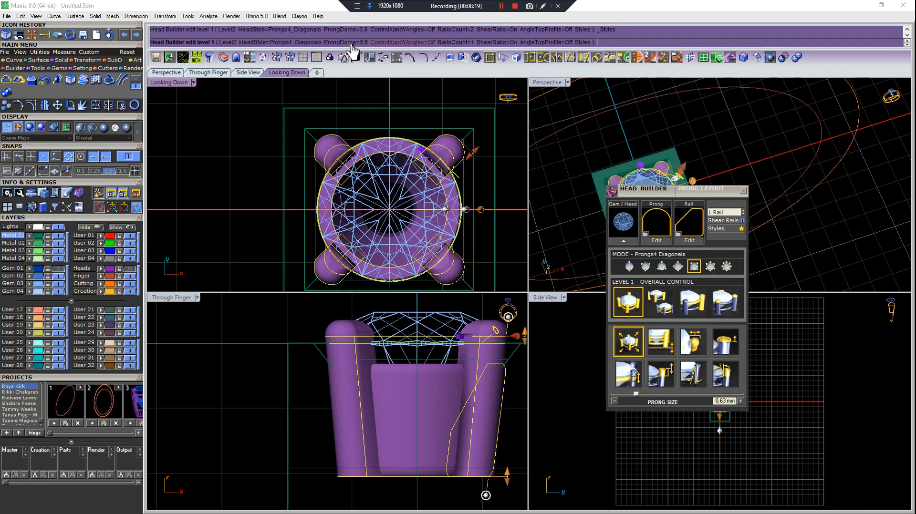
text(0)
key(Return)
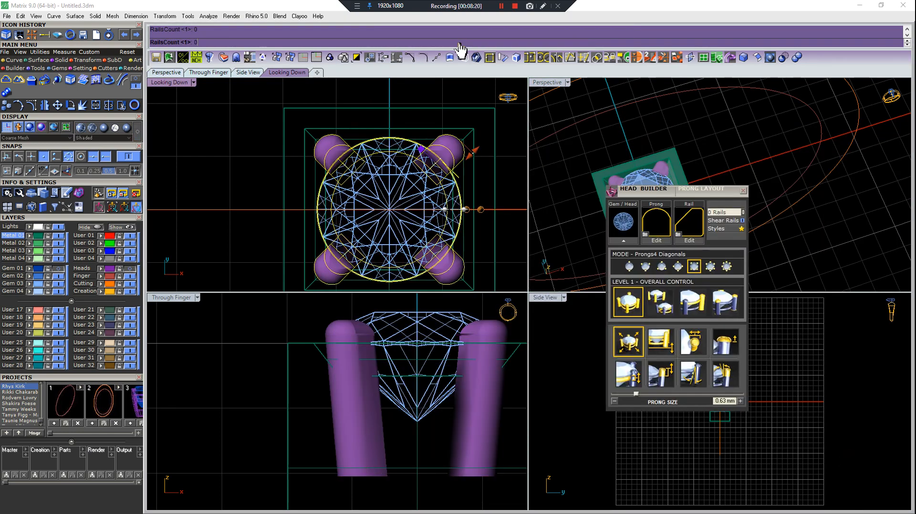
Finish the four-prong head and save the block, round diamond and prongs to project slot 4.
click(742, 190)
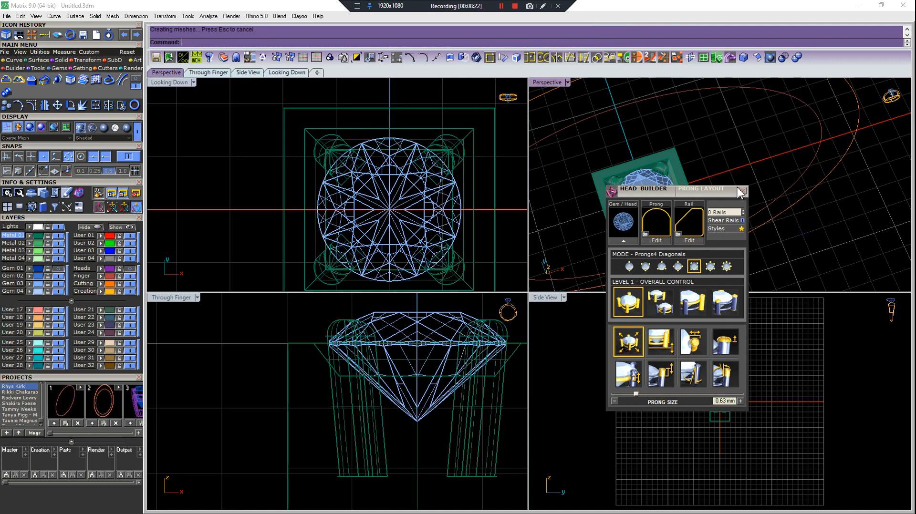
right_drag(670, 199, 682, 182)
drag(729, 141, 587, 228)
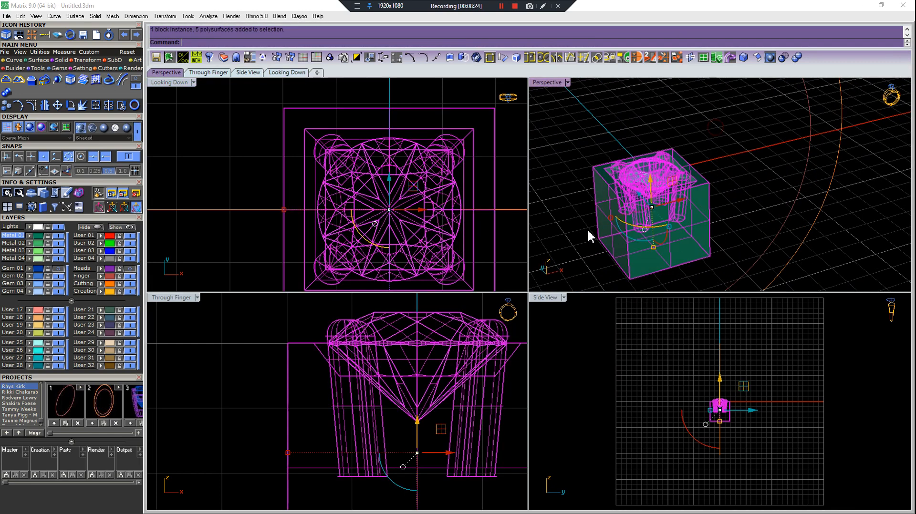
drag(51, 433, 76, 434)
click(76, 423)
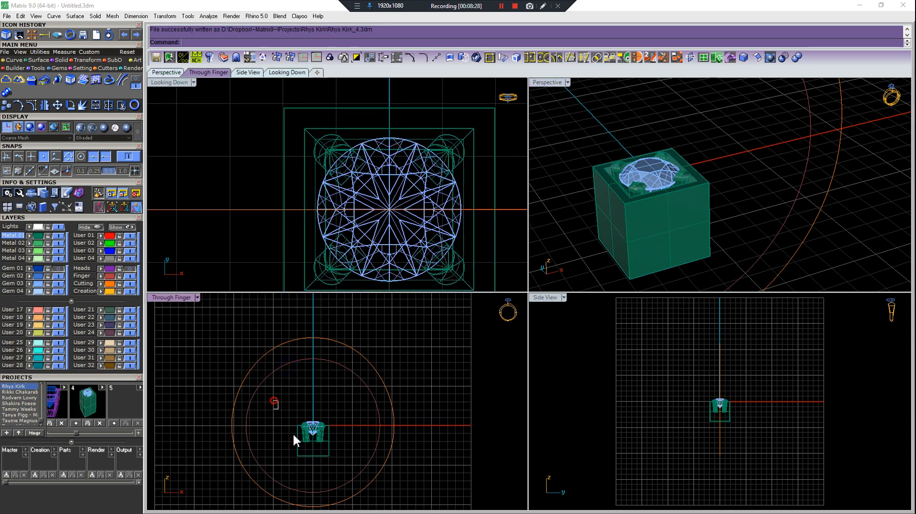
Show the Heads and Gem 01 layers, then move and rotate the block assembly to sit on the ring outline beside the princess-cut head.
click(127, 269)
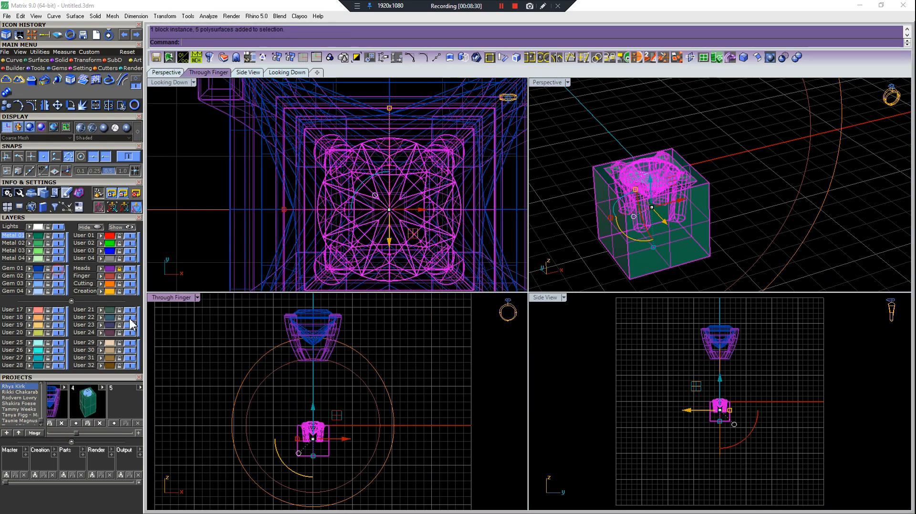
drag(331, 413, 291, 330)
scroll(291, 330, up, 8)
key(r)
click(288, 358)
right_drag(167, 358, 246, 348)
click(223, 348)
click(225, 386)
scroll(348, 357, up, 5)
drag(344, 359, 334, 352)
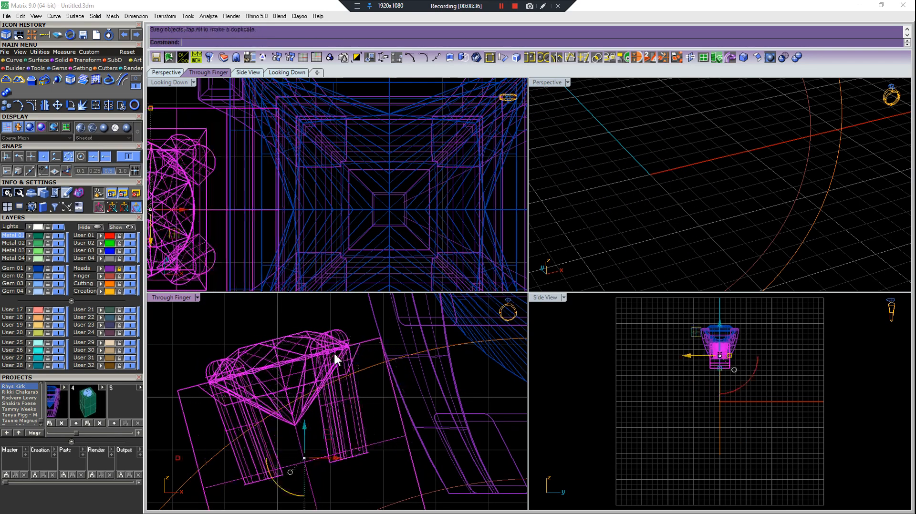
Add an editing cage to the metal block and rotate its lower control points to follow the curve of the finger rail.
scroll(333, 352, down, 7)
right_drag(328, 385, 326, 354)
click(323, 382)
key(c)
key(Return)
key(Return)
key(Return)
drag(215, 403, 532, 468)
key(r)
click(339, 376)
click(208, 351)
click(233, 402)
Nudge the row of cage points above the block's base slightly towards the princess-cut head.
scroll(340, 376, up, 4)
right_drag(358, 377, 352, 400)
drag(206, 397, 459, 443)
drag(402, 422, 402, 423)
drag(327, 389, 335, 385)
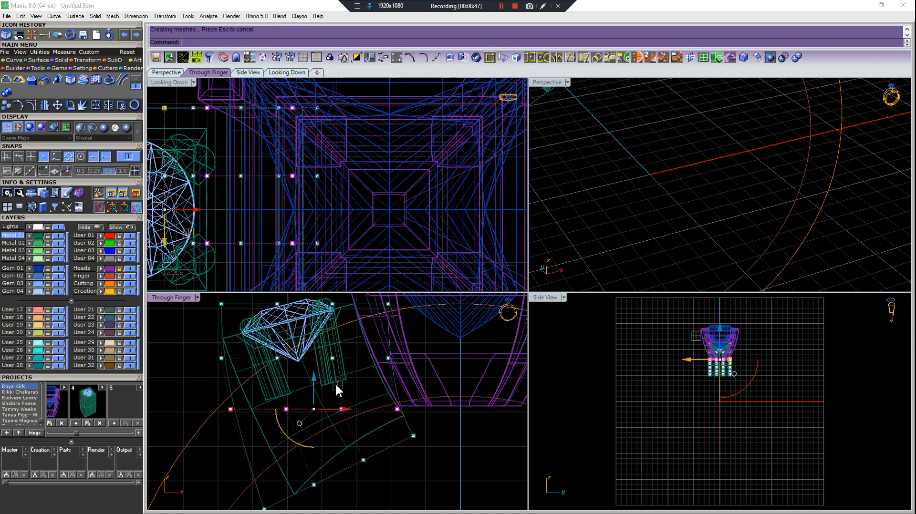
scroll(335, 385, down, 8)
scroll(335, 386, up, 2)
scroll(330, 390, up, 5)
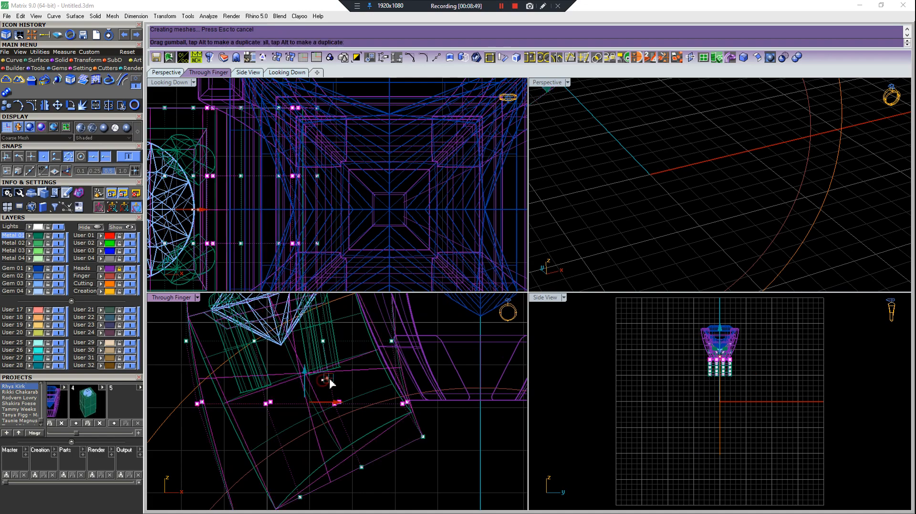
scroll(327, 377, down, 6)
key(Escape)
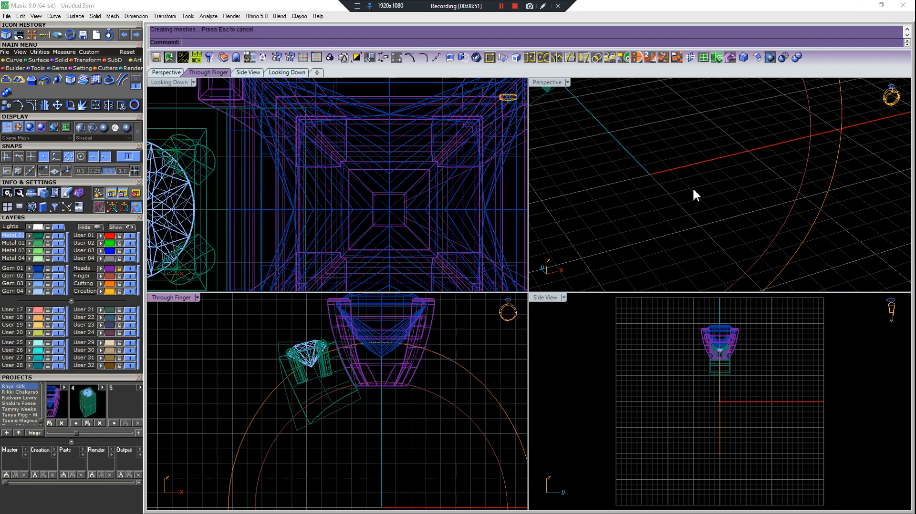
Examine the reshaped block beside the princess-cut head from several angles.
scroll(692, 191, down, 6)
scroll(692, 202, up, 5)
right_drag(691, 202, 744, 200)
right_drag(690, 223, 747, 189)
click(747, 189)
scroll(709, 374, up, 5)
key(F10)
key(Escape)
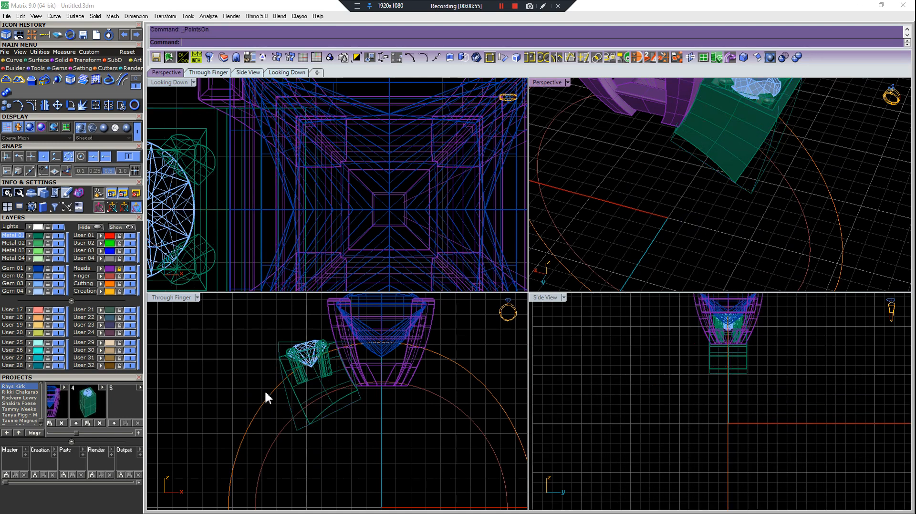
Narrow the block's lower part by scaling its lower cage points inwards about the ring's centre in the side view.
click(297, 408)
drag(225, 388, 453, 455)
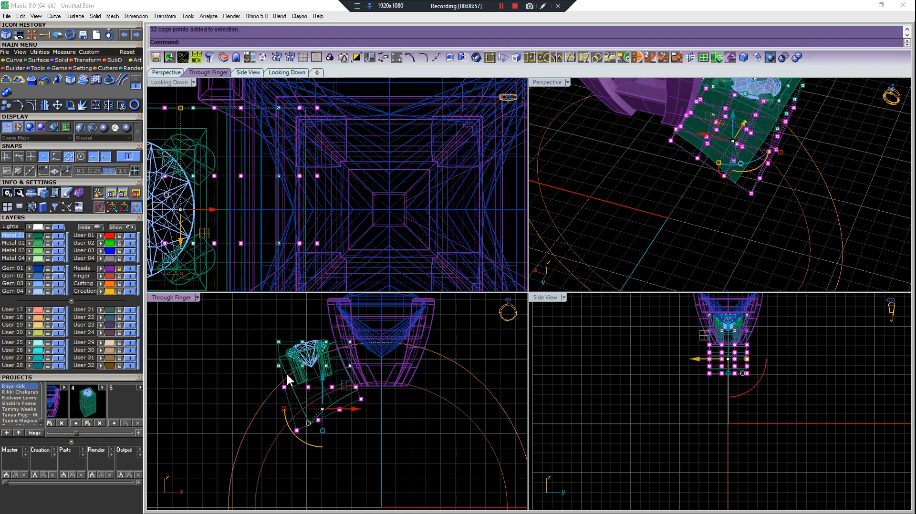
scroll(745, 359, up, 5)
scroll(742, 413, down, 5)
key(space)
click(727, 457)
click(840, 458)
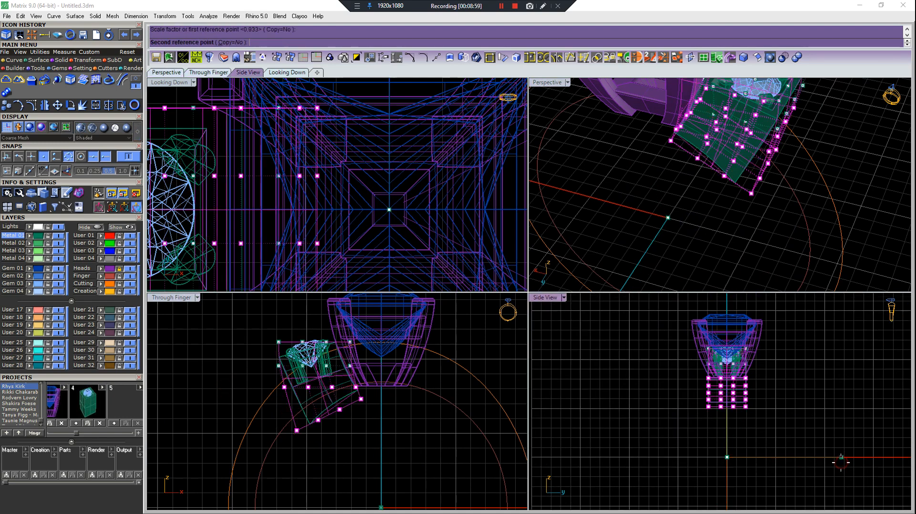
click(821, 455)
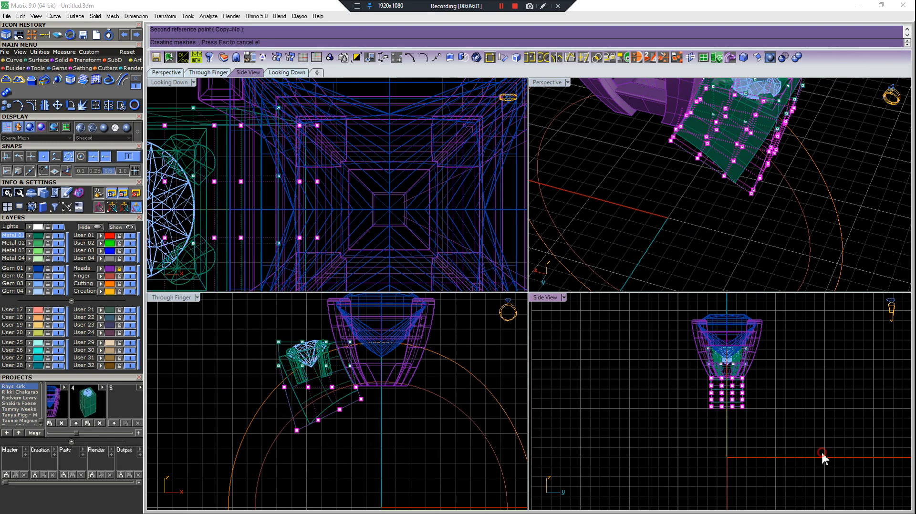
Deselect the upper row of the chosen cage points and scale the remaining lower points further inwards in the side view.
scroll(331, 408, up, 3)
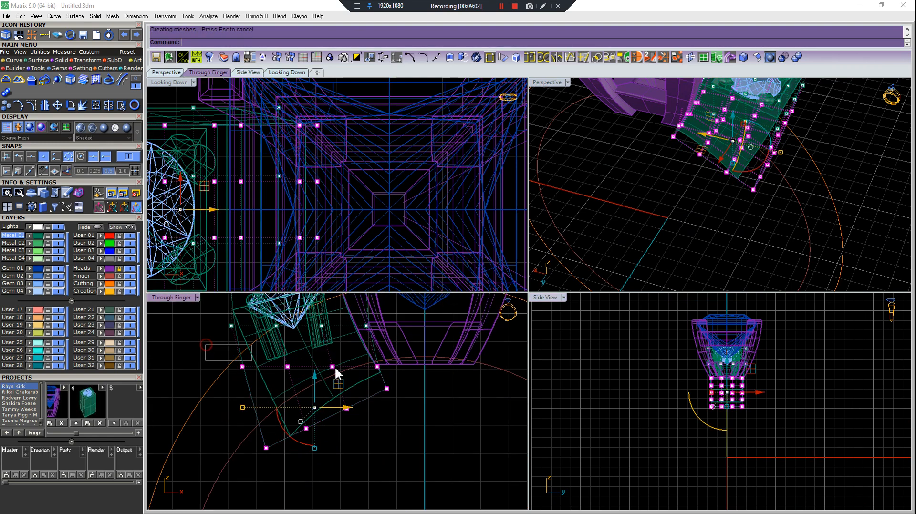
ctrl+drag(392, 375, 392, 375)
scroll(719, 420, up, 4)
right_click(829, 456)
right_drag(835, 456, 764, 434)
click(659, 456)
click(871, 457)
click(821, 456)
right_drag(776, 200, 763, 157)
Try to widen the block next to the head by scaling the lower cage points nearest the head.
click(379, 390)
drag(378, 389, 368, 374)
scroll(334, 377, up, 2)
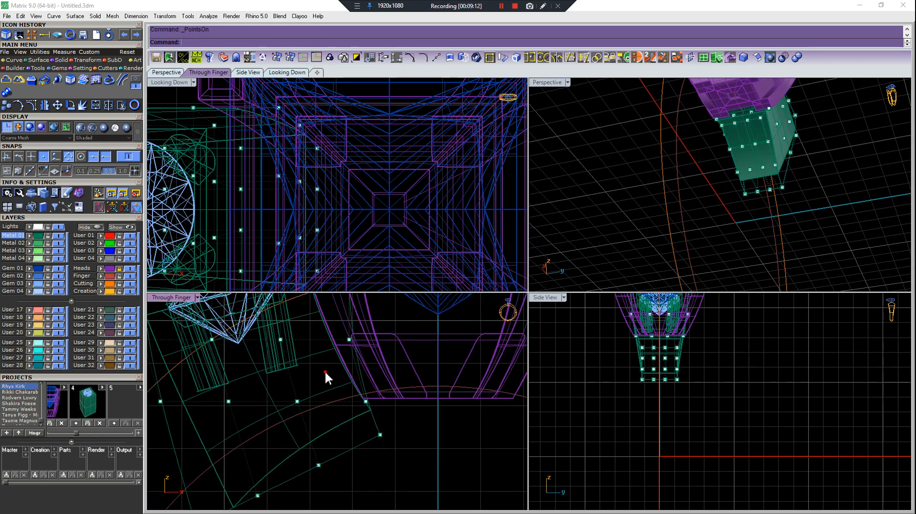
click(389, 210)
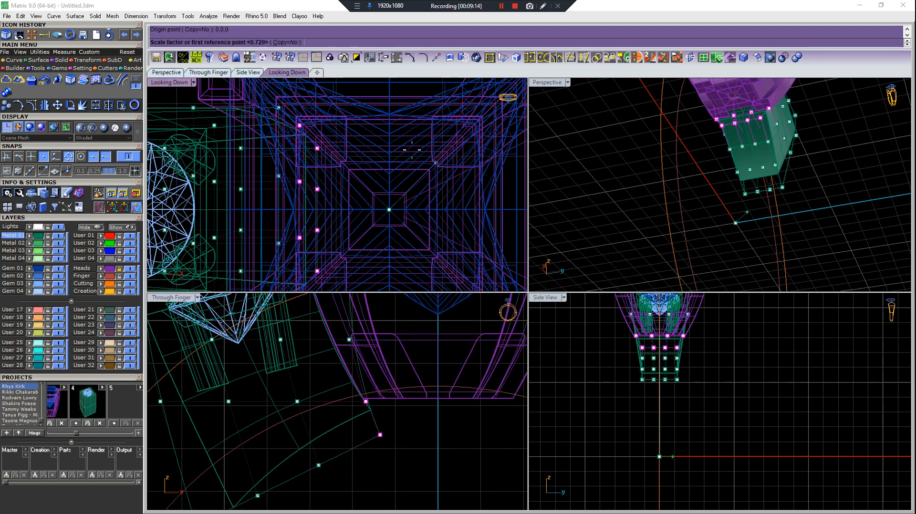
click(389, 150)
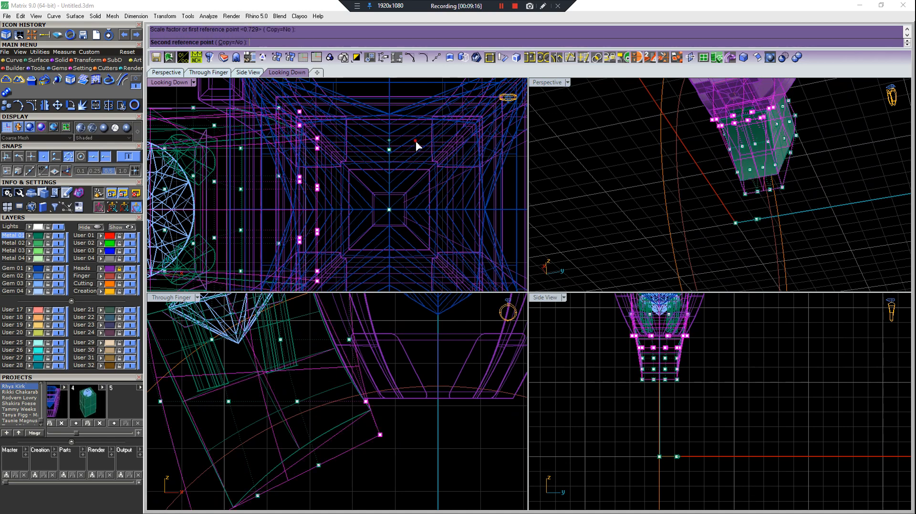
click(420, 143)
scroll(772, 118, up, 5)
right_drag(715, 137, 782, 157)
key(ctrl+z)
Delete the block's editing cage and save the full assembly to project slot 5.
key(Delete)
scroll(723, 225, down, 5)
key(ctrl+a)
click(113, 424)
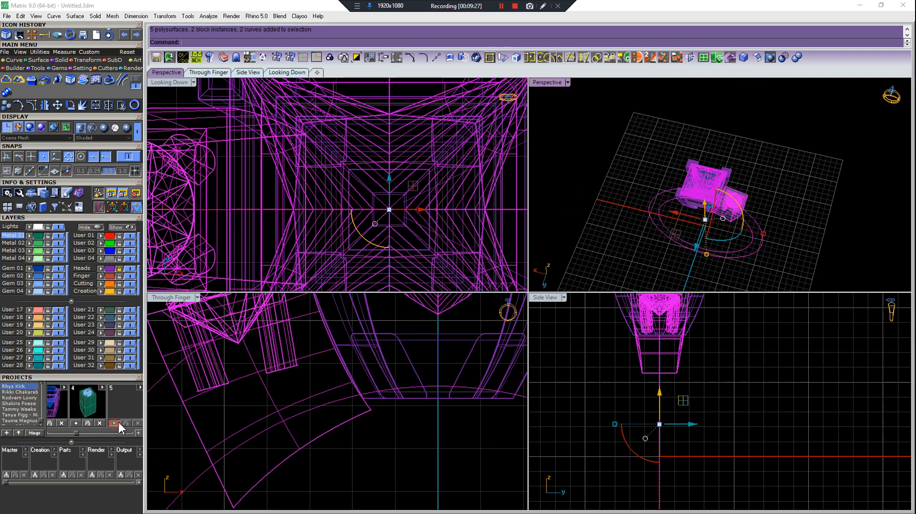
click(644, 158)
Mirror the block with its round diamond and prongs across the ring's vertical centreline.
scroll(333, 317, down, 7)
right_drag(273, 343, 284, 385)
scroll(319, 329, up, 5)
drag(320, 329, 227, 356)
scroll(226, 356, down, 10)
key(m)
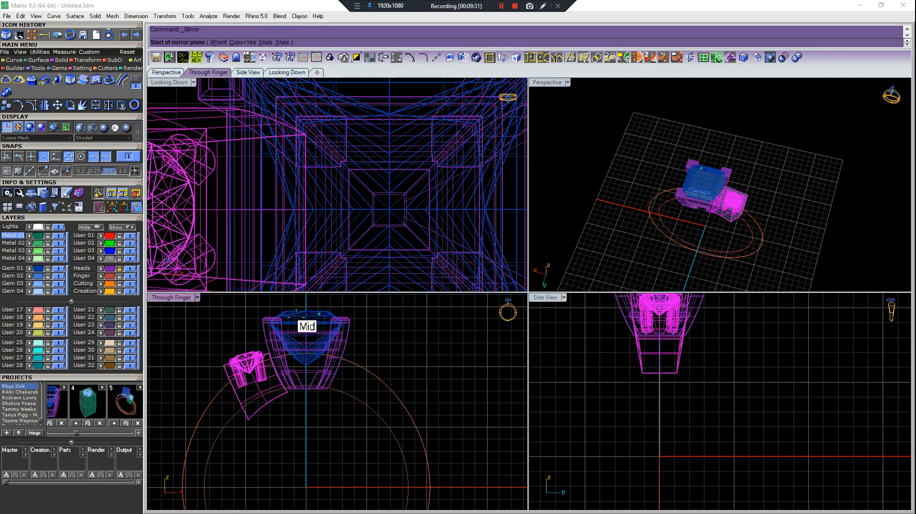
click(304, 322)
click(296, 318)
scroll(705, 208, up, 6)
right_drag(756, 256, 691, 210)
Raise the upper control points of the outer ring curve slightly so it meets the tops of the side blocks.
click(219, 399)
key(F10)
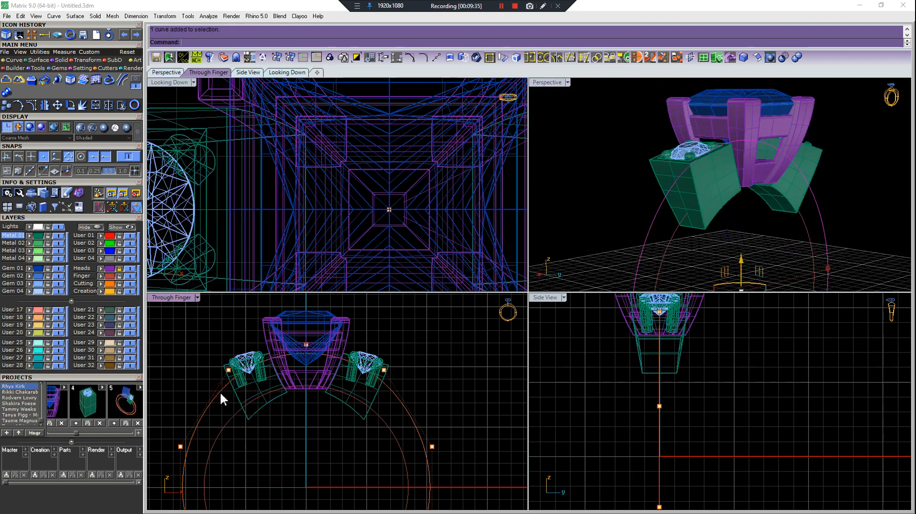
right_drag(221, 396, 217, 349)
scroll(217, 353, down, 4)
click(299, 368)
scroll(270, 377, up, 3)
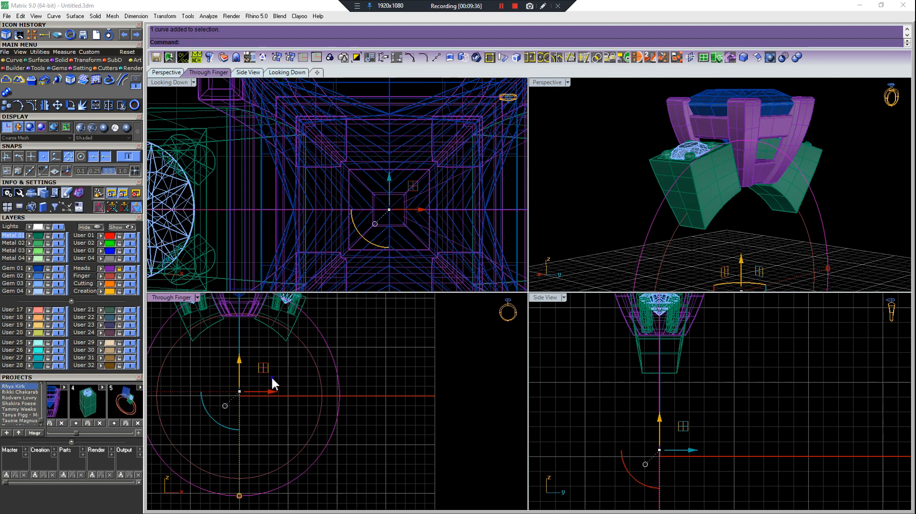
right_drag(380, 355, 385, 406)
key(F10)
drag(229, 327, 262, 356)
scroll(295, 347, up, 1)
shift+drag(415, 364, 415, 366)
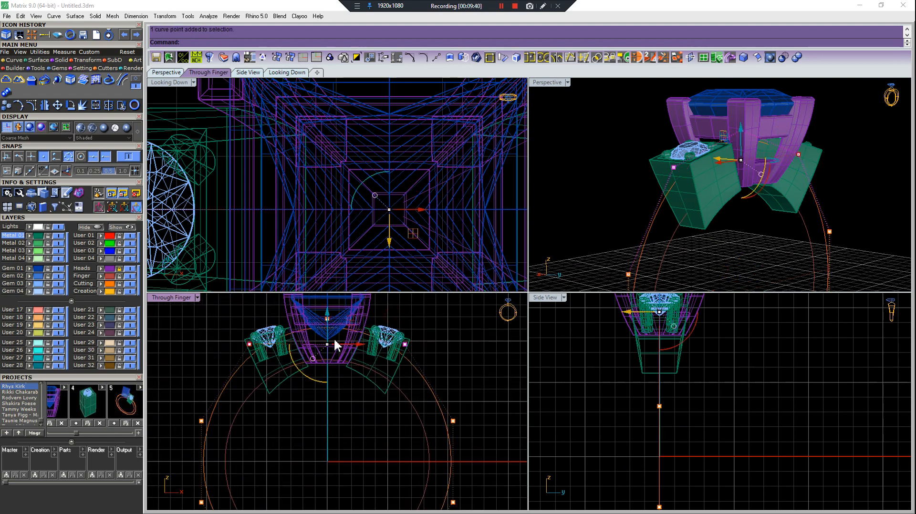
right_drag(333, 318, 328, 346)
drag(322, 347, 324, 341)
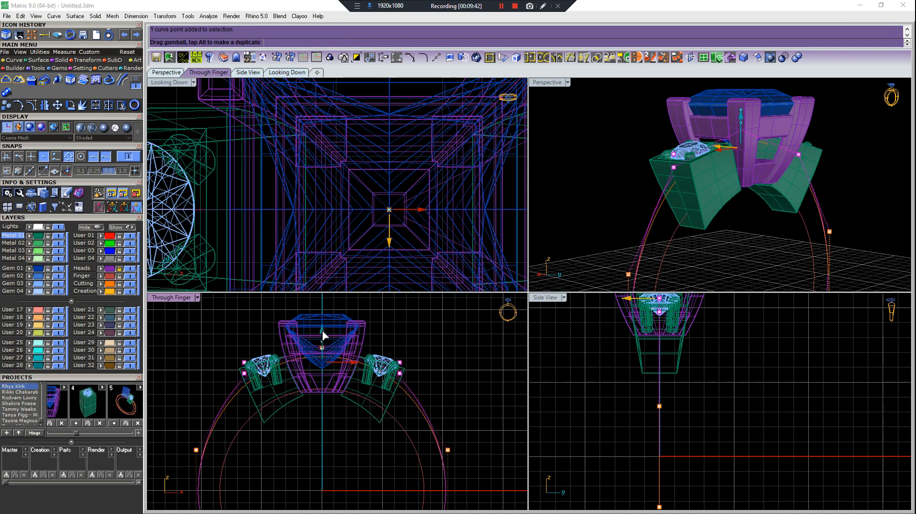
key(Escape)
scroll(329, 353, down, 4)
scroll(353, 360, up, 3)
Save the mirrored assembly and adjusted ring curves to project slot 6.
right_drag(819, 215, 719, 173)
key(ctrl+a)
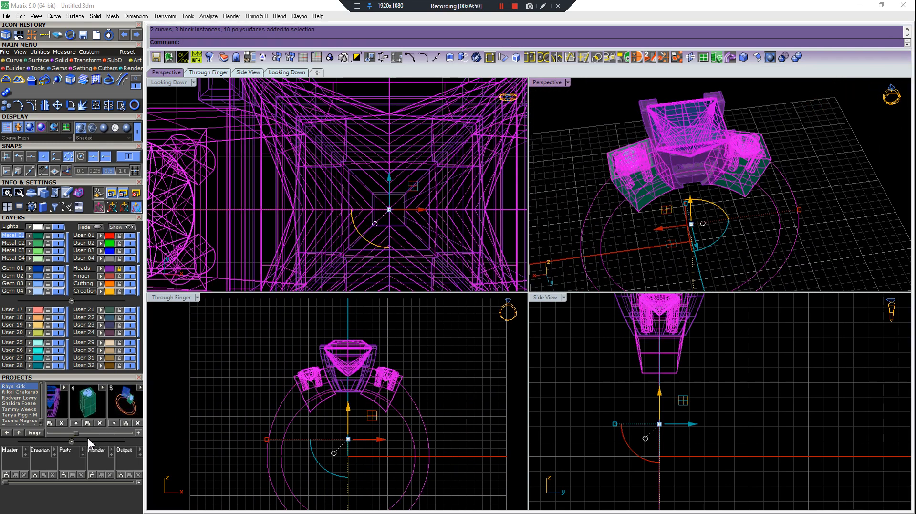
drag(85, 433, 97, 433)
click(77, 423)
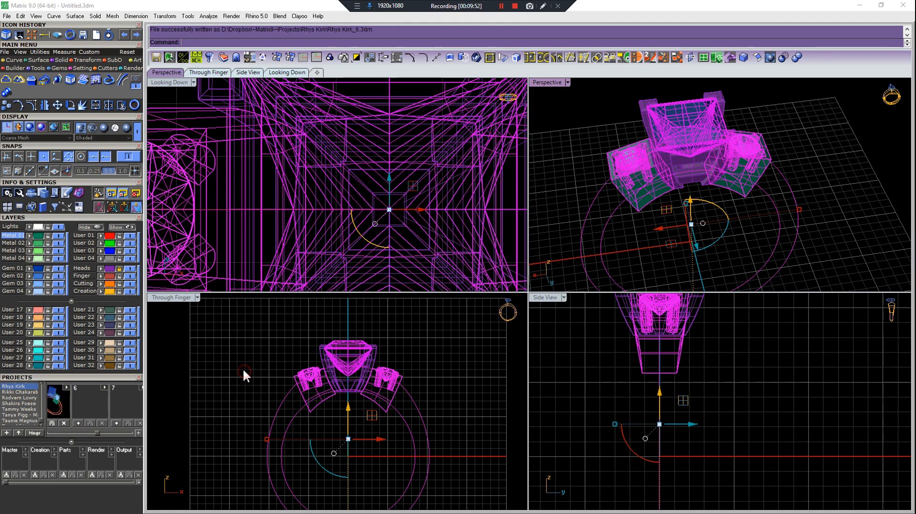
click(262, 370)
Make Metal 03 the current layer and try extruding the two ring curves equally to both sides.
drag(463, 427, 400, 415)
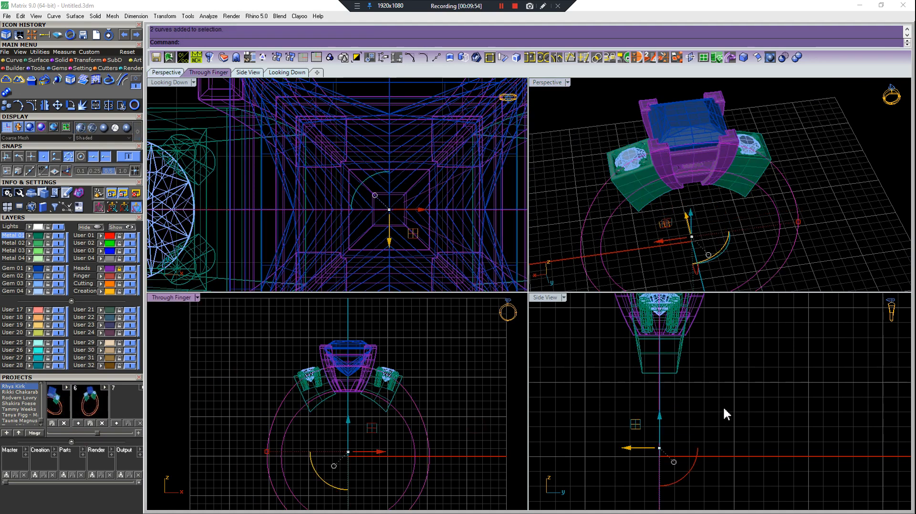
key(Return)
scroll(697, 381, up, 6)
text(b)
key(Return)
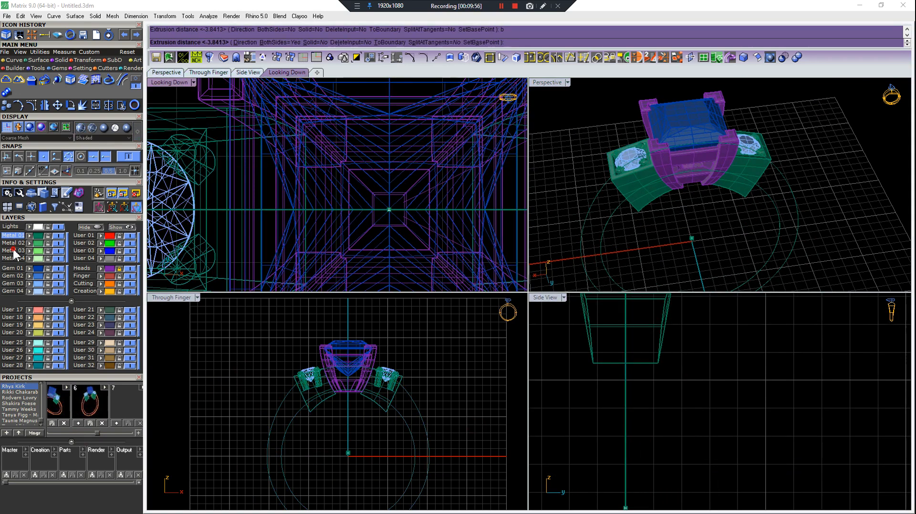
click(13, 250)
click(656, 374)
key(ctrl+z)
Extrude the two ring curves to both sides as a solid band, about as wide as the side blocks' base.
drag(744, 229, 743, 229)
key(Return)
click(309, 42)
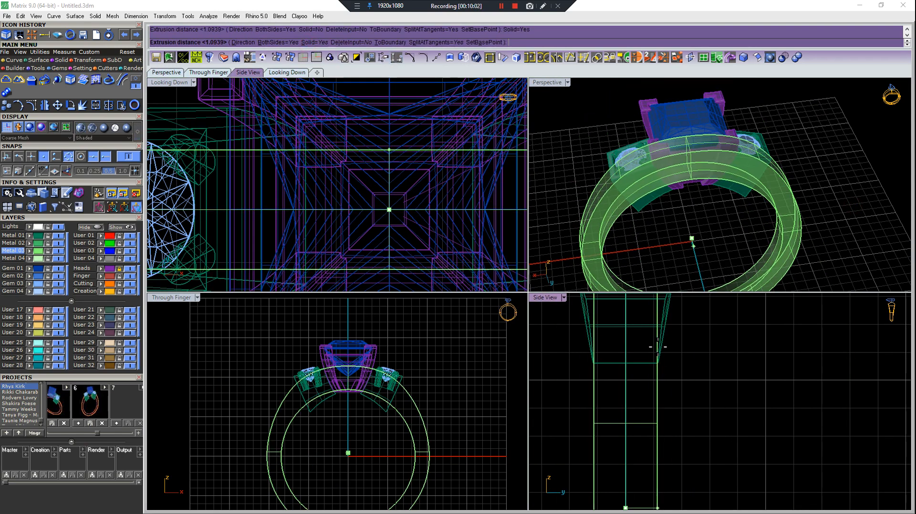
click(655, 348)
right_drag(742, 210, 736, 176)
scroll(359, 385, up, 4)
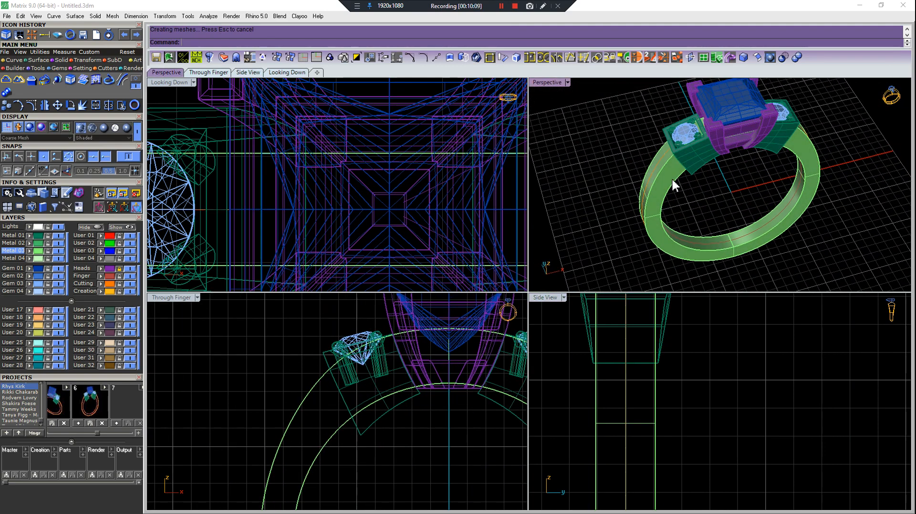
Save the ring to project slot 7 and subtract the two side blocks from the band, keeping the blocks.
scroll(773, 147, down, 3)
key(ctrl+a)
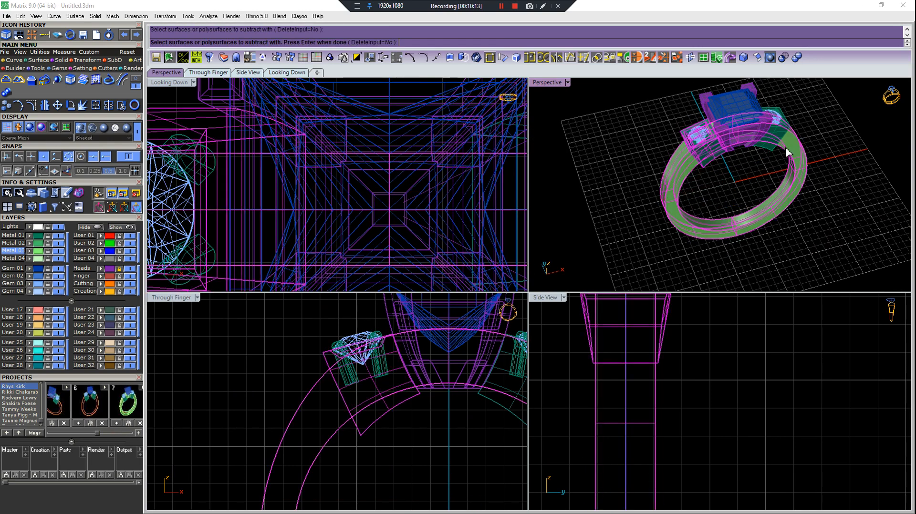
right_click(775, 140)
right_drag(775, 140, 742, 152)
scroll(448, 383, up, 6)
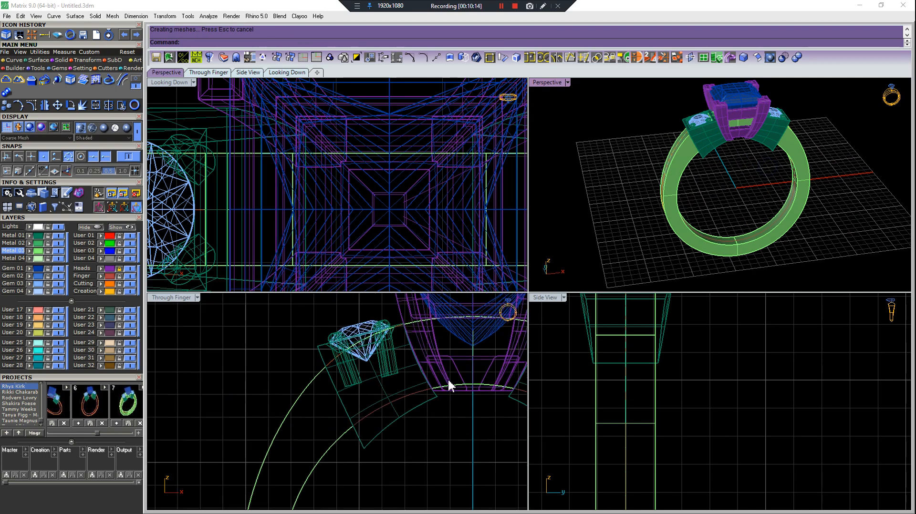
Delete the leftover piece of band between the side blocks under the princess-cut head.
right_drag(477, 361, 420, 364)
scroll(406, 379, down, 2)
click(405, 392)
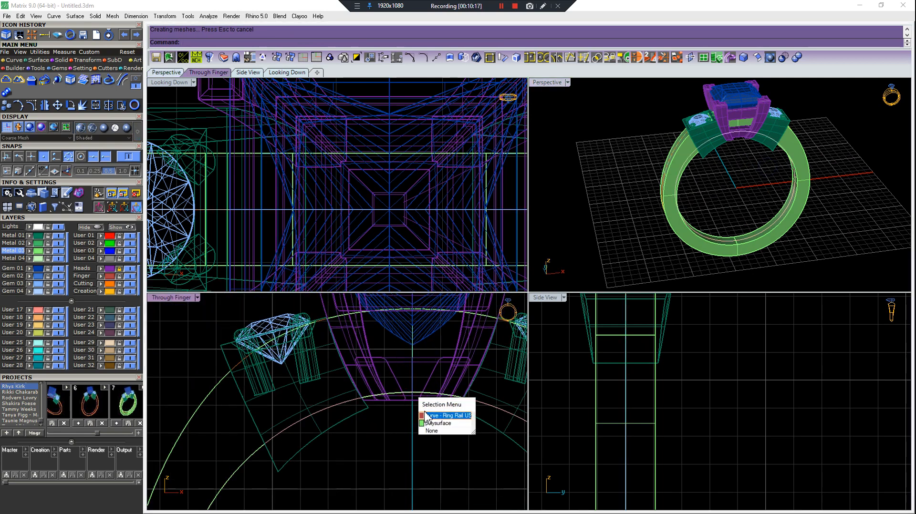
click(426, 424)
key(Delete)
Hide the Metal 01 layer, delete the leftover band fragment under the round diamond, and show the layer again.
scroll(422, 406, down, 6)
right_drag(776, 166, 711, 156)
click(711, 156)
scroll(744, 113, up, 6)
key(Escape)
click(58, 235)
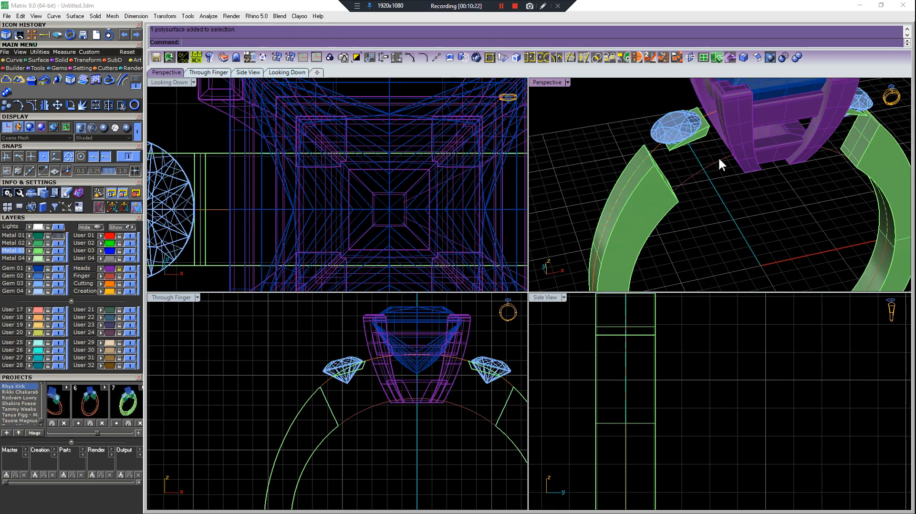
key(Delete)
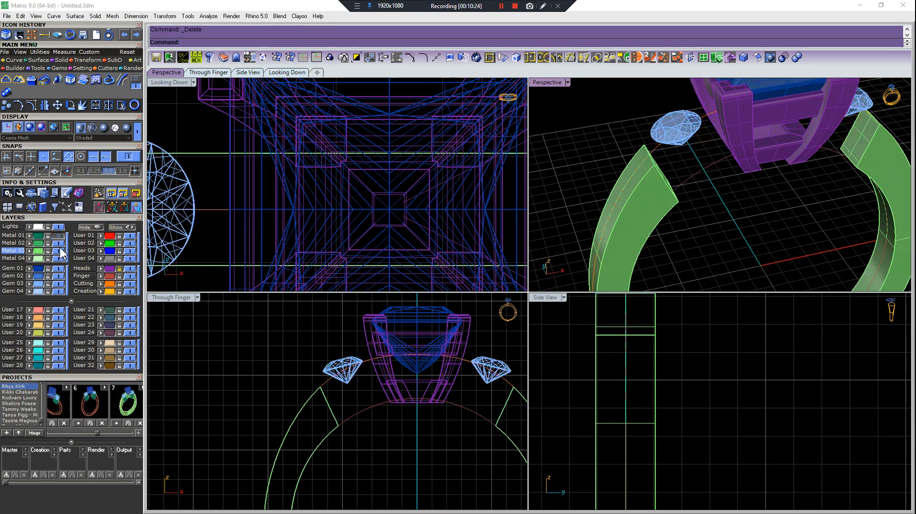
click(59, 236)
Select both side blocks and trim their undersides to the finger rail.
click(700, 179)
scroll(823, 176, down, 3)
shift+click(804, 173)
click(638, 57)
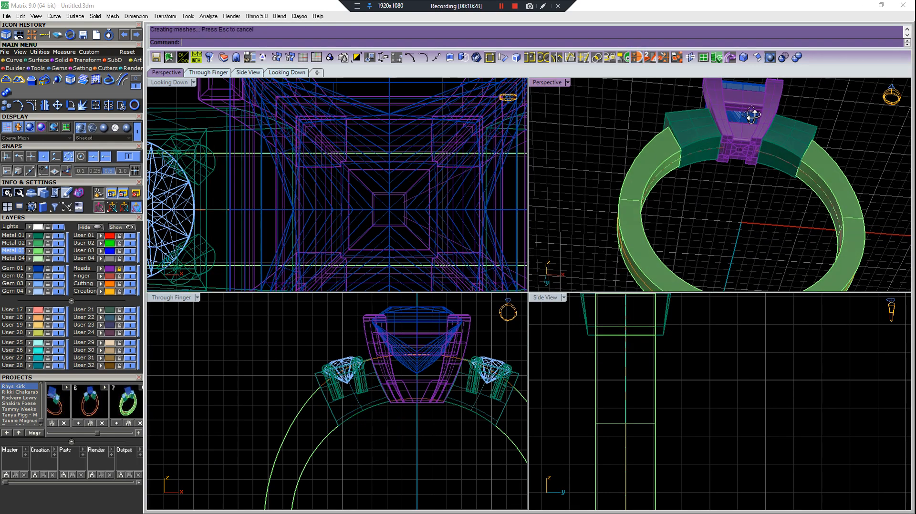
right_drag(805, 133, 787, 196)
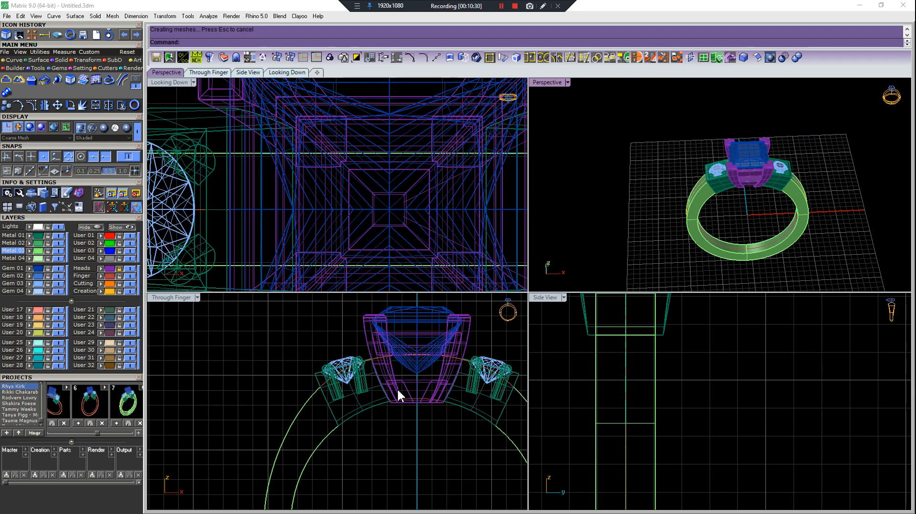
Hide the Gem 01 layer so the princess-cut stone no longer covers its head.
scroll(451, 388, up, 5)
scroll(437, 402, down, 5)
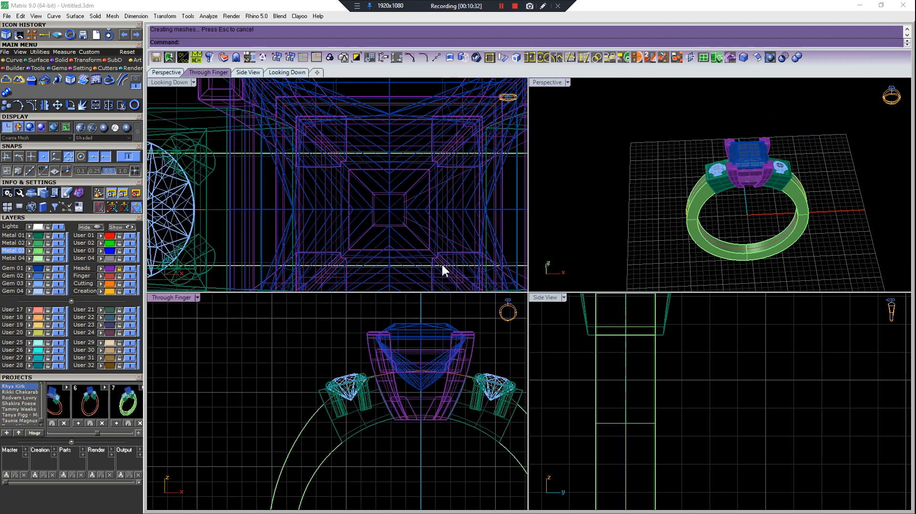
click(60, 268)
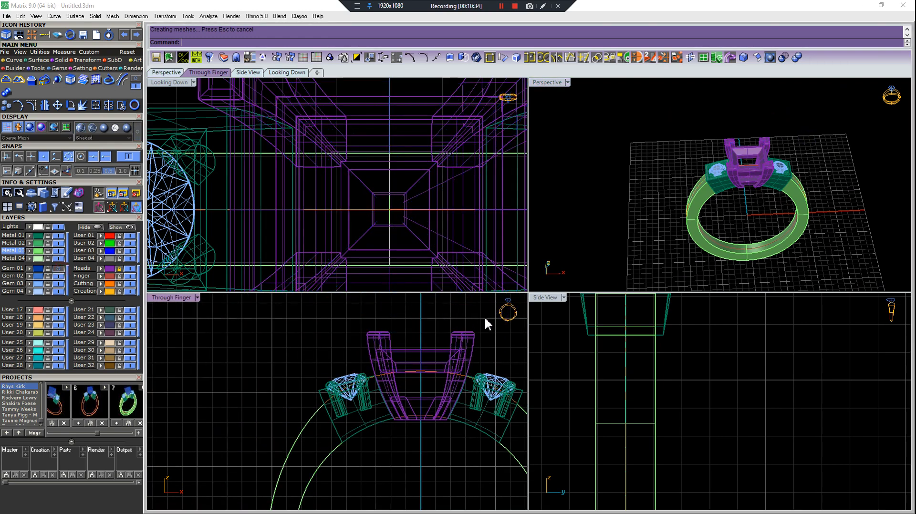
Try to pull the whole princess-cut head, prongs and both gallery rails, to the finger rail, and undo it.
drag(481, 317, 348, 356)
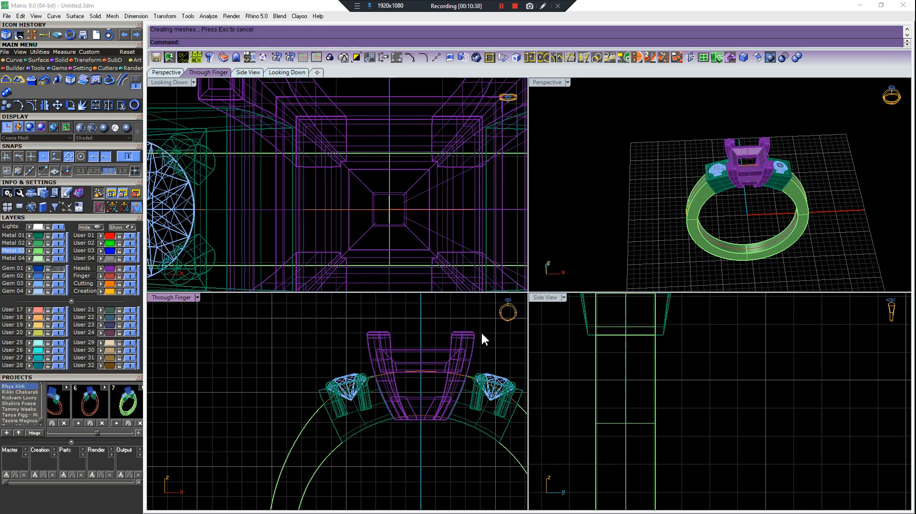
click(446, 410)
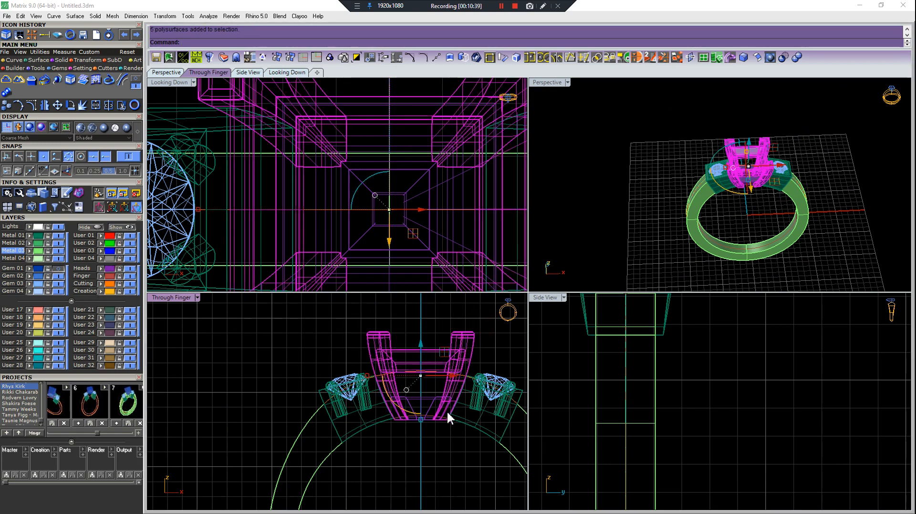
click(85, 68)
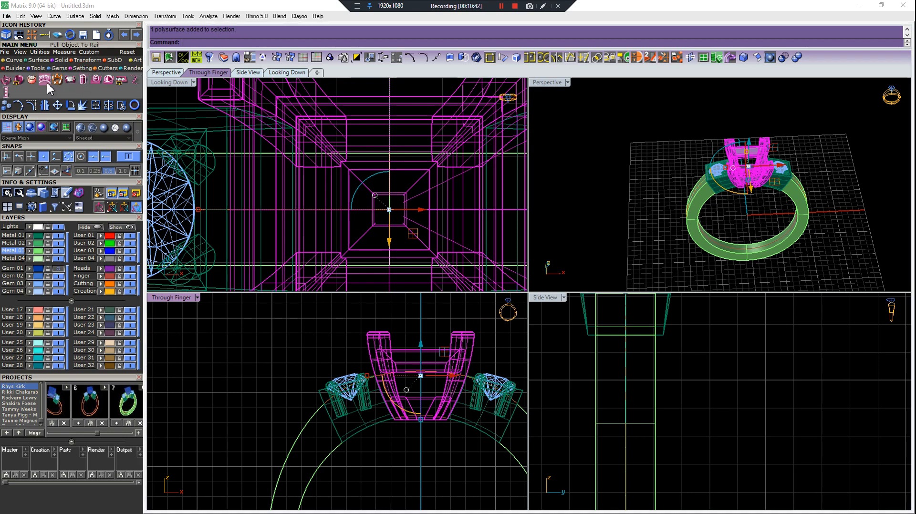
click(46, 83)
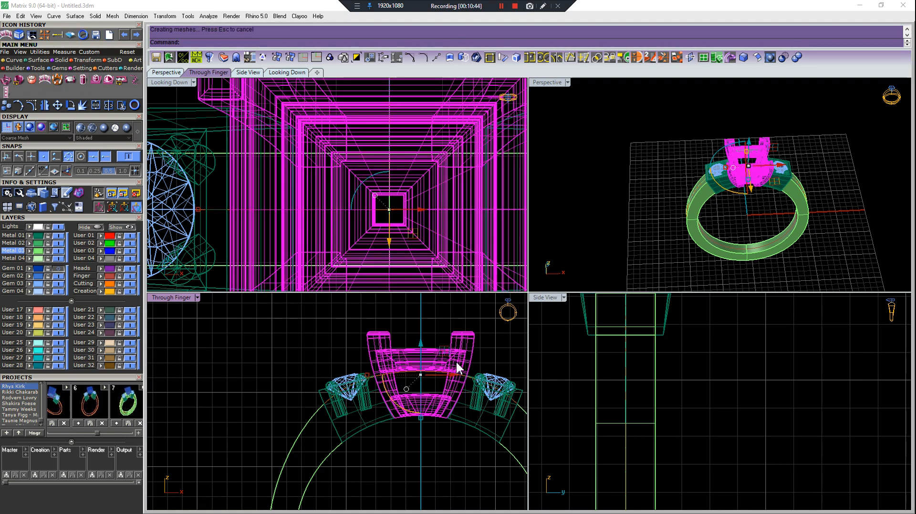
click(614, 151)
scroll(717, 193, up, 6)
right_drag(779, 171, 722, 204)
scroll(735, 161, up, 6)
scroll(741, 184, down, 4)
scroll(443, 356, up, 4)
click(430, 377)
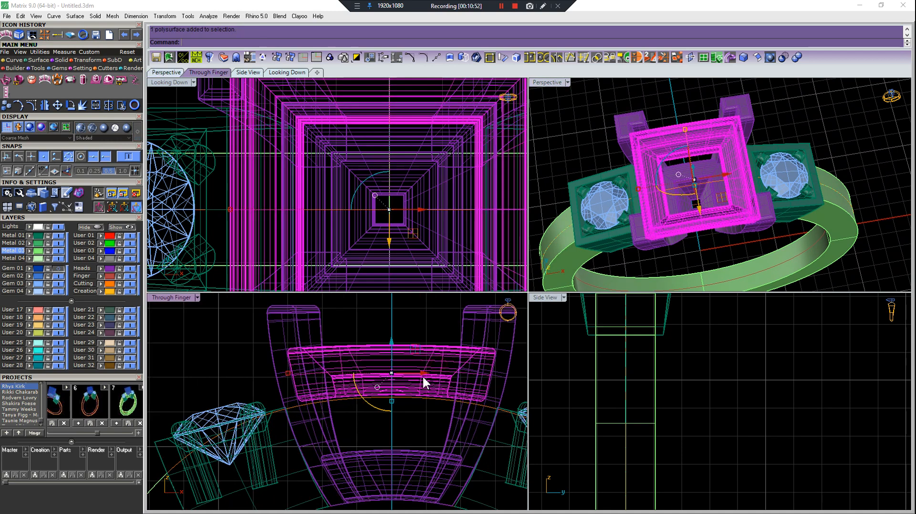
key(ctrl+z)
Select the head's four prongs and only its lower gallery rail, and pull them to the finger rail.
scroll(383, 388, down, 4)
drag(492, 324, 306, 348)
shift+click(399, 414)
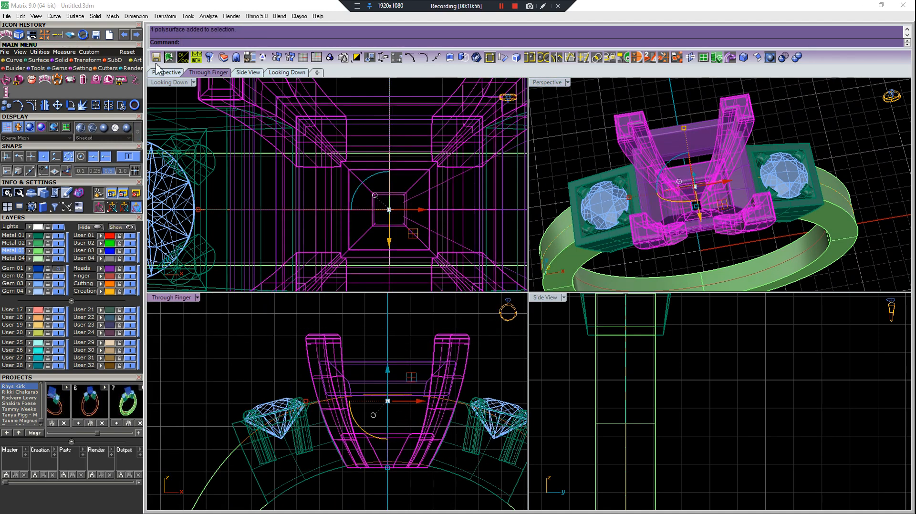
click(43, 78)
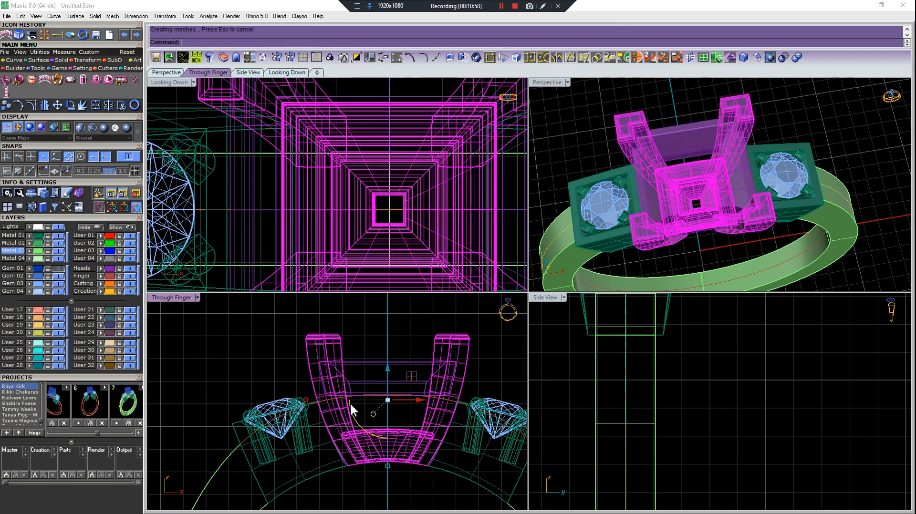
key(Escape)
Start an edge fillet with radius 0.1 on one side block, picking its top edges and an outer upright edge.
right_drag(682, 223, 692, 172)
click(742, 58)
scroll(690, 198, up, 5)
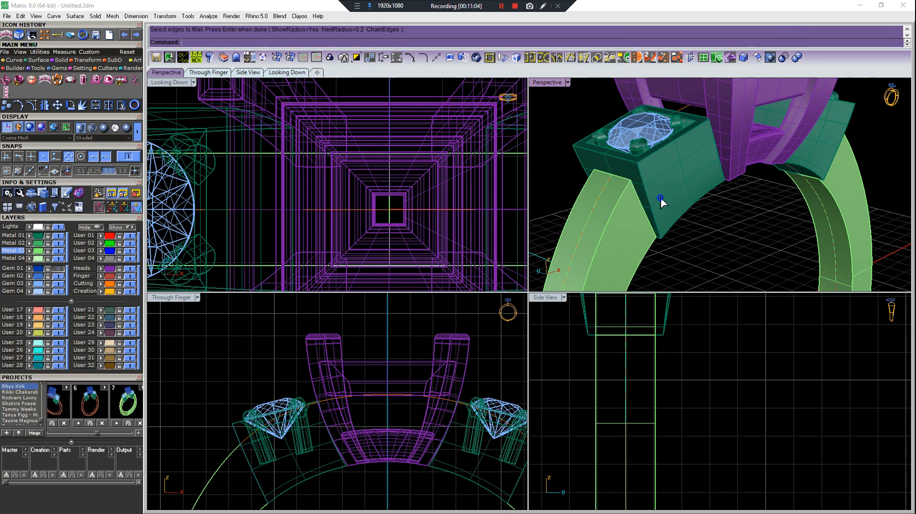
text(.1)
key(Return)
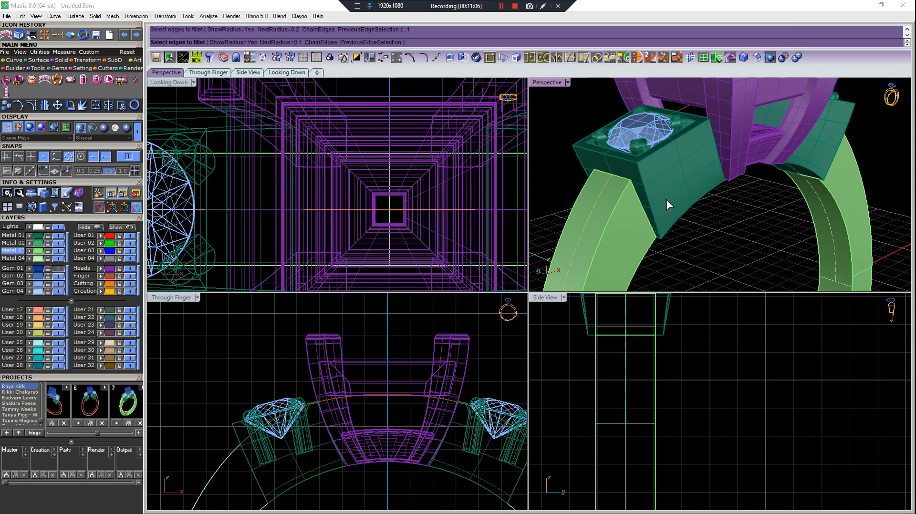
click(652, 200)
click(613, 155)
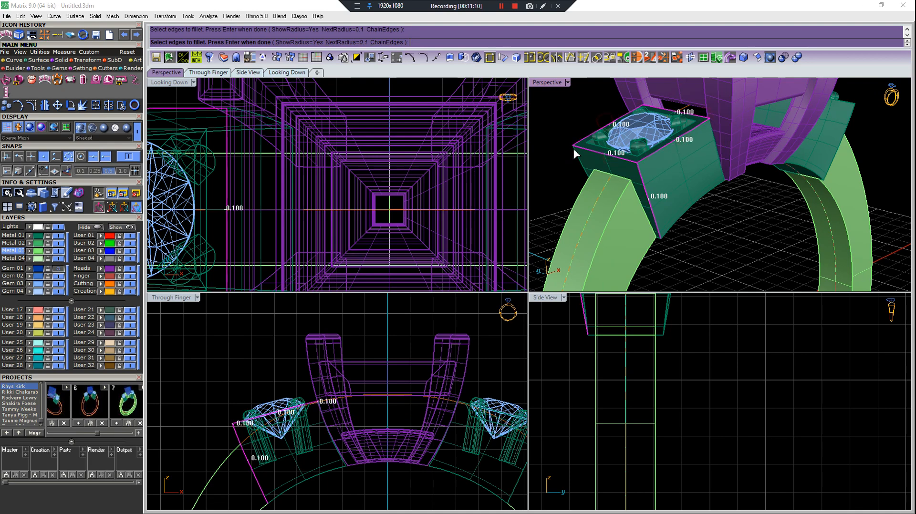
Add the same side block's remaining upright edges and its curved lower edges to the 0.1 fillet selection.
right_drag(581, 164, 708, 162)
scroll(710, 157, up, 4)
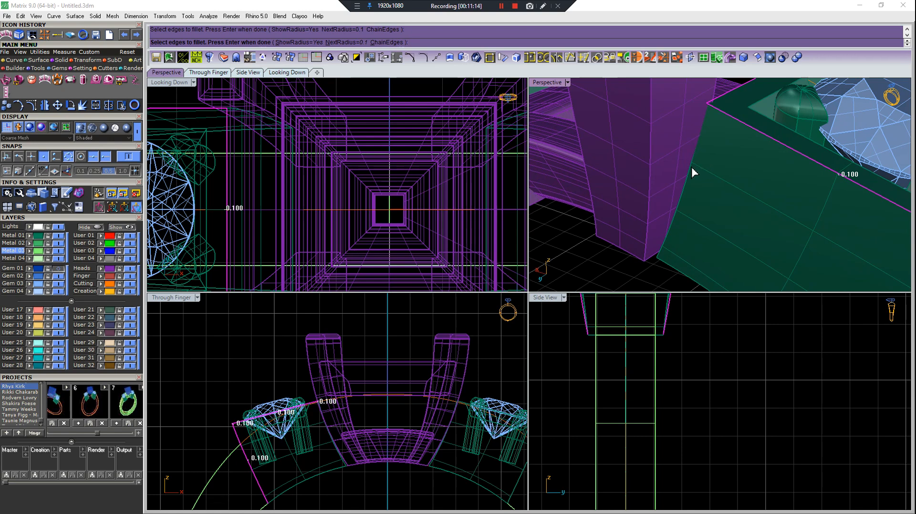
scroll(692, 168, down, 3)
click(684, 184)
right_drag(685, 187, 707, 193)
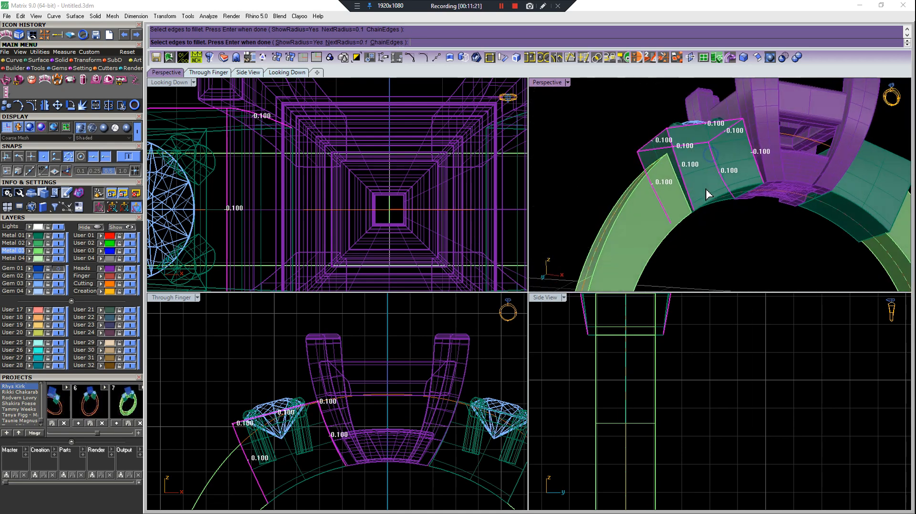
scroll(706, 193, up, 6)
right_drag(640, 208, 780, 206)
scroll(707, 206, down, 6)
scroll(667, 208, up, 4)
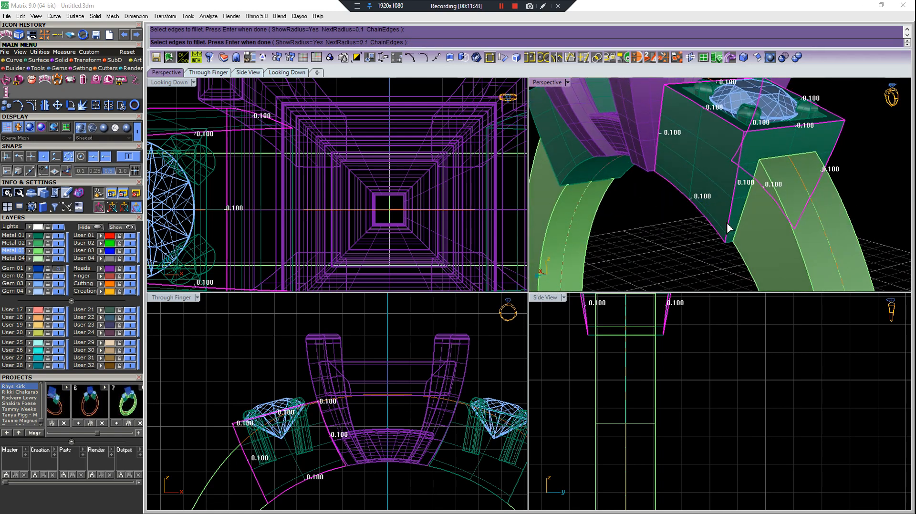
scroll(722, 244, up, 4)
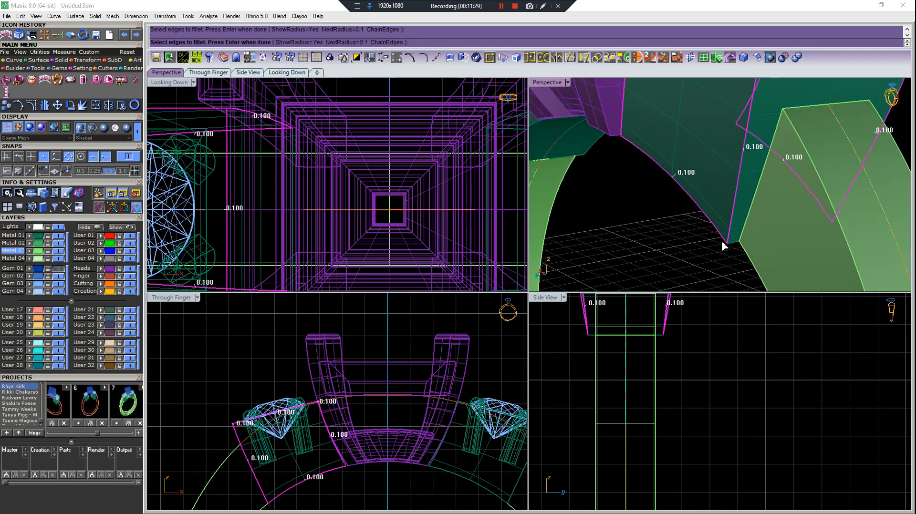
Adjust two fillet handles at the ends of the block's lower edge to radii of about 0.326 and 0.36, and apply the fillet.
right_click(668, 182)
right_drag(731, 233, 682, 195)
scroll(682, 194, up, 3)
click(689, 177)
scroll(700, 174, down, 3)
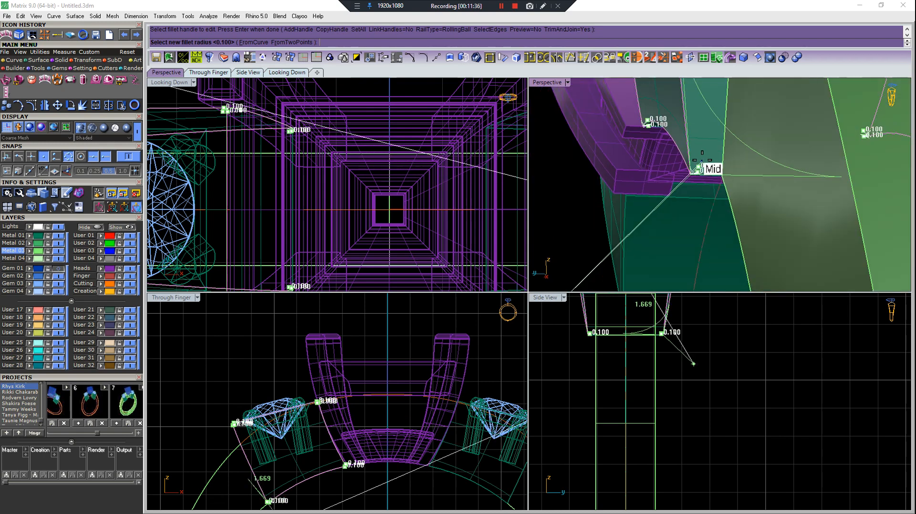
scroll(699, 174, up, 2)
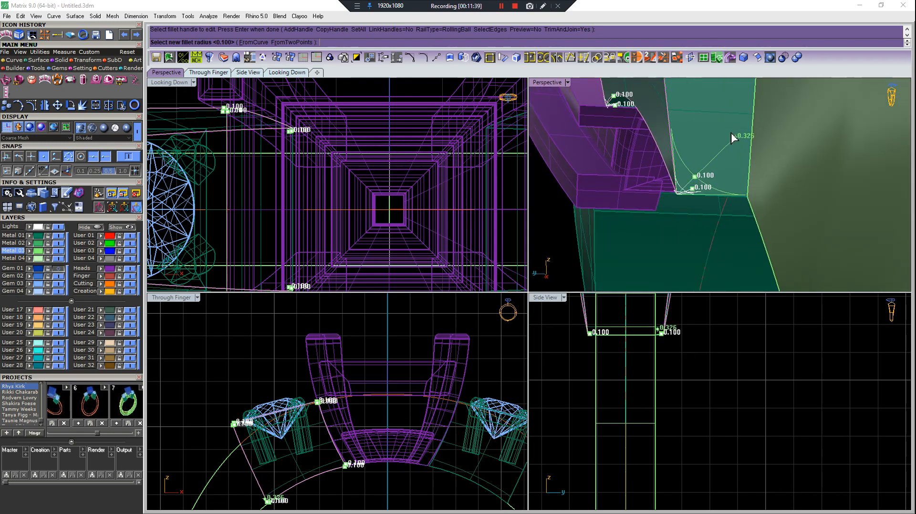
click(730, 133)
mouse_move(625, 135)
shift+right_down()
mouse_move(690, 176)
mouse_move(629, 138)
shift+right_up()
click(579, 98)
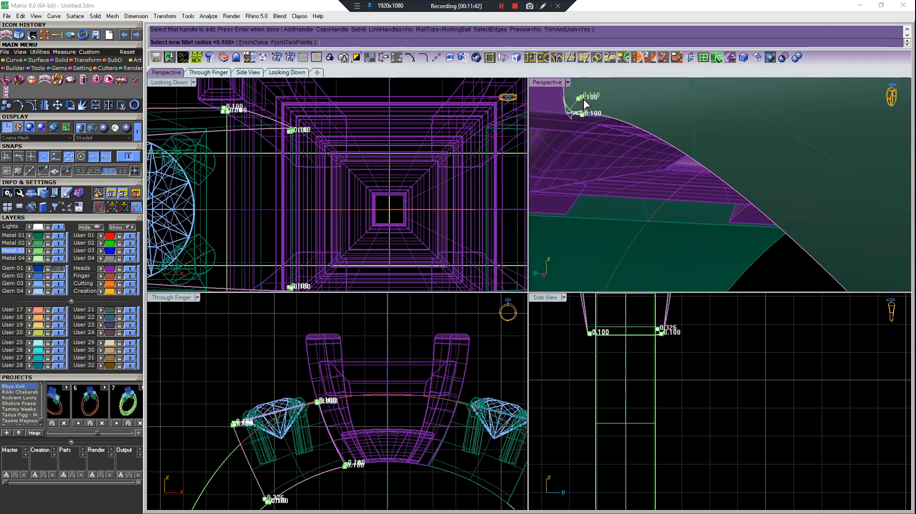
text(.36)
key(Return)
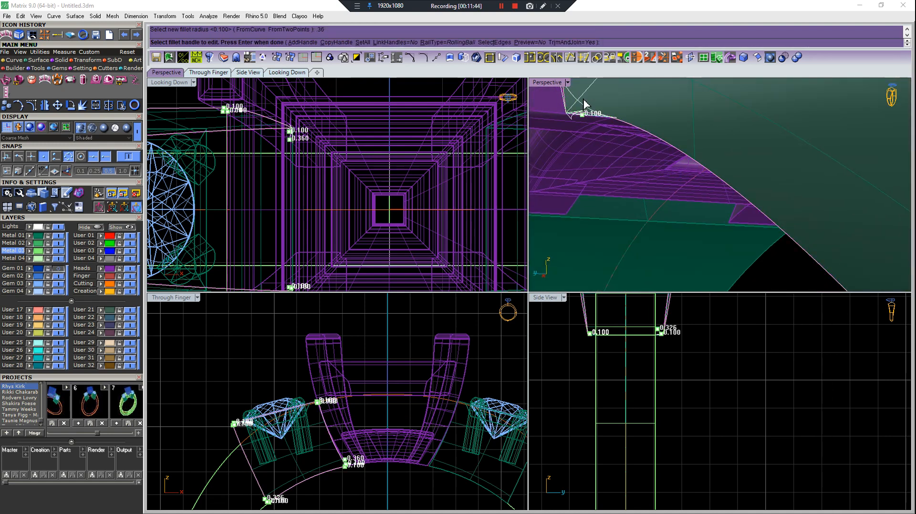
mouse_move(724, 179)
right_down()
mouse_move(648, 179)
mouse_move(776, 136)
mouse_move(746, 182)
mouse_move(659, 180)
mouse_move(735, 174)
right_up()
key(Return)
scroll(736, 175, down, 4)
click(738, 177)
scroll(749, 179, up, 3)
key(Escape)
Draw a rectangular plane in the Through Finger view that extends past the whole upper part of the ring.
click(704, 58)
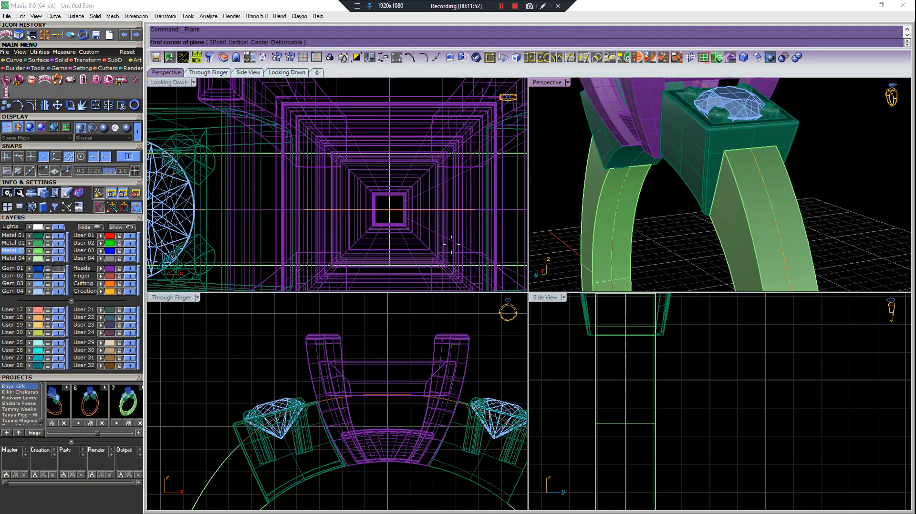
scroll(353, 374, down, 10)
click(351, 366)
click(413, 400)
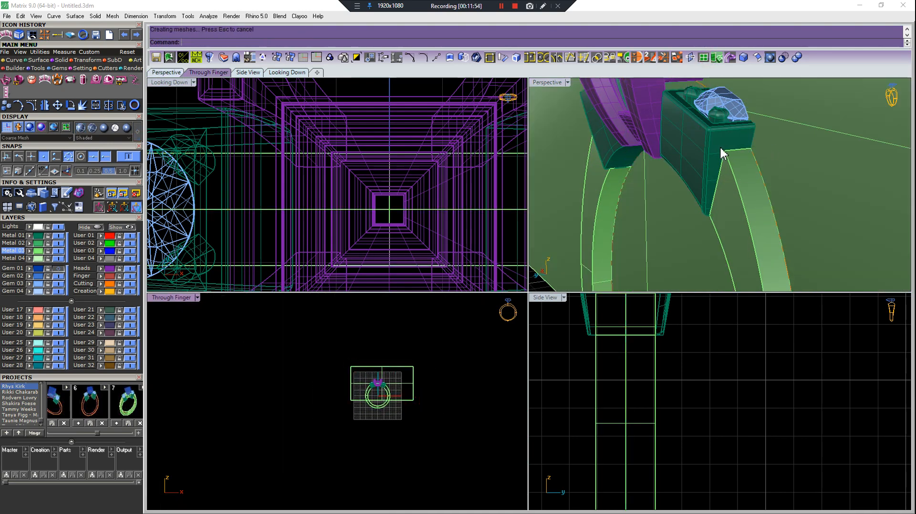
Split the filleted side block with the plane and delete one of its halves.
right_drag(719, 146, 706, 167)
click(706, 167)
key(ctrl+shift+s)
click(881, 153)
right_click(882, 153)
key(Escape)
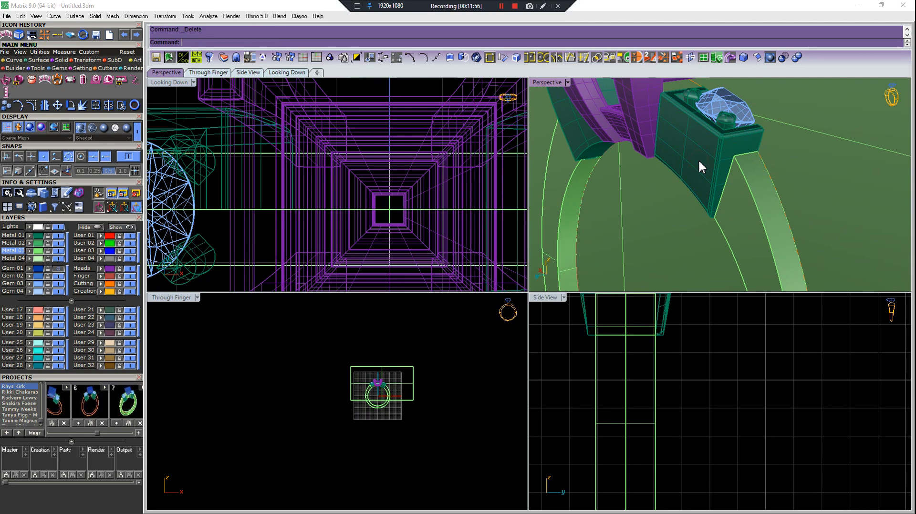
Mirror the remaining half of the side block across the band's centreline and delete the cutting plane.
scroll(698, 160, down, 5)
click(700, 160)
key(F6)
scroll(286, 157, down, 5)
click(267, 187)
scroll(730, 173, down, 5)
click(757, 161)
key(Delete)
Delete the unfilleted side block on the other side of the head together with its diamond.
scroll(768, 193, up, 5)
drag(768, 193, 757, 194)
key(Escape)
right_drag(757, 195, 626, 159)
drag(600, 148, 598, 156)
key(Delete)
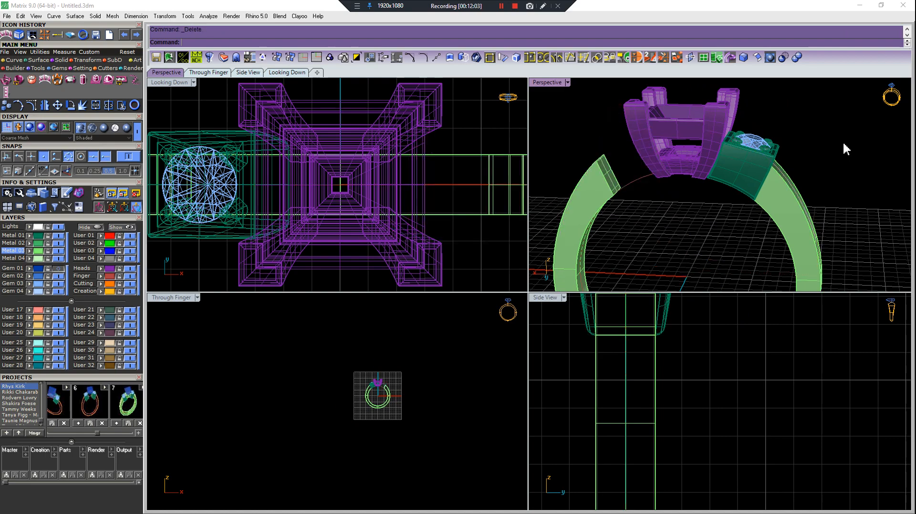
Mirror the filleted side block with its diamond and prongs to the other side of the princess-cut head.
scroll(789, 131, up, 4)
drag(716, 169, 715, 168)
scroll(716, 168, down, 4)
key(F6)
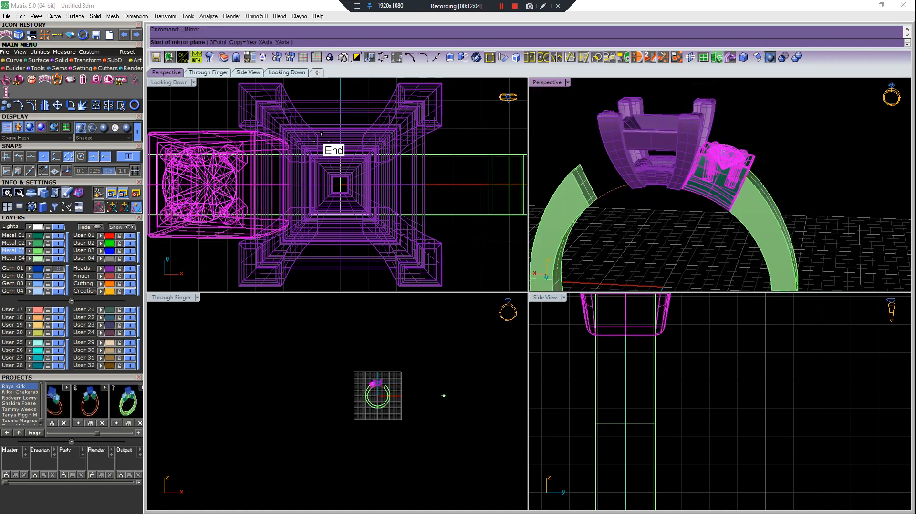
scroll(321, 141, down, 6)
click(330, 163)
click(331, 99)
key(Escape)
Select the complete ring and save it to project slot 8.
right_drag(637, 196, 699, 179)
scroll(739, 165, down, 3)
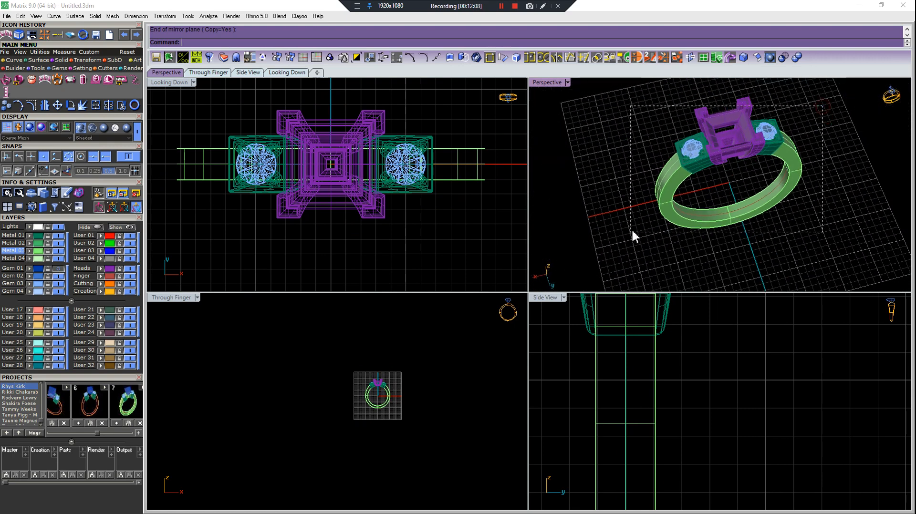
drag(630, 231, 630, 231)
click(118, 433)
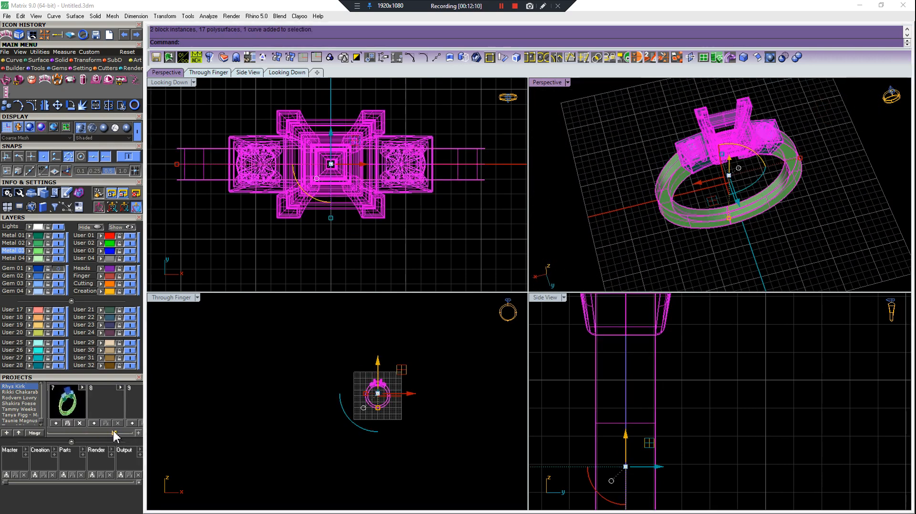
click(596, 190)
Fillet both inner edges of the band with a radius of 0.25.
scroll(778, 162, up, 4)
right_drag(802, 165, 711, 181)
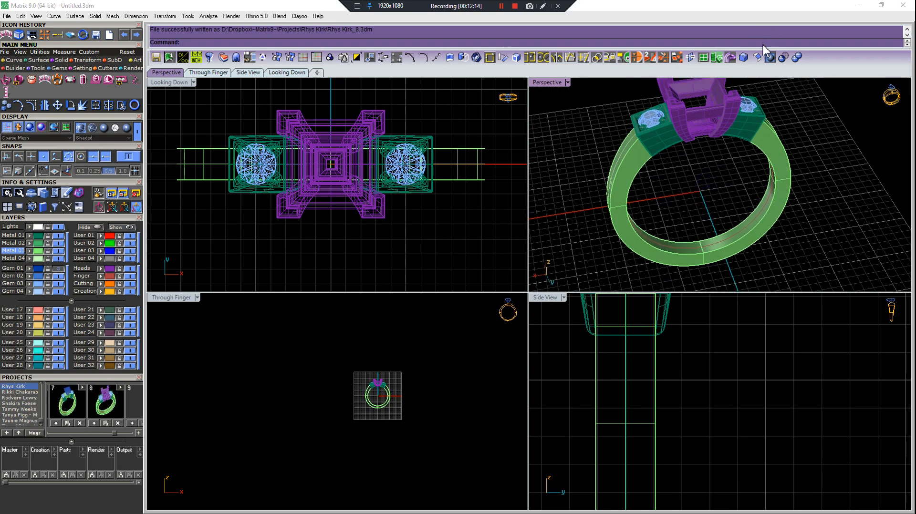
click(746, 58)
right_drag(776, 150, 773, 158)
click(770, 168)
click(731, 232)
right_click(709, 227)
text(.25)
key(Return)
click(695, 257)
click(732, 244)
click(707, 248)
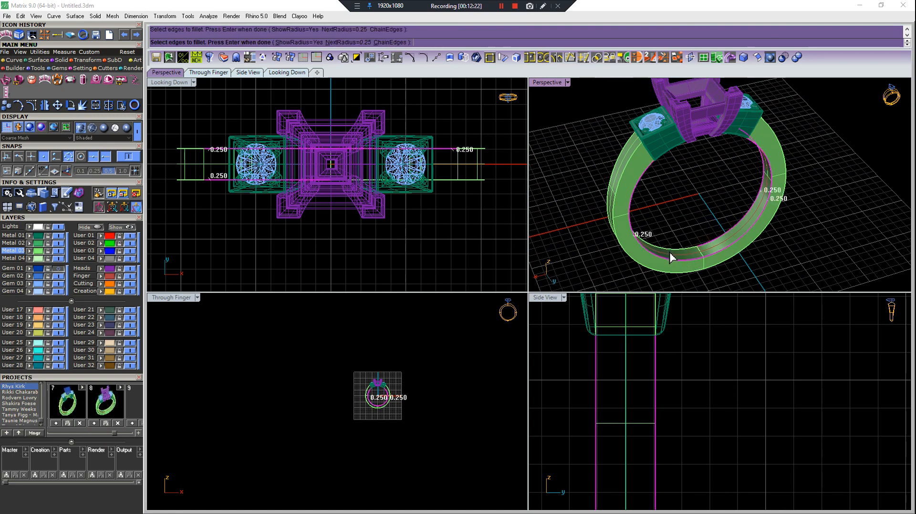
key(Return)
Fillet the band's outer edges with a radius of 0.3.
right_drag(752, 212, 727, 206)
key(Return)
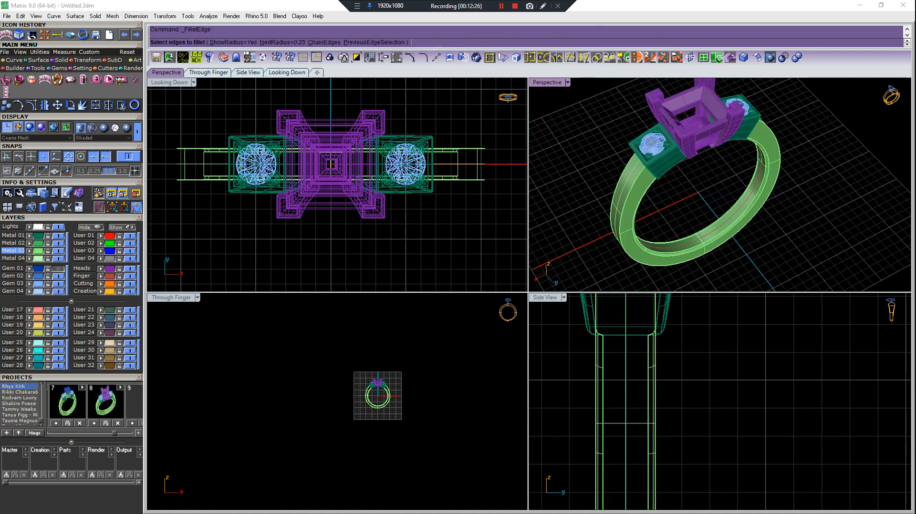
text(.3)
key(Return)
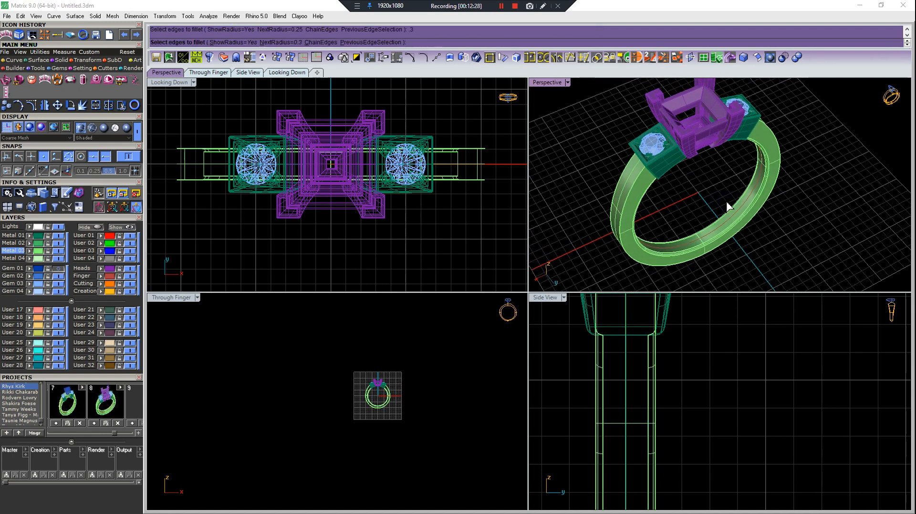
click(636, 178)
click(629, 180)
click(793, 166)
right_drag(790, 168, 746, 163)
click(786, 141)
right_click(746, 163)
Show the Gem 01 layer again, select the complete ring and save it to project slot 9.
right_drag(693, 180, 866, 117)
scroll(736, 172, down, 4)
click(58, 269)
scroll(695, 242, up, 4)
drag(676, 250, 663, 252)
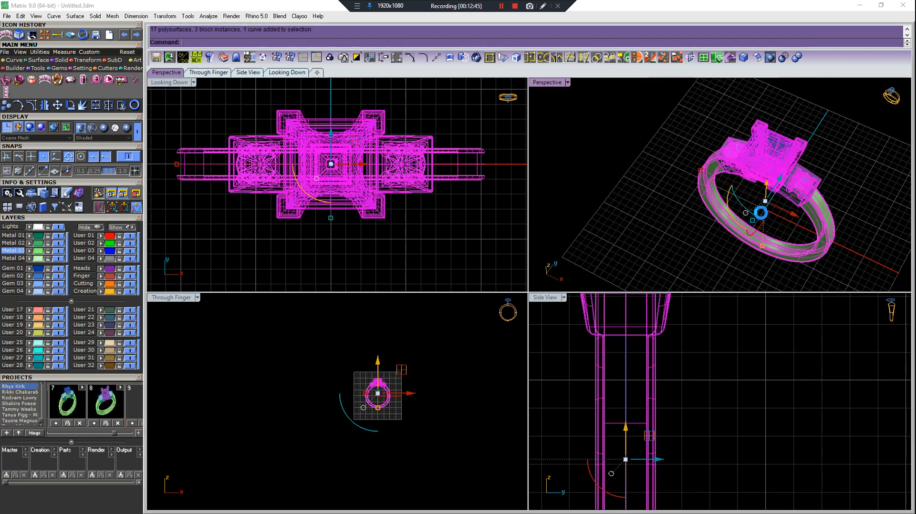
click(768, 245)
Open the V-Ray render tools and import the "1 EDM White Room - Little darker" style into the scene.
right_drag(768, 245, 763, 180)
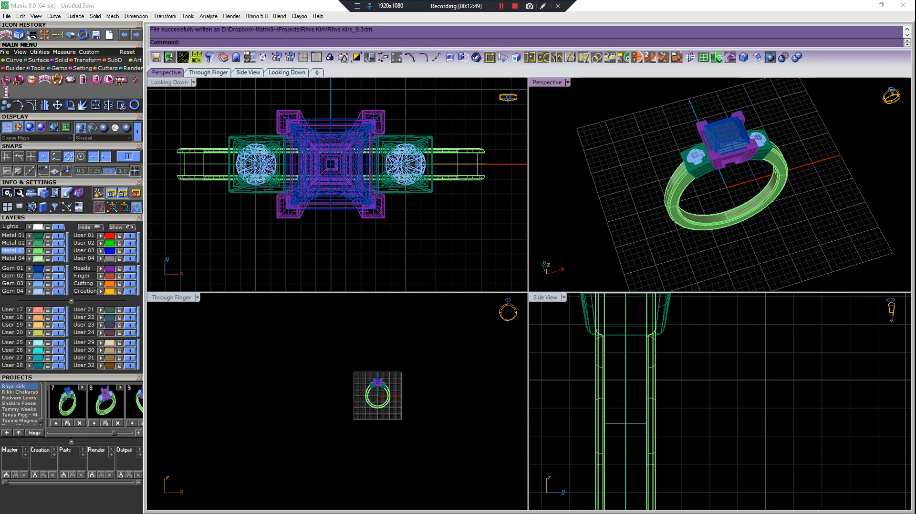
click(128, 68)
click(6, 82)
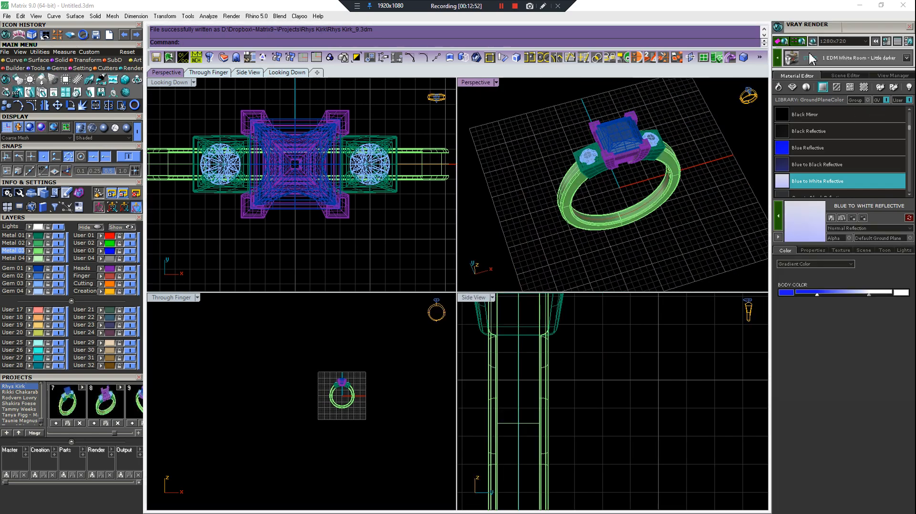
click(812, 41)
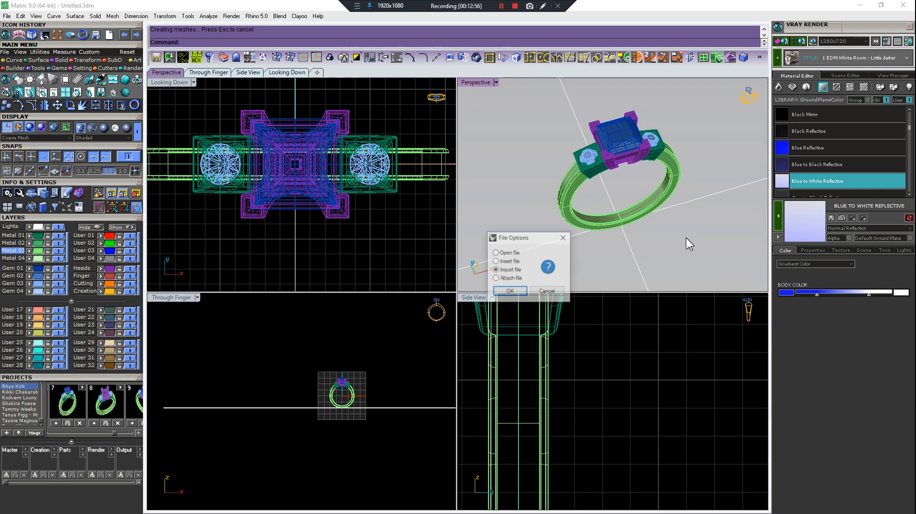
Import the wavy display tube and scale it in 2D about the ring's centre to fit through the band.
click(509, 291)
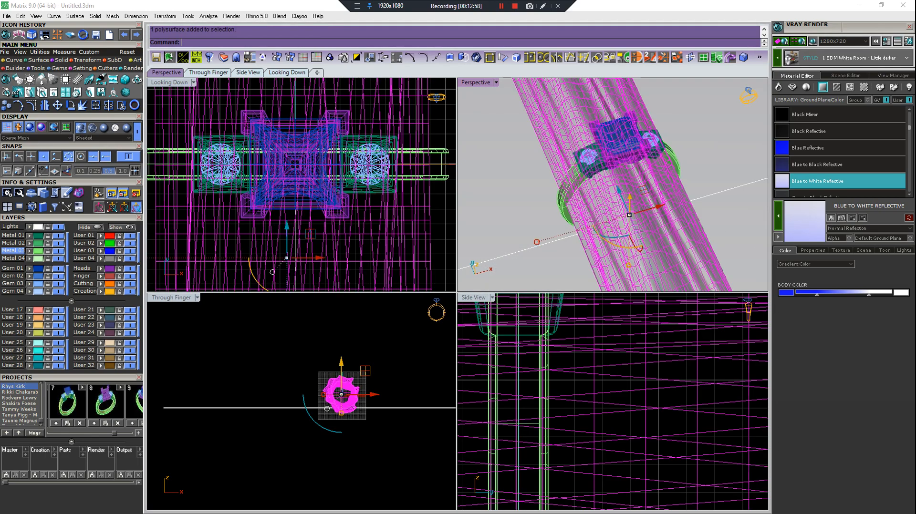
scroll(357, 405, up, 15)
key(s)
click(421, 314)
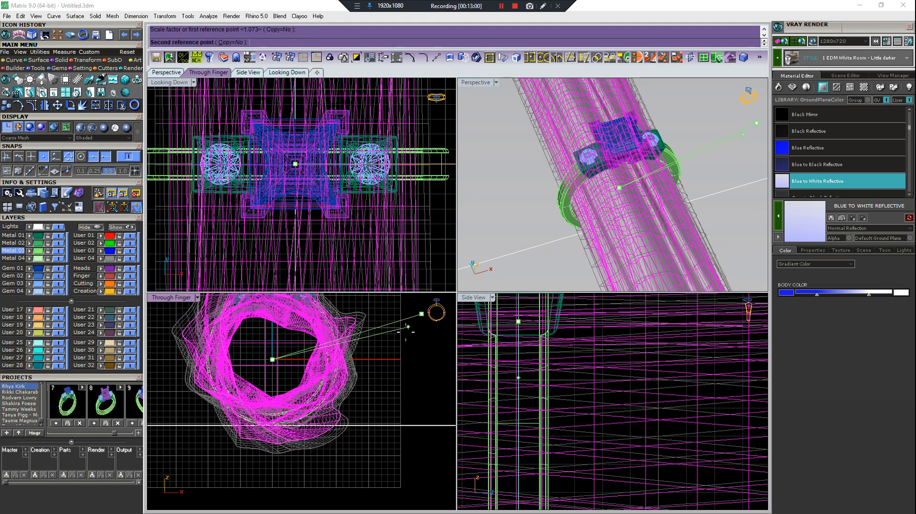
click(405, 338)
key(Escape)
scroll(590, 195, up, 4)
scroll(590, 203, down, 3)
right_drag(613, 229, 666, 221)
Apply the "1 EDM Grey black" material to the ground plane surface.
click(666, 221)
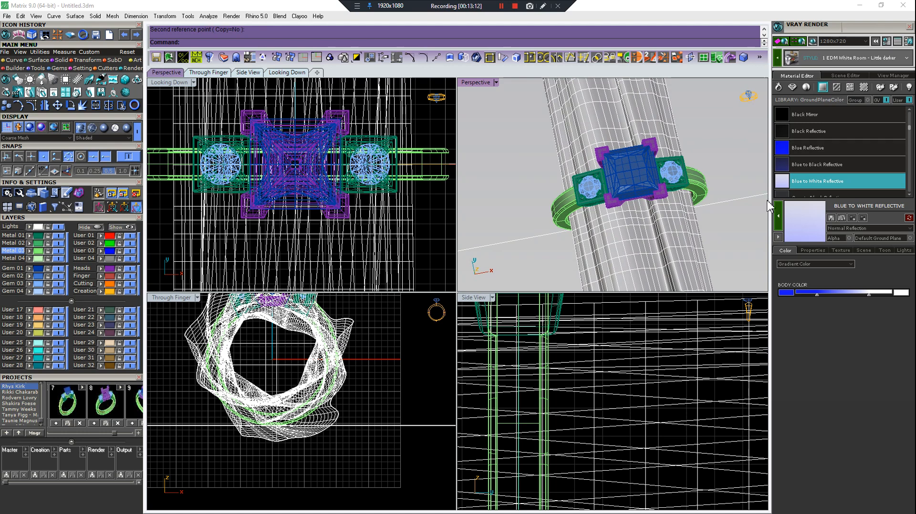
scroll(848, 162, up, 2)
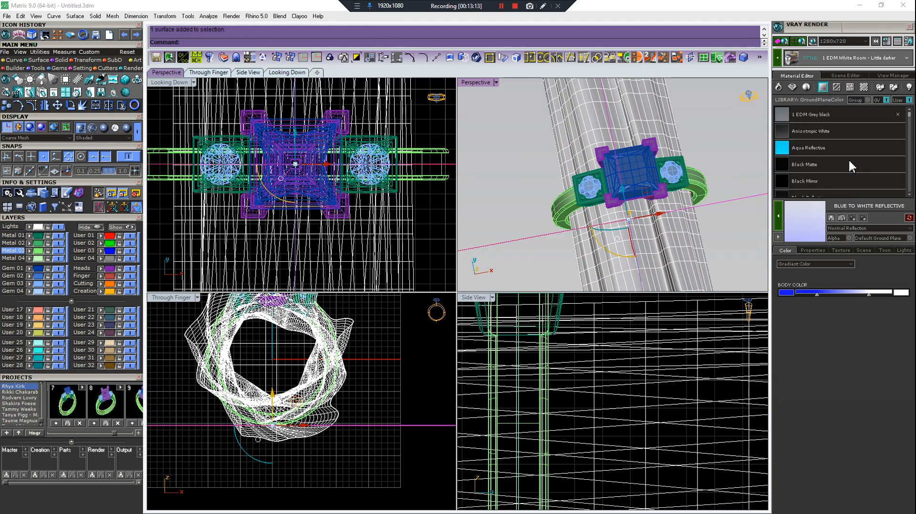
click(839, 115)
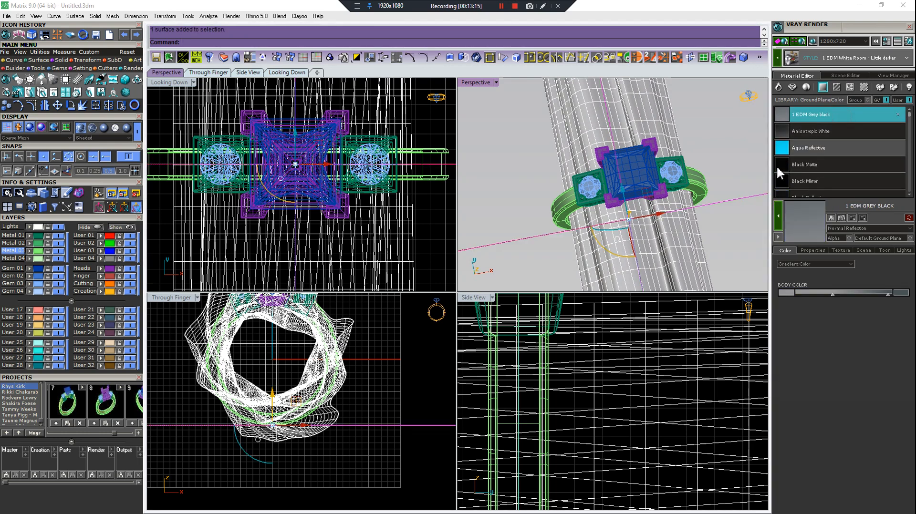
click(776, 218)
scroll(808, 157, down, 3)
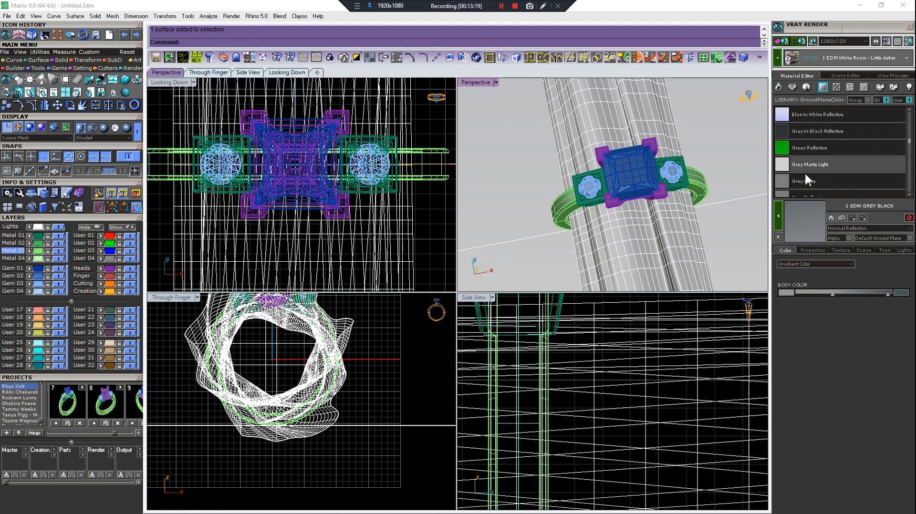
right_drag(677, 204, 677, 203)
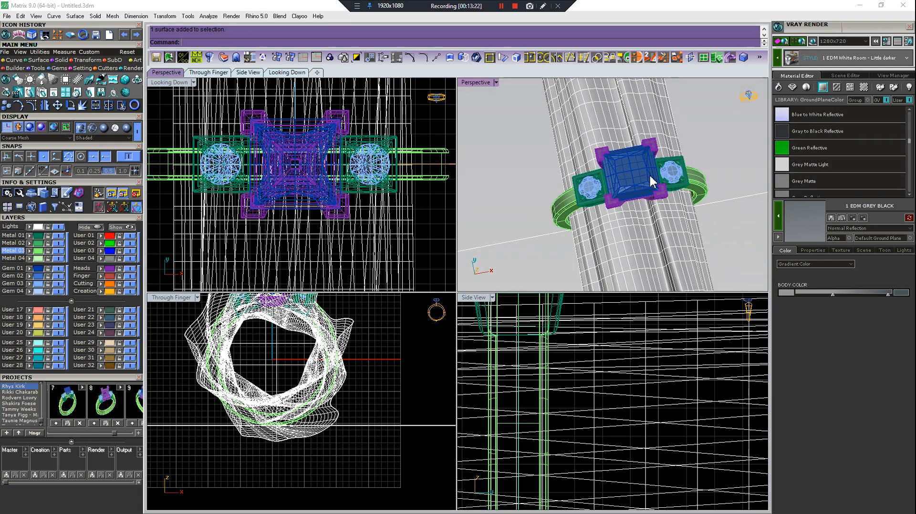
Select the princess-cut centre gem and both side stones and apply the "1 Diamond" material to them.
click(37, 276)
click(39, 285)
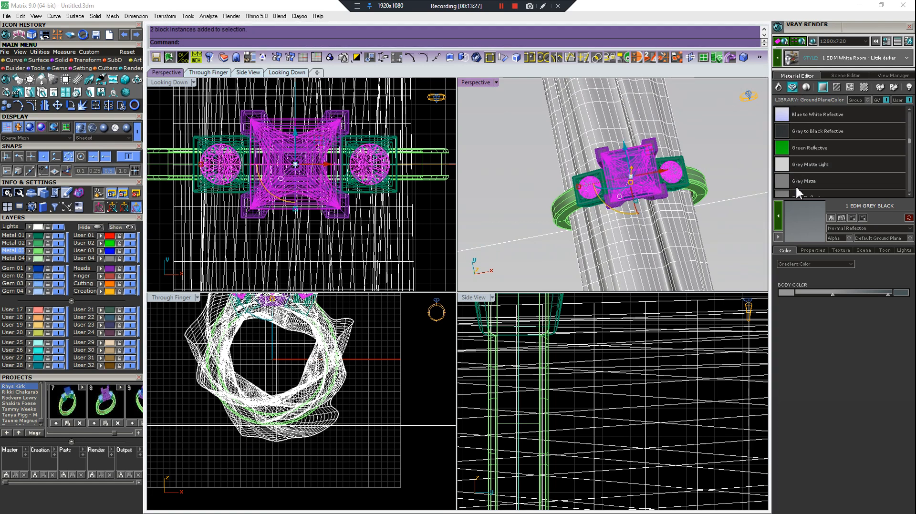
click(778, 219)
right_drag(644, 213, 647, 212)
Select the side blocks, the head and the band by layer and apply the "1 White Gold" material to them.
click(36, 244)
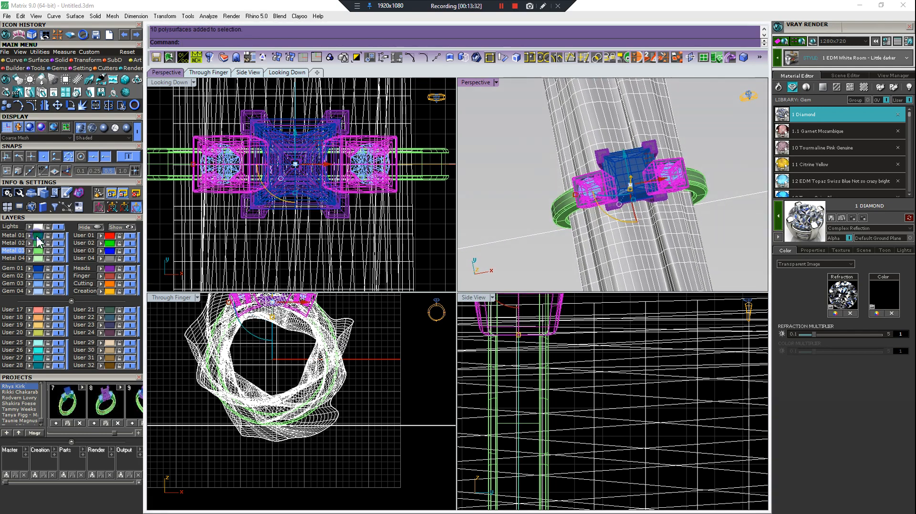
click(77, 250)
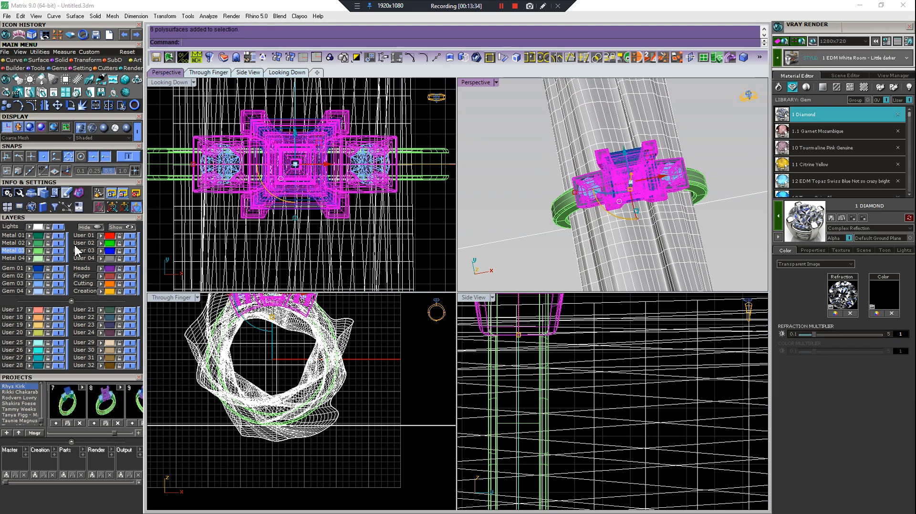
click(40, 252)
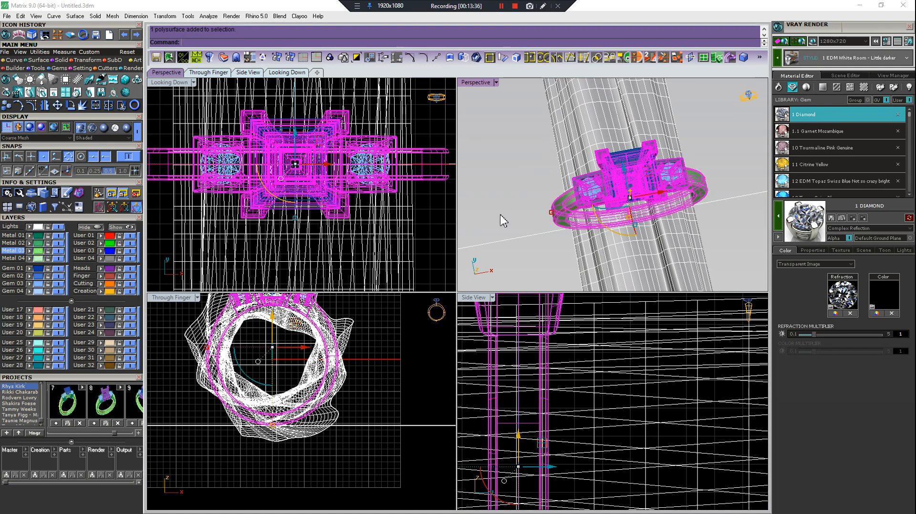
click(778, 87)
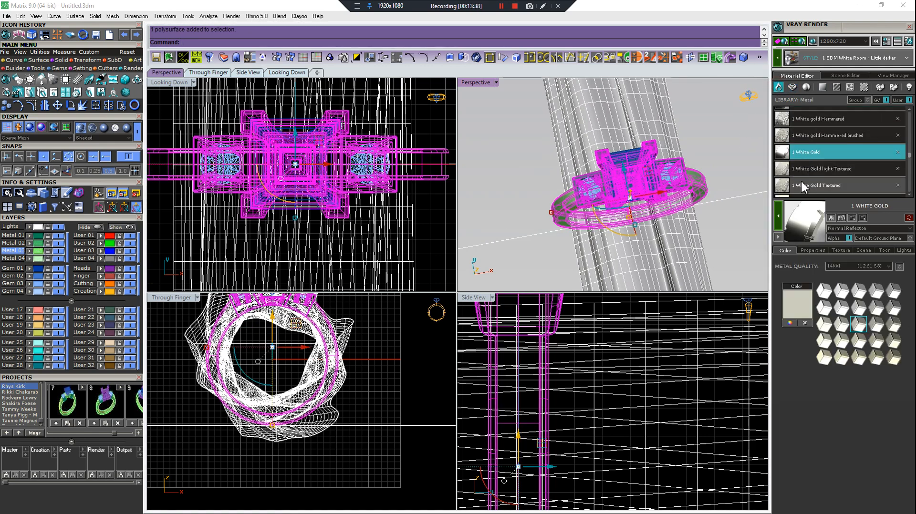
click(778, 217)
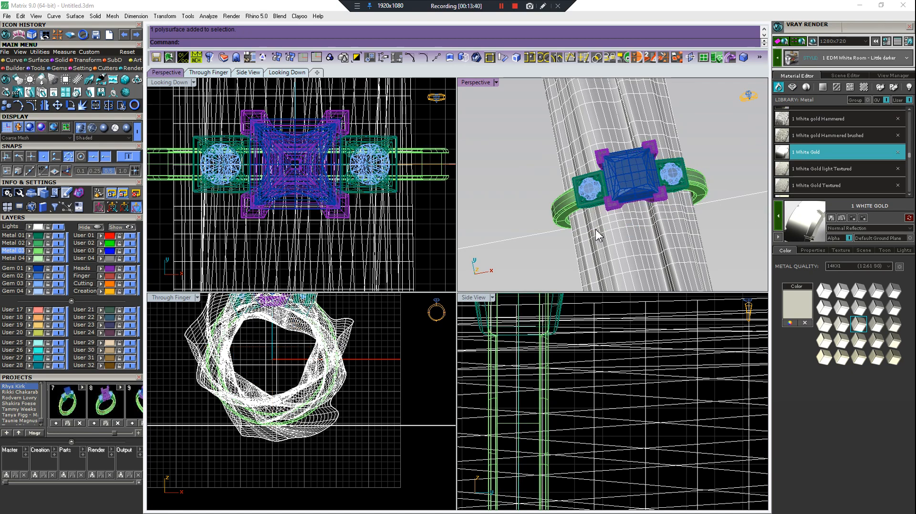
Select all three gems again and reapply the "1 Diamond" material.
click(44, 285)
click(40, 271)
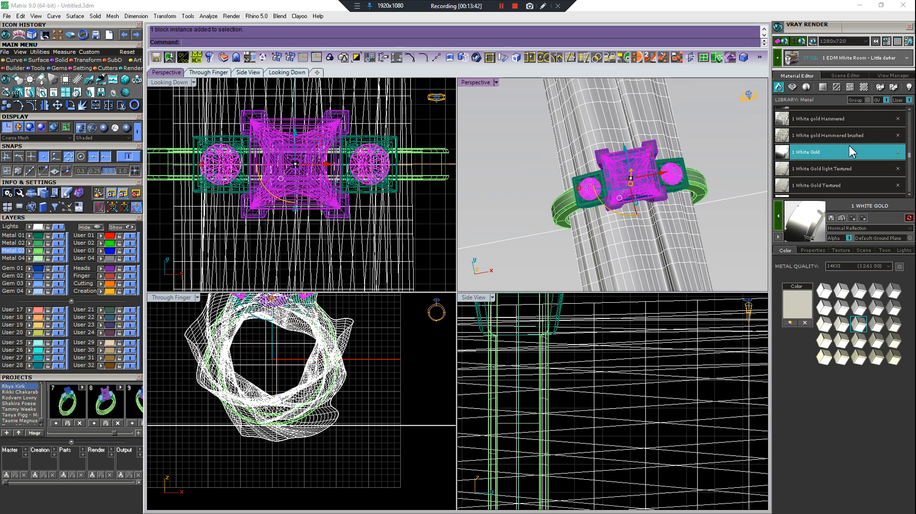
click(792, 86)
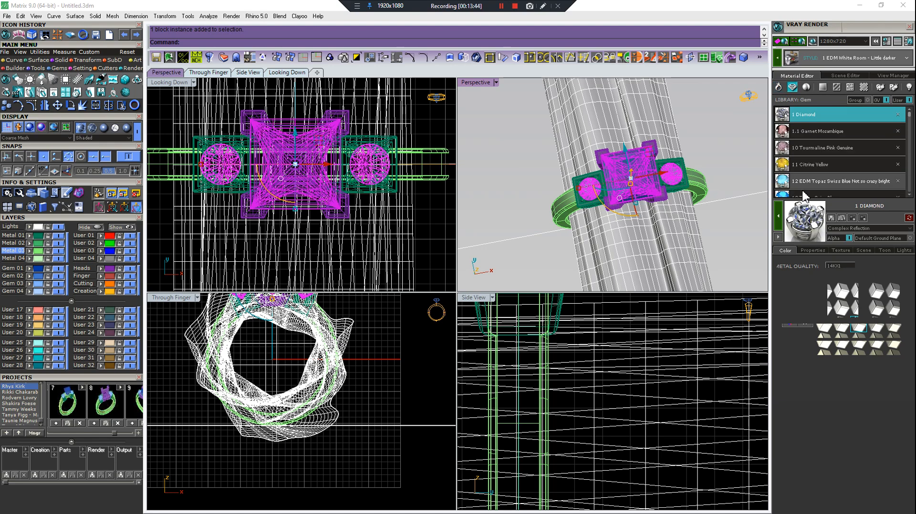
click(778, 218)
right_drag(687, 187, 667, 201)
Put a global Cage Edit around the head's prongs with point counts of 4 in X, 4 in Y and 7 in Z.
scroll(349, 384, down, 5)
scroll(305, 315, up, 12)
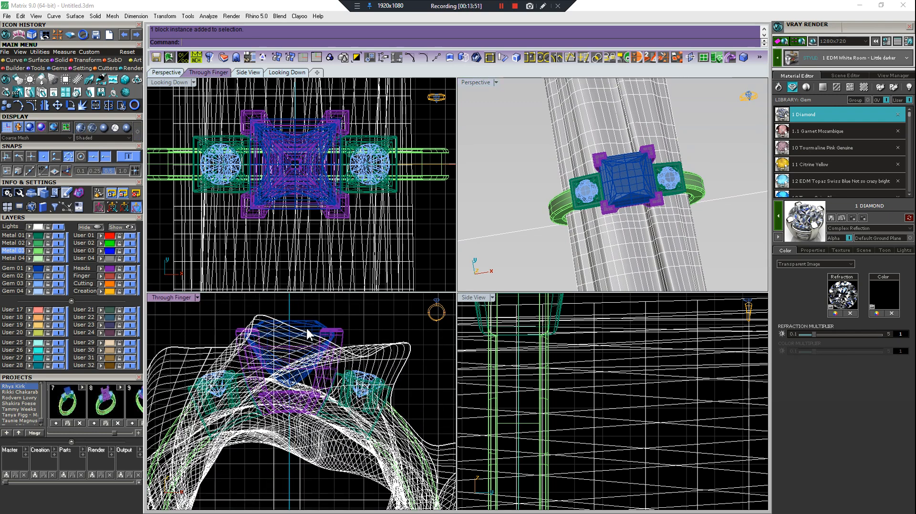
scroll(215, 334, up, 6)
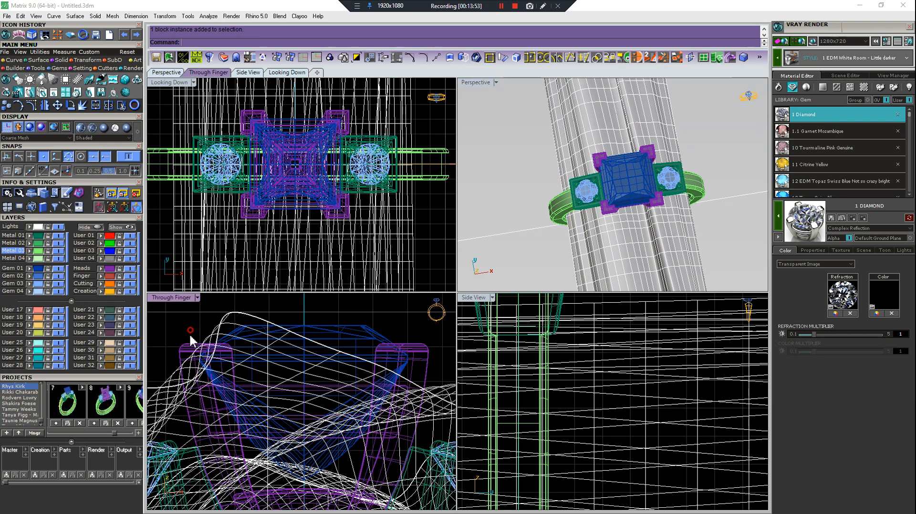
click(252, 344)
drag(410, 355, 411, 357)
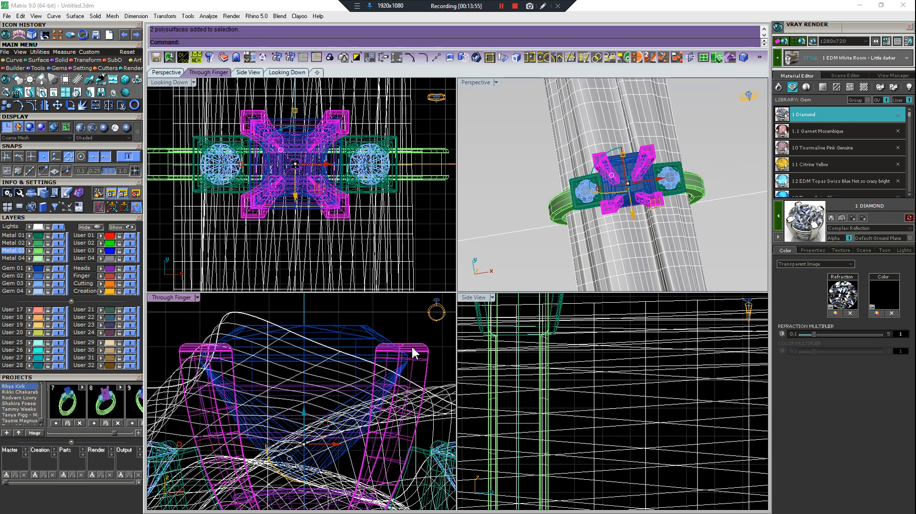
scroll(413, 344, down, 2)
shift+right_drag(370, 369, 344, 351)
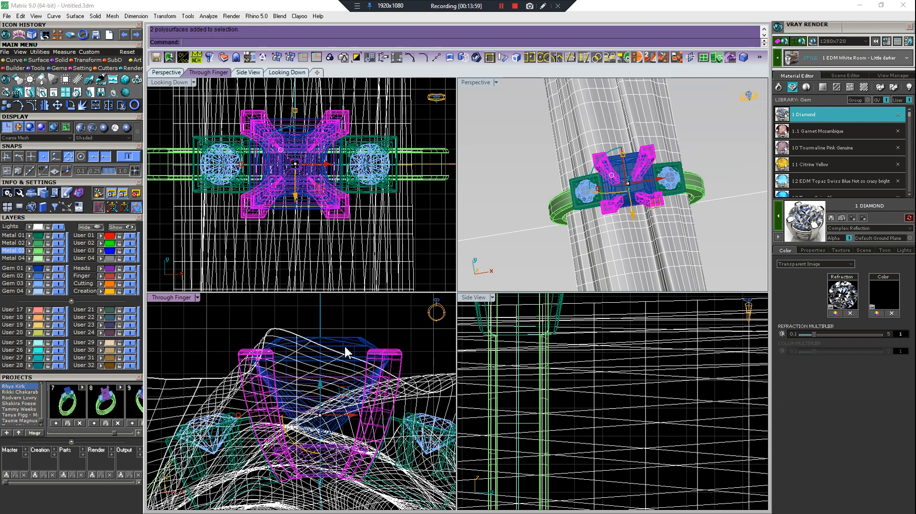
right_click(345, 350)
right_click(348, 348)
click(293, 43)
key(Return)
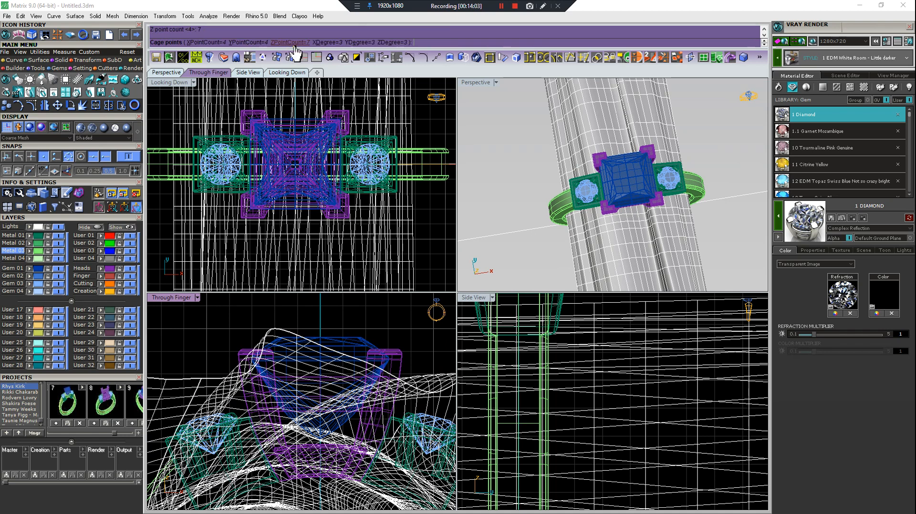
key(Return)
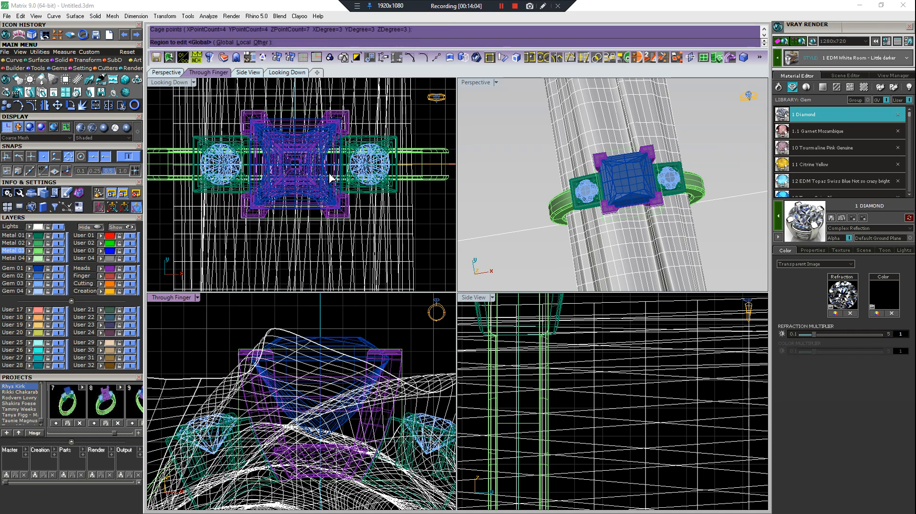
key(Return)
Scale the cage's top row of control points slightly inward in 2D about the head's centre, pulling the prong tips towards the gem.
drag(180, 337, 450, 352)
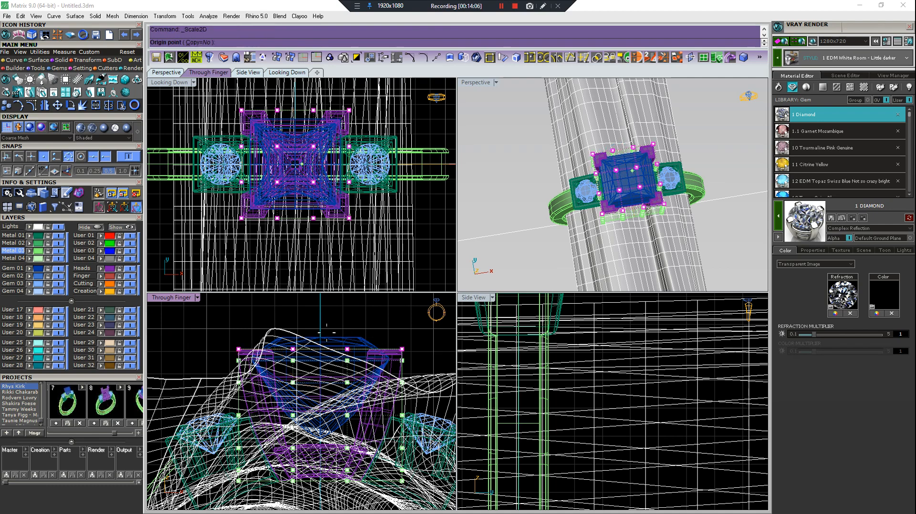
key(s)
click(295, 164)
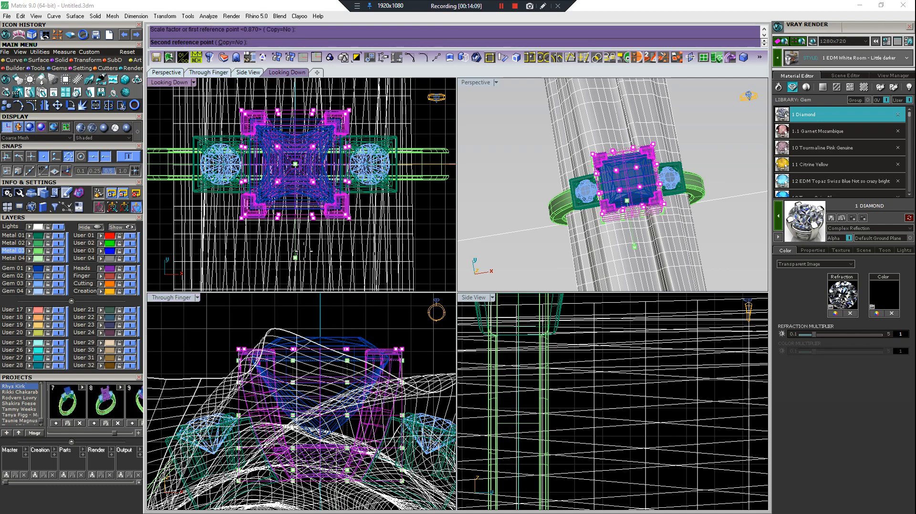
click(296, 253)
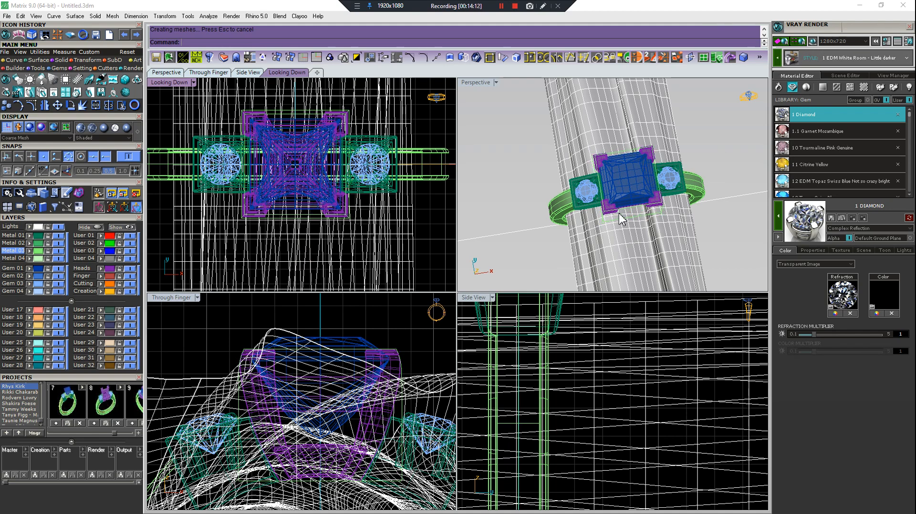
Compare the prongs before and after the scaling, keep the scaled shape and delete the control cage.
scroll(612, 168, up, 5)
key(ctrl+z)
key(ctrl+y)
key(ctrl+z)
key(ctrl+y)
shift+right_drag(593, 125, 583, 172)
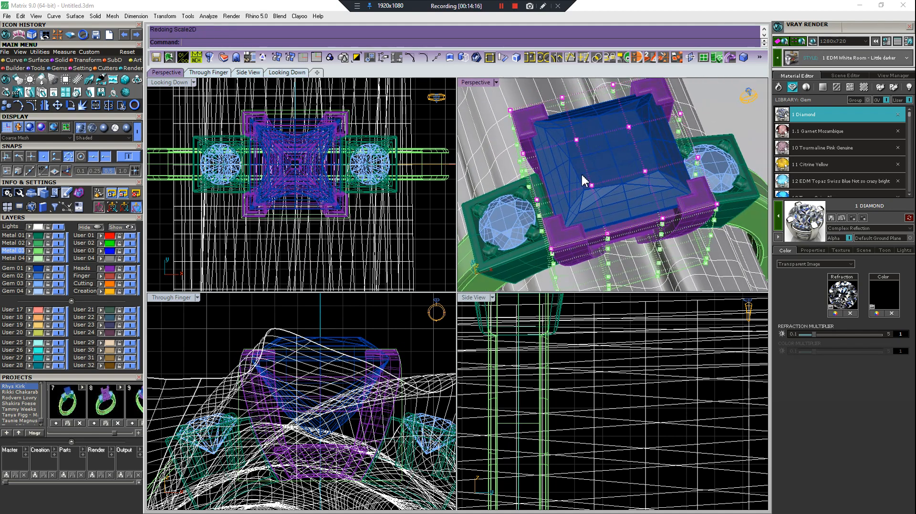
scroll(617, 185, down, 5)
key(ctrl+z)
scroll(632, 173, up, 5)
key(Delete)
scroll(614, 176, down, 5)
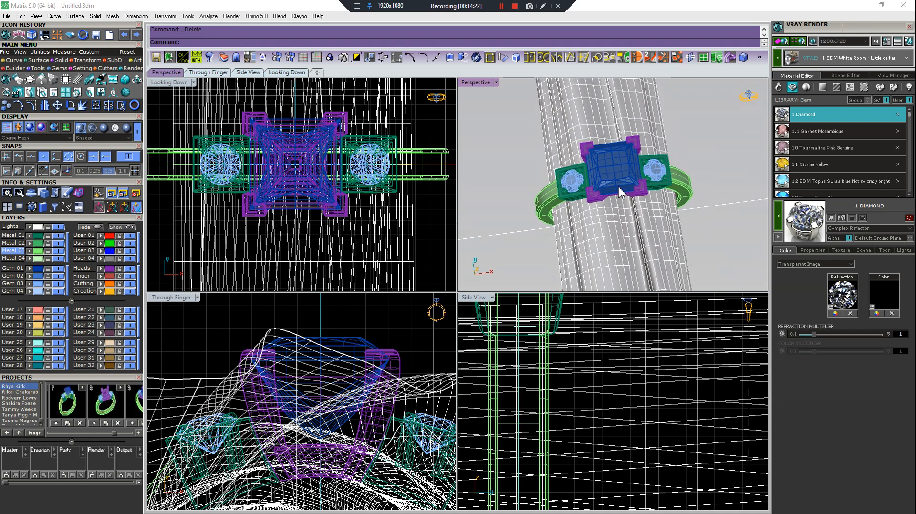
Assign "1 Diamond" once more to the centre gem and both side stones after the prong edit.
shift+right_drag(619, 187, 622, 194)
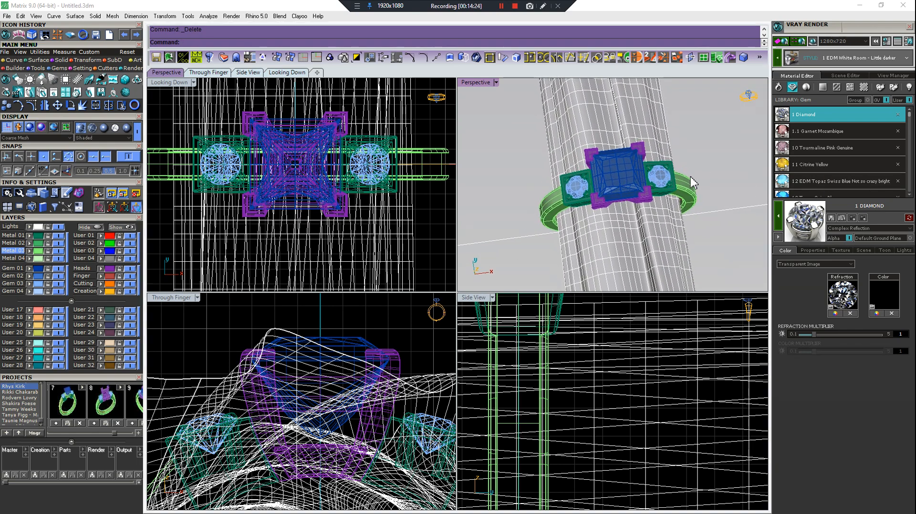
shift+right_drag(691, 176, 698, 174)
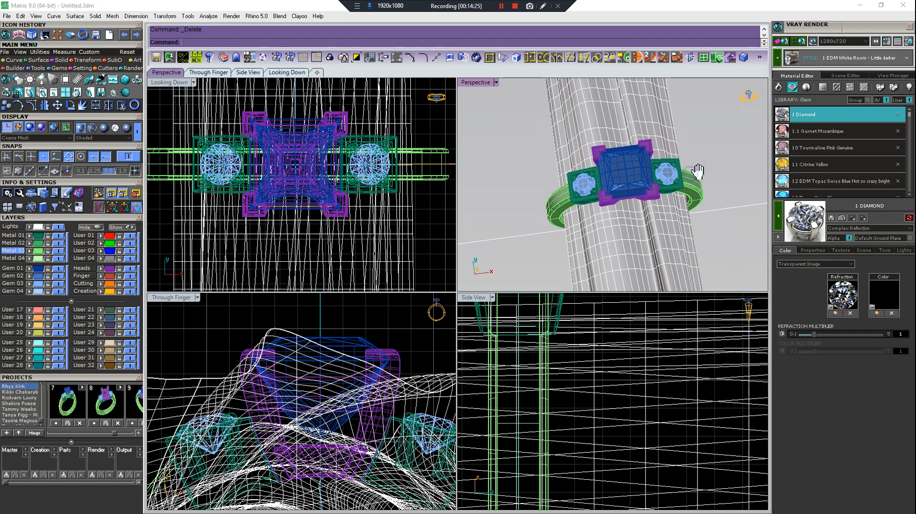
click(39, 276)
click(40, 283)
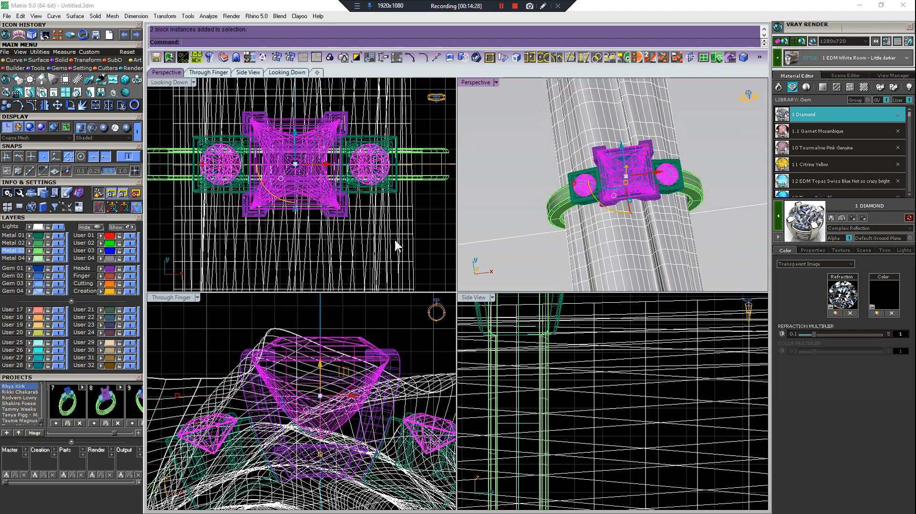
click(779, 215)
Reapply the "1 White Gold" material to the band, the reshaped head and the side blocks.
click(780, 89)
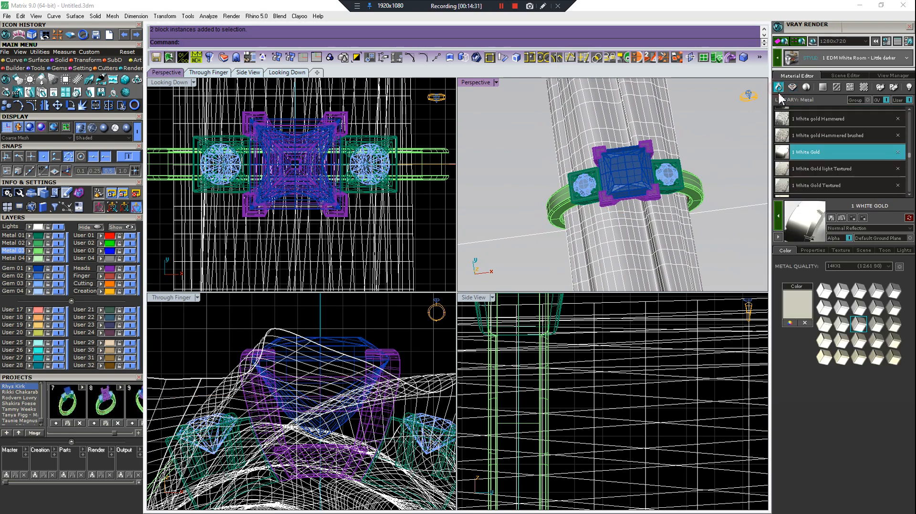
click(38, 258)
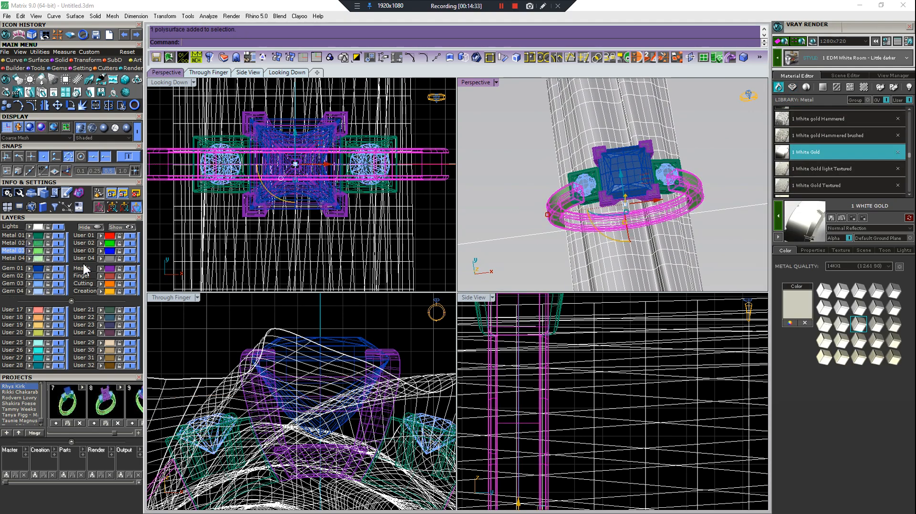
click(109, 269)
click(38, 236)
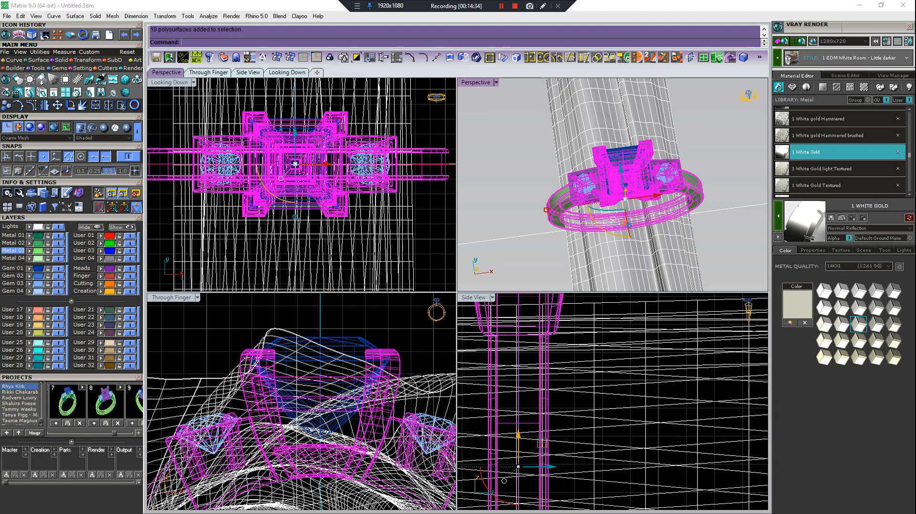
click(779, 215)
Render the ring on the finger model from a higher viewpoint and browse the GWL VIP folder for saving the PNG image.
right_drag(643, 173, 646, 184)
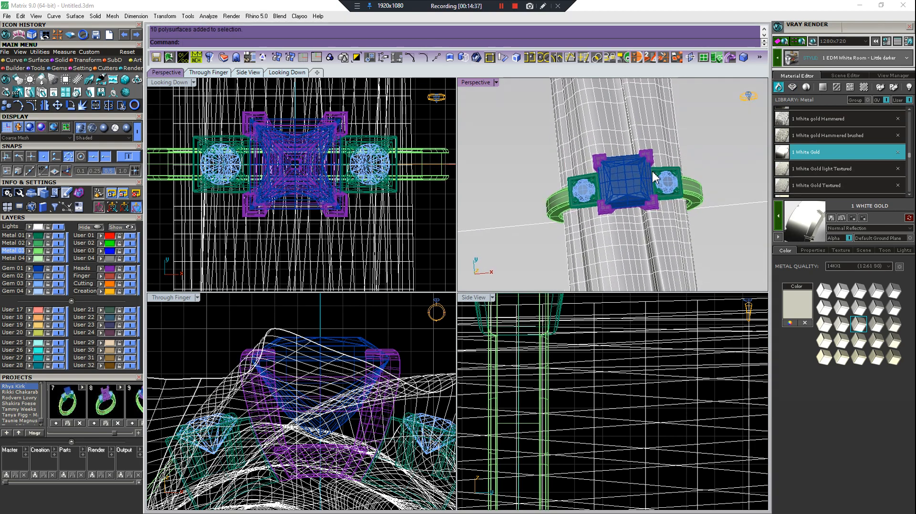
click(778, 42)
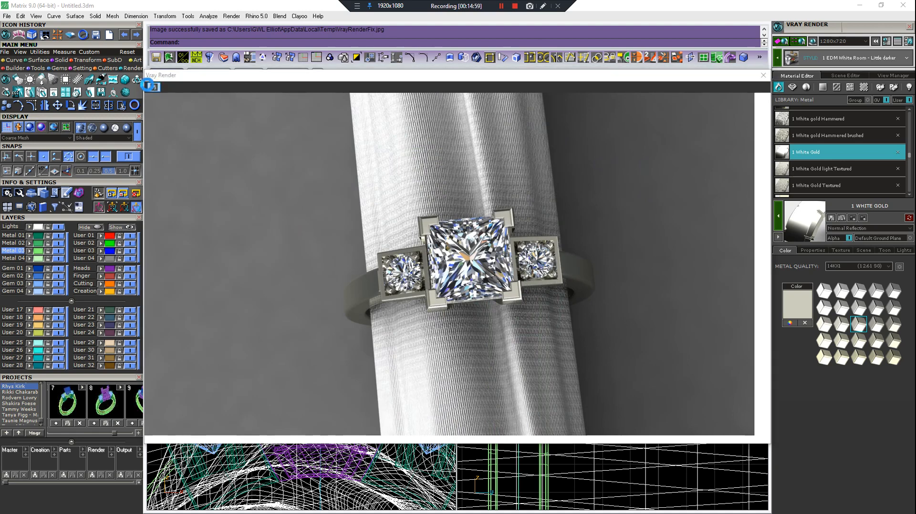
click(152, 86)
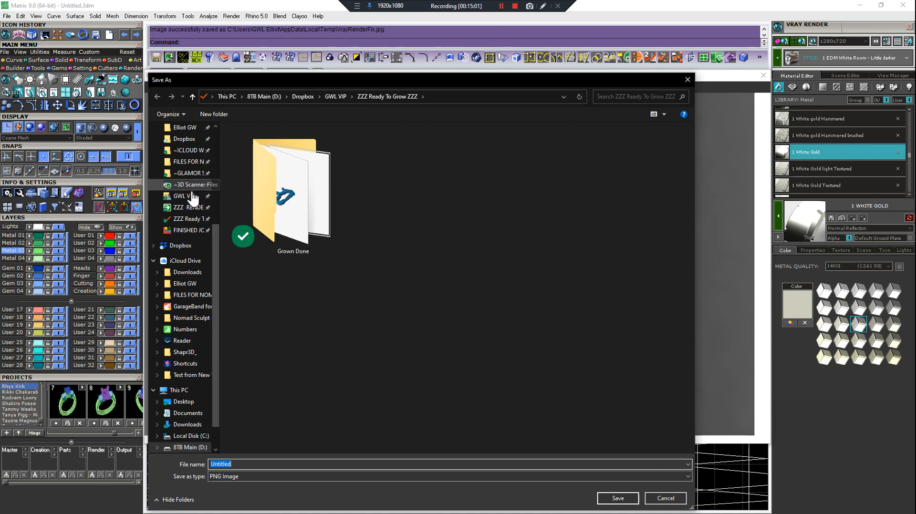
click(193, 197)
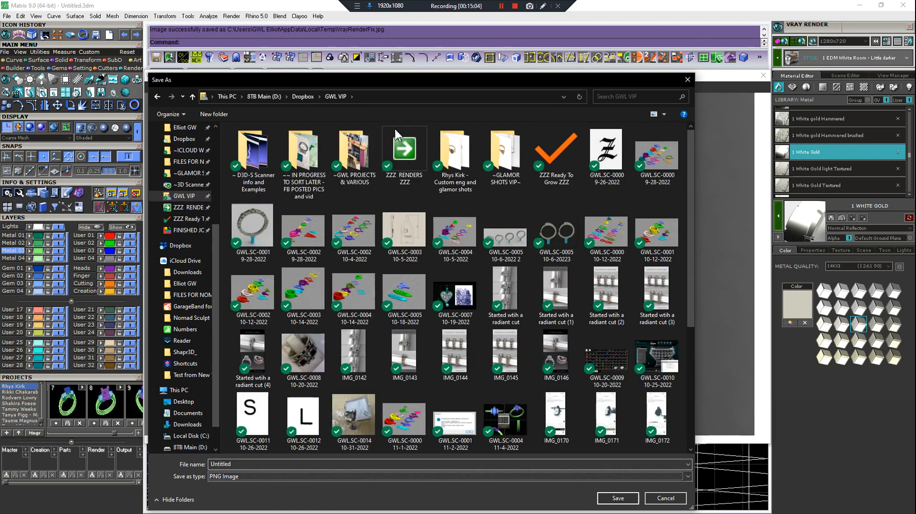
click(673, 499)
click(500, 6)
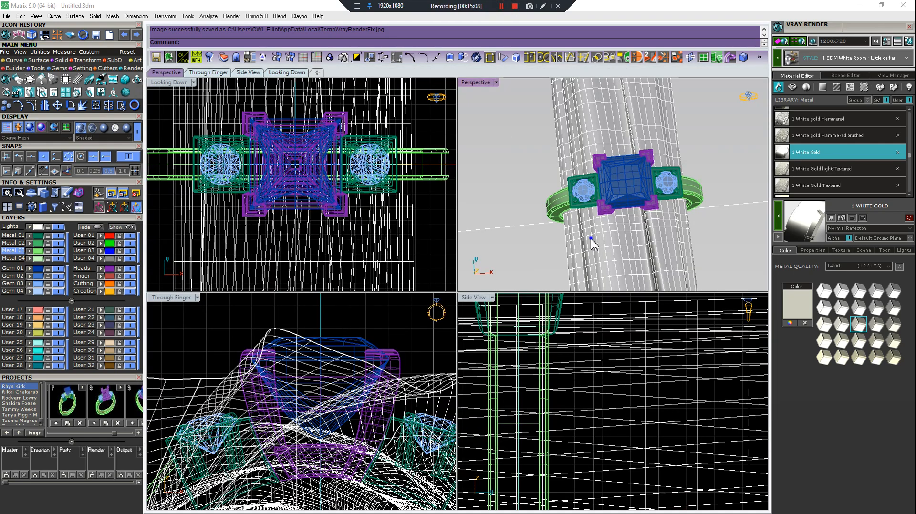
Save the scene to the customer project's Master slot and delete the finger model from the ring.
right_drag(590, 238, 657, 228)
click(658, 228)
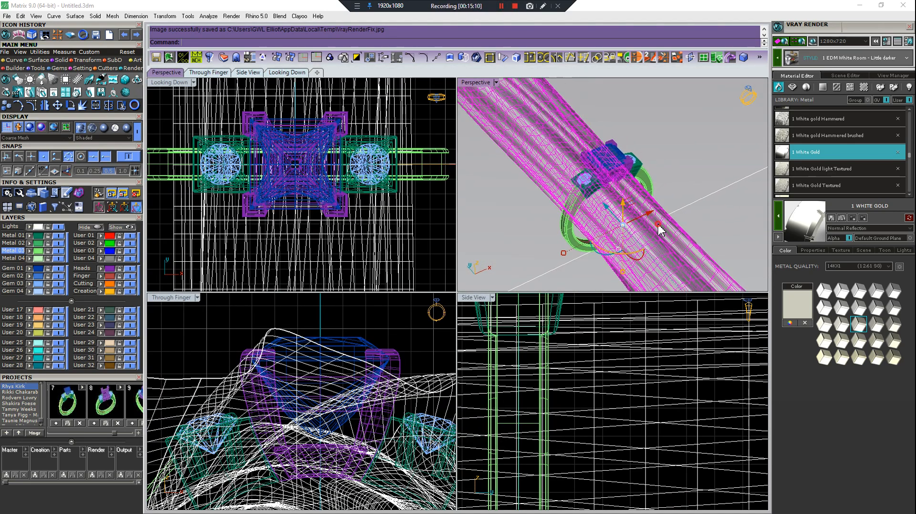
click(5, 475)
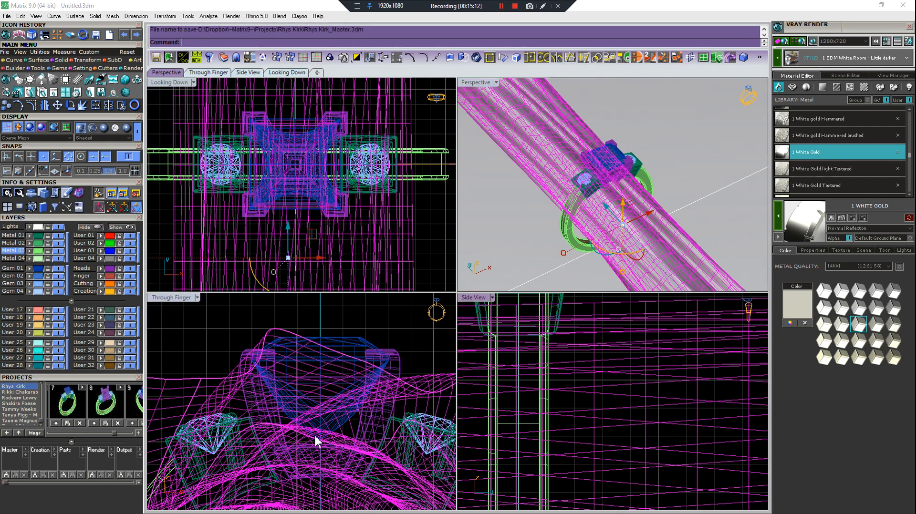
click(639, 236)
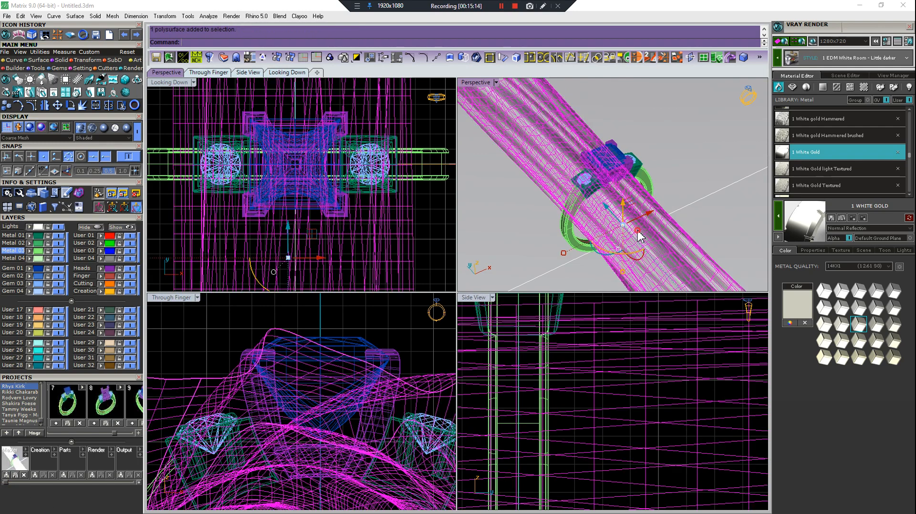
key(Delete)
Copy the complete ring in the side view and place the duplicate beside the original.
scroll(583, 404, down, 8)
right_drag(583, 404, 610, 370)
scroll(610, 369, down, 5)
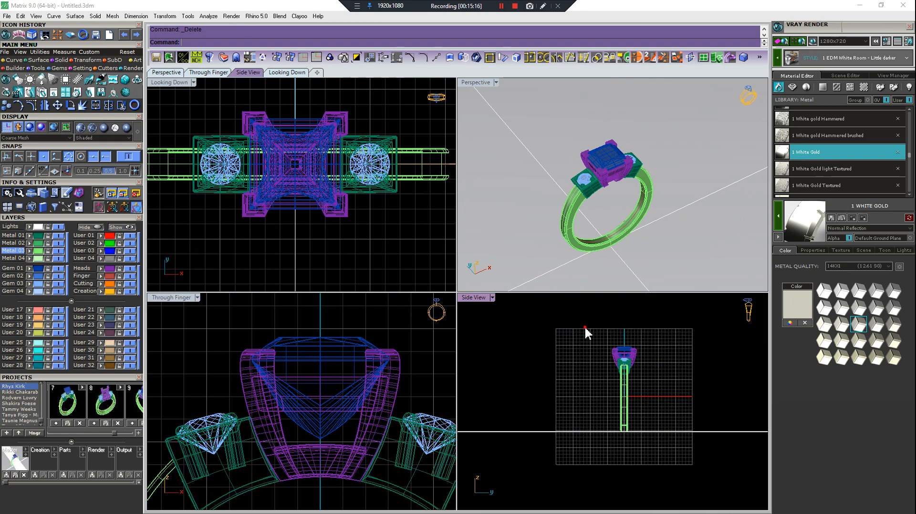
drag(585, 326, 673, 462)
scroll(619, 400, up, 4)
key(c)
click(639, 393)
click(548, 394)
right_drag(548, 394, 607, 399)
right_click(608, 399)
Rotate the copied ring in the side view about the bottom of its band so that it lies flat.
drag(569, 321, 639, 478)
key(r)
scroll(568, 455, up, 5)
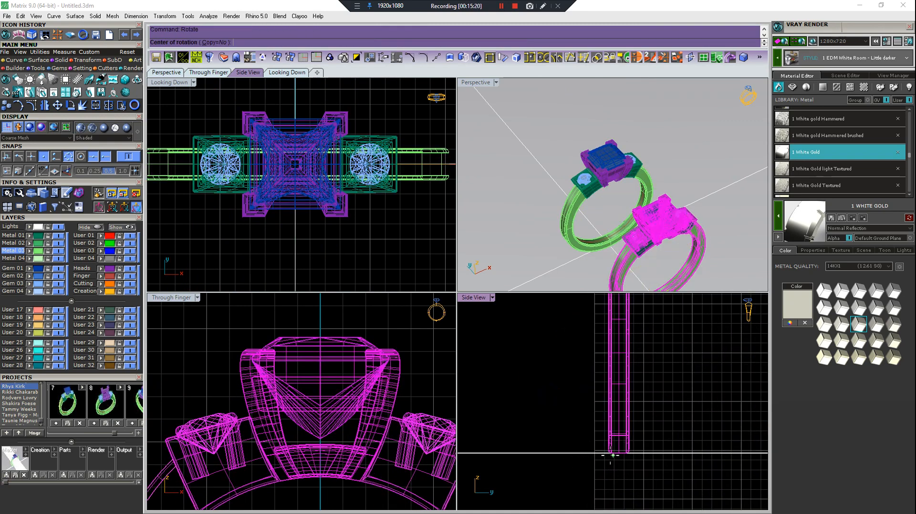
click(608, 453)
scroll(574, 378, down, 12)
scroll(568, 427, up, 8)
right_drag(591, 370, 578, 425)
click(562, 420)
scroll(563, 420, down, 6)
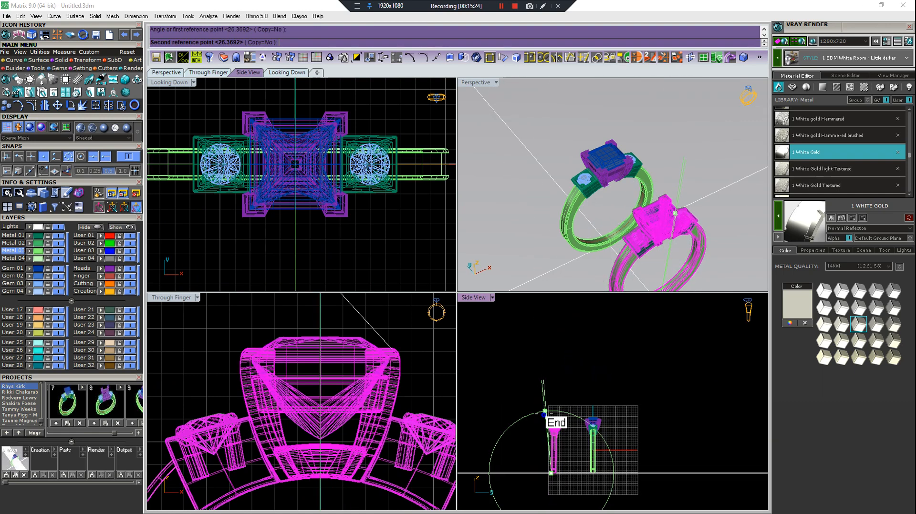
click(570, 372)
Rotate the flat-lying ring about the origin (0) in the looking-down view to turn its head at an angle.
scroll(580, 375, up, 8)
scroll(282, 170, down, 10)
right_click(301, 196)
text(0)
key(Return)
right_drag(286, 271, 285, 224)
scroll(286, 210, down, 6)
click(221, 222)
click(272, 237)
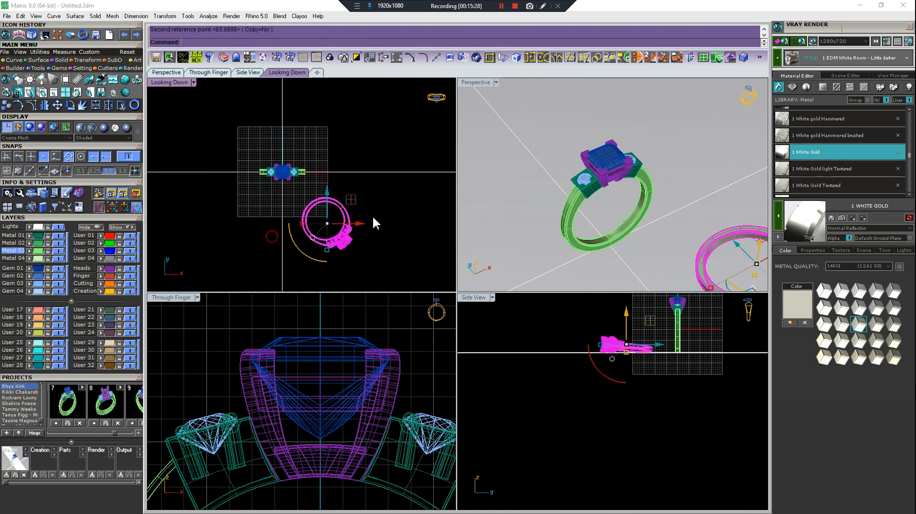
Move the flat-lying ring behind and to one side of the standing ring, composing both in the perspective view.
drag(355, 206, 253, 106)
right_drag(517, 143, 587, 200)
scroll(583, 186, up, 10)
right_drag(191, 110, 204, 133)
drag(181, 111, 290, 193)
drag(262, 123, 257, 105)
click(658, 183)
right_drag(657, 182, 656, 154)
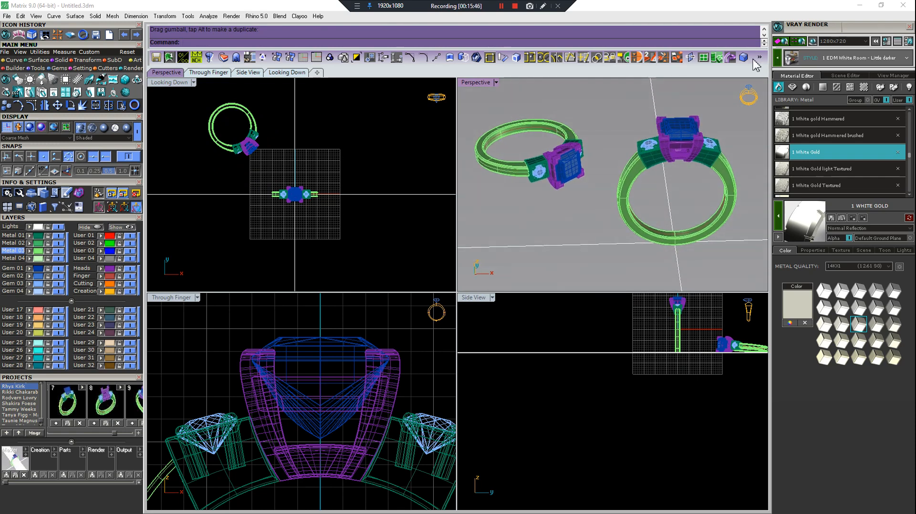
Open the V-Ray options and look through the render styles and the White Gold material's scene, texture and reflection settings.
click(896, 42)
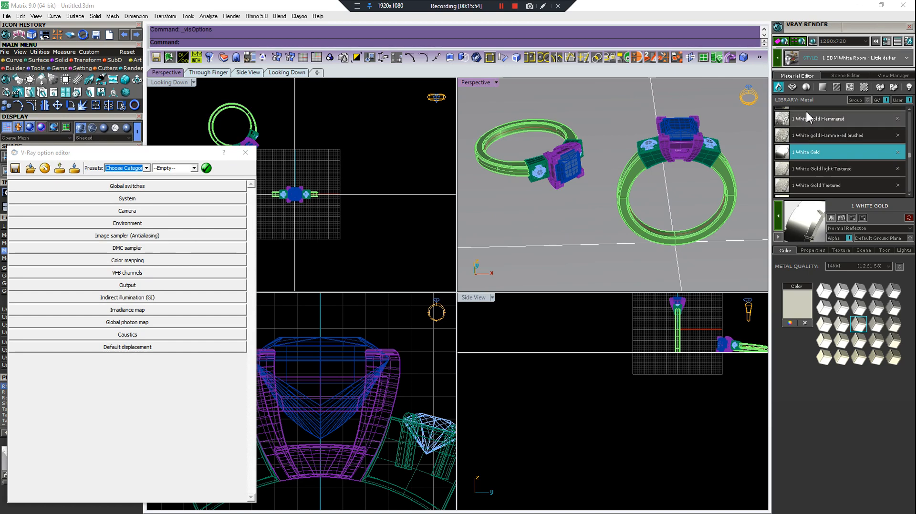
click(847, 58)
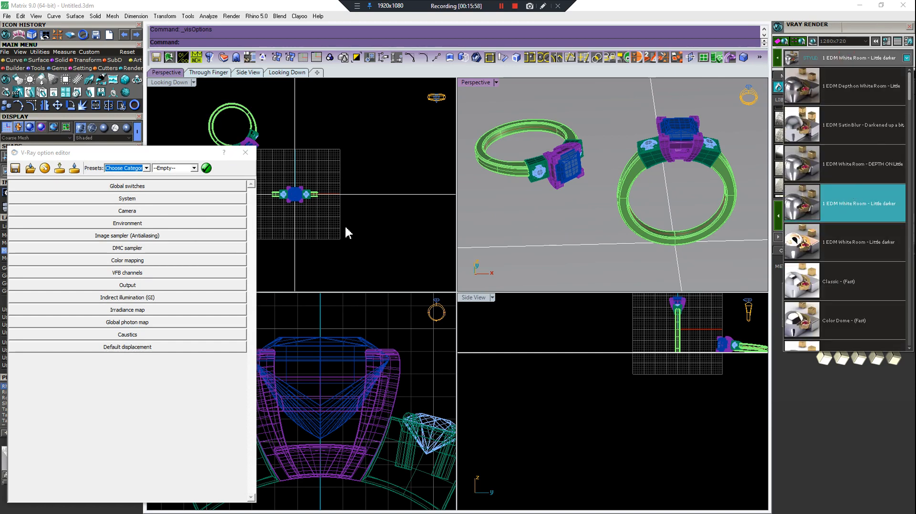
click(387, 232)
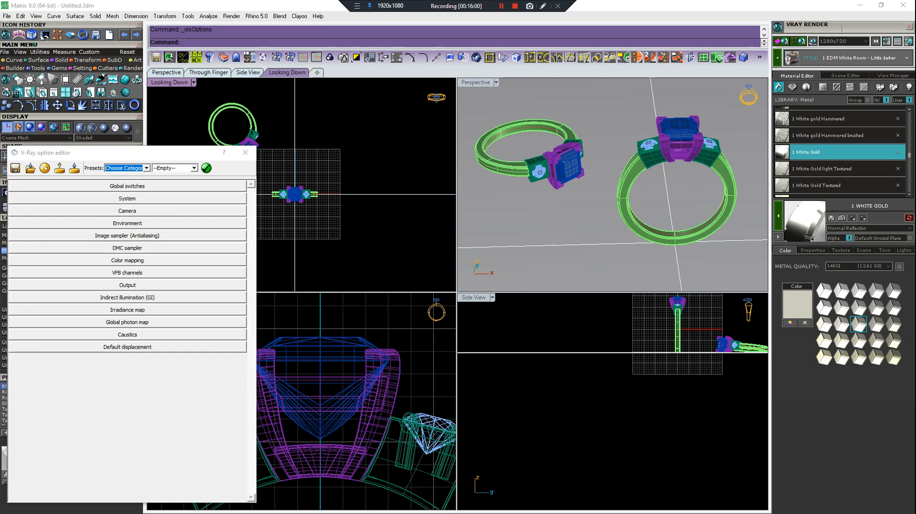
click(864, 251)
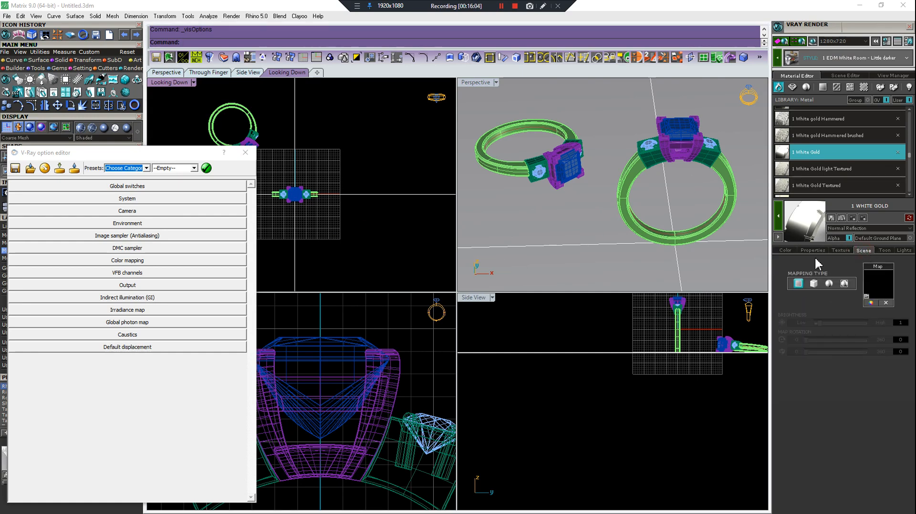
click(833, 249)
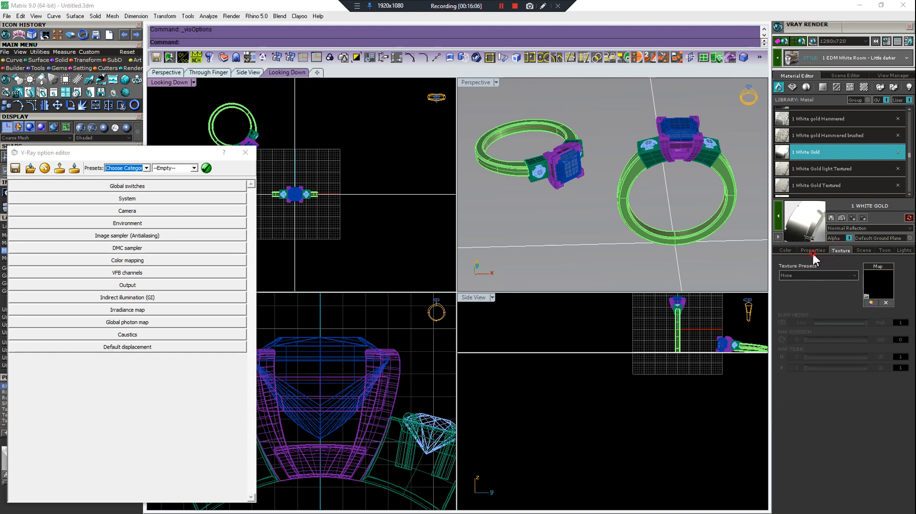
click(812, 252)
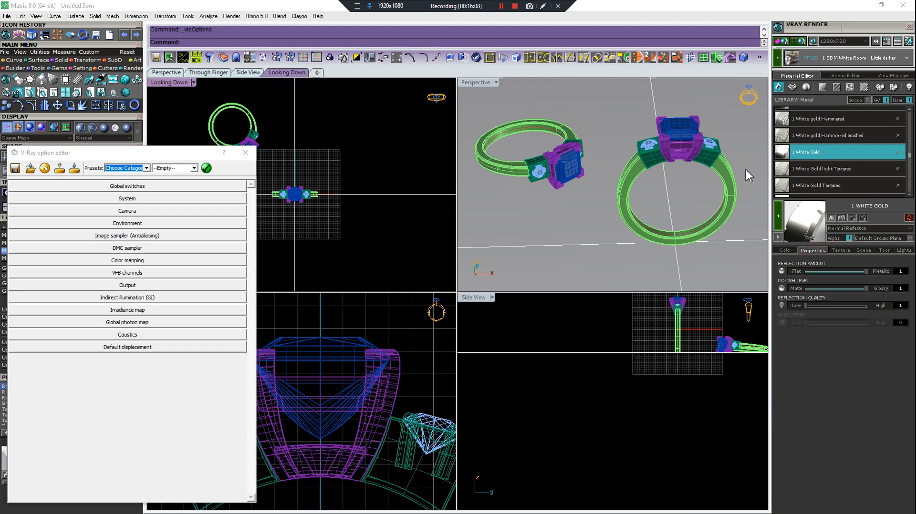
Turn on depth of field in the V-Ray camera options and set its subdivs to 7.
click(139, 211)
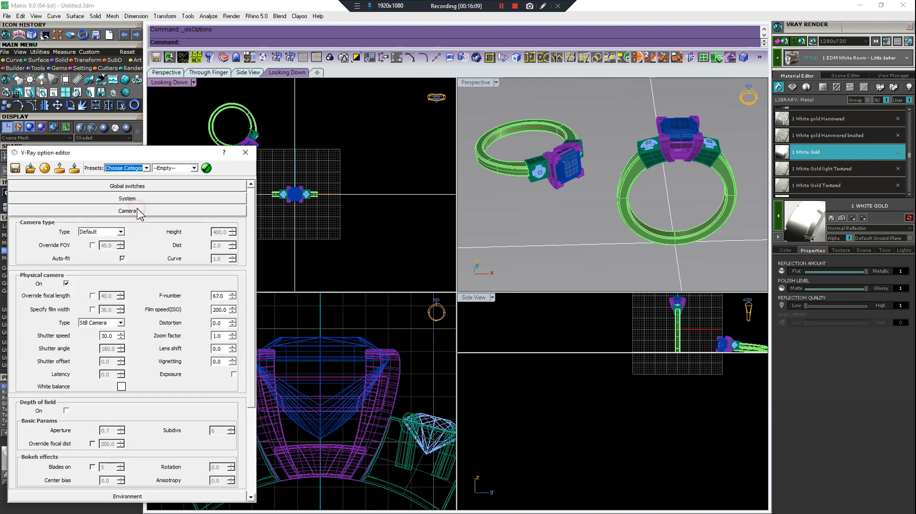
click(66, 410)
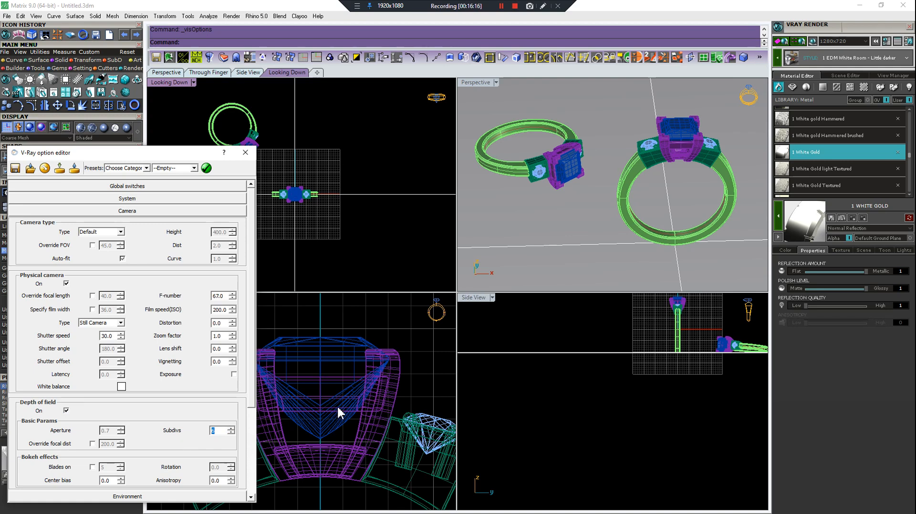
click(368, 332)
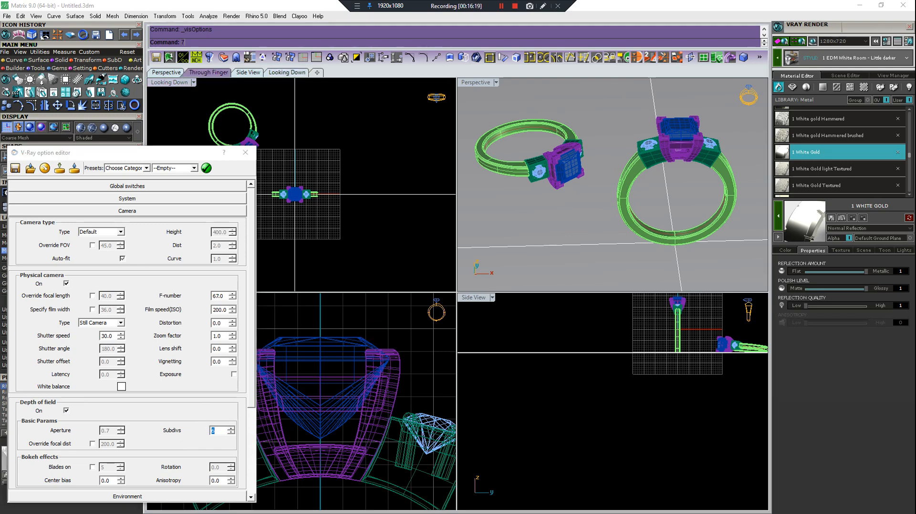
click(217, 432)
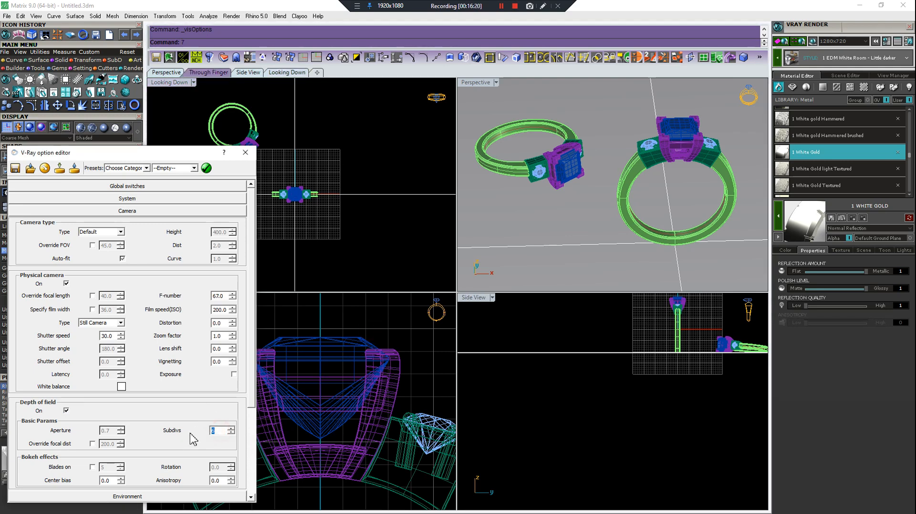
text(7)
Run visSetFocusPoint and place the camera's focus point on the head of the standing ring.
right_drag(510, 179, 577, 190)
click(414, 241)
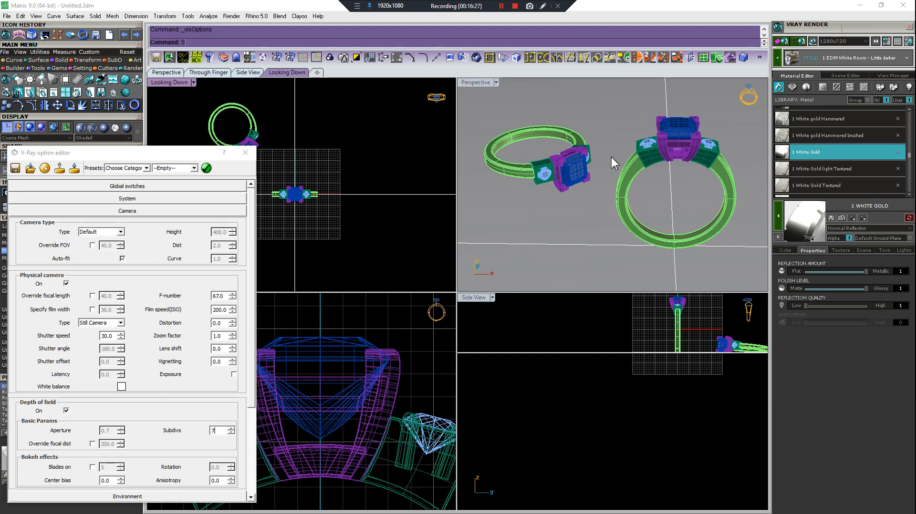
text(SetVisfoc)
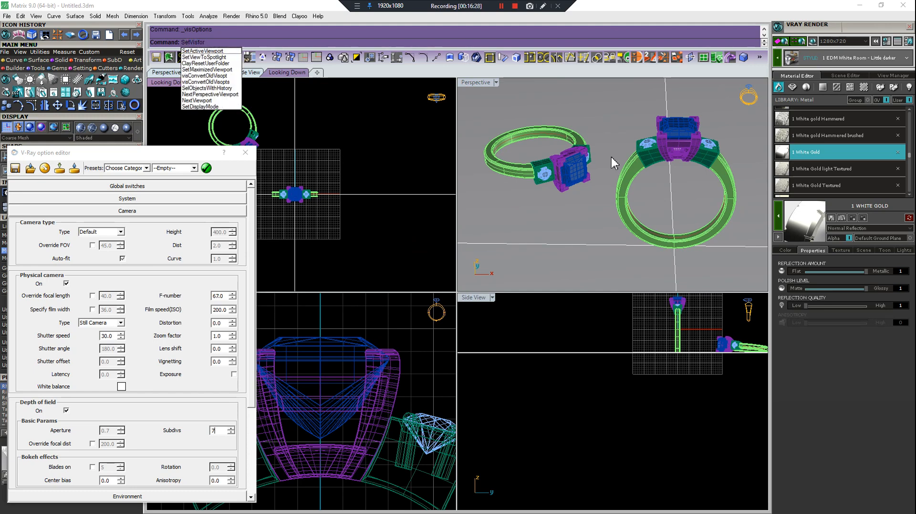
text(alpoint)
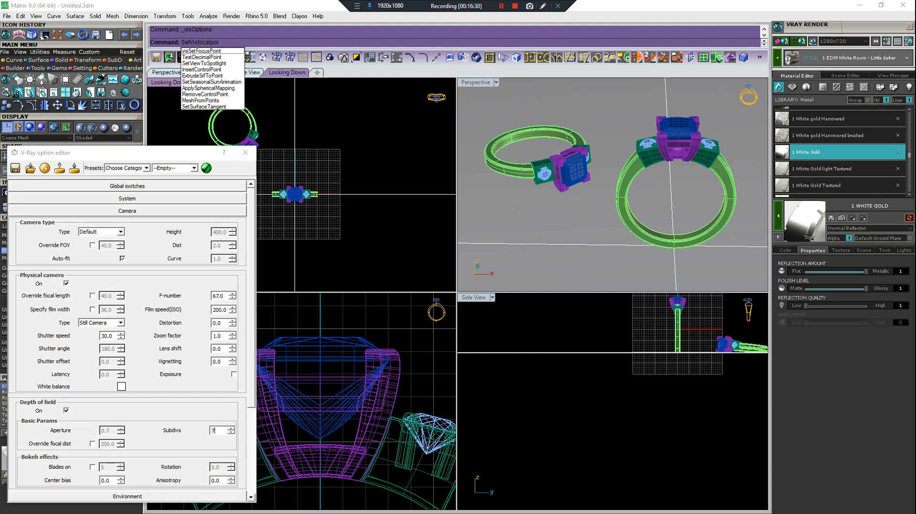
click(196, 50)
right_drag(681, 174, 685, 144)
right_click(676, 151)
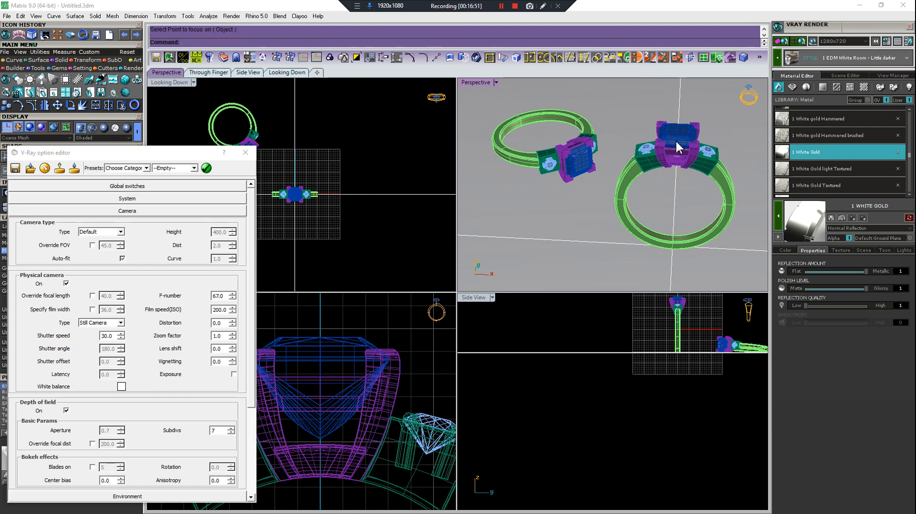
right_drag(674, 139, 674, 141)
Select the whole flat-lying ring and move it slightly farther back from the standing ring.
right_drag(708, 325, 669, 338)
click(582, 172)
drag(665, 337, 742, 383)
drag(566, 174, 558, 162)
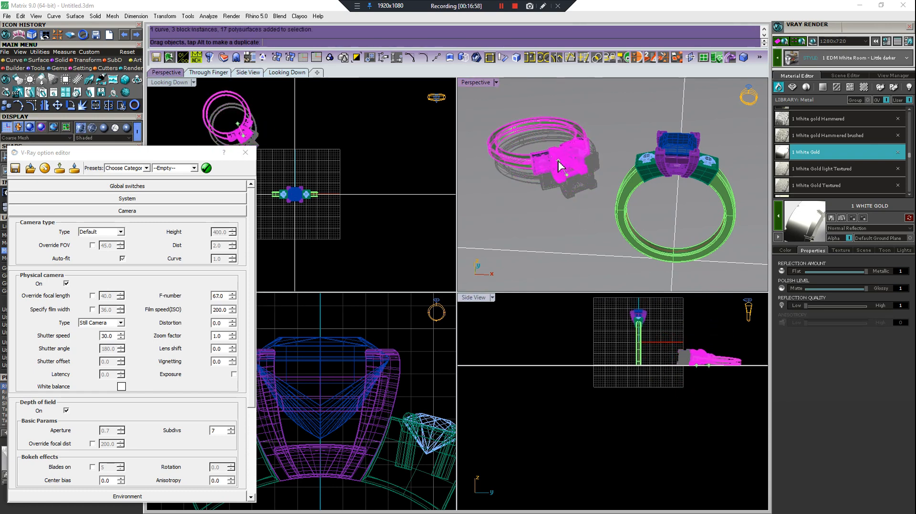
Test-render the two-ring arrangement with depth of field and close the V-Ray frame buffer.
right_drag(691, 203, 686, 197)
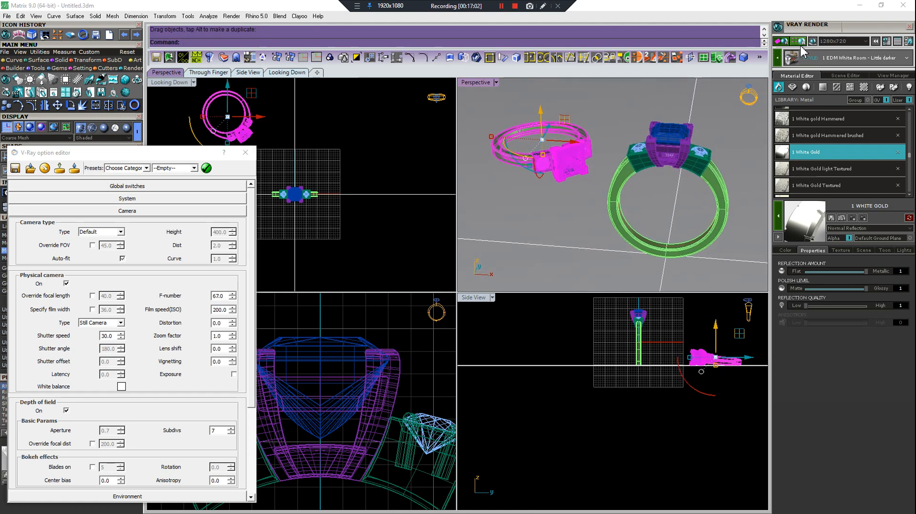
click(776, 41)
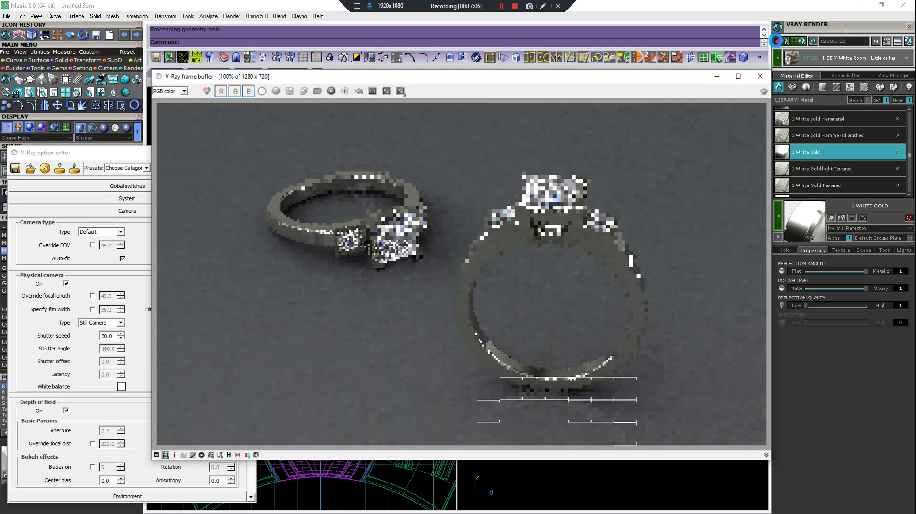
click(759, 77)
Try "White Reflective" on the ground plane, replace it with "White Reflective Blur", and render the two rings.
click(571, 365)
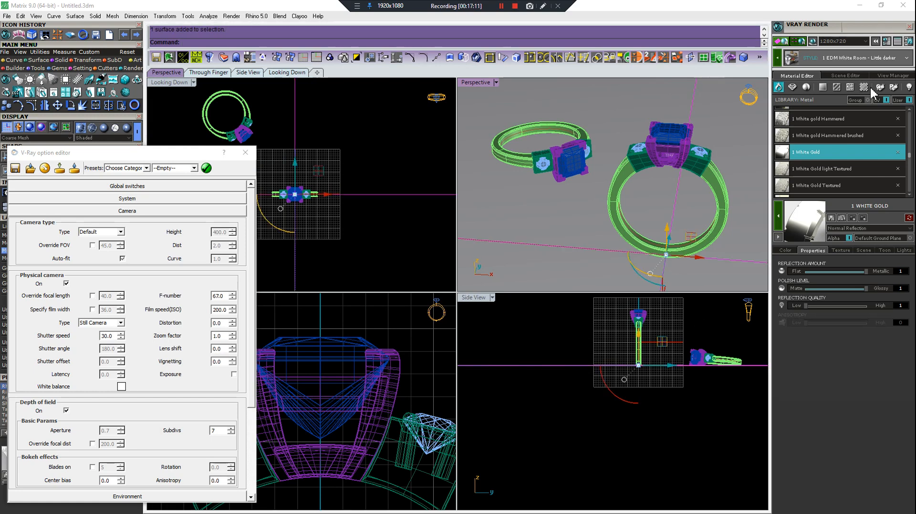
click(822, 87)
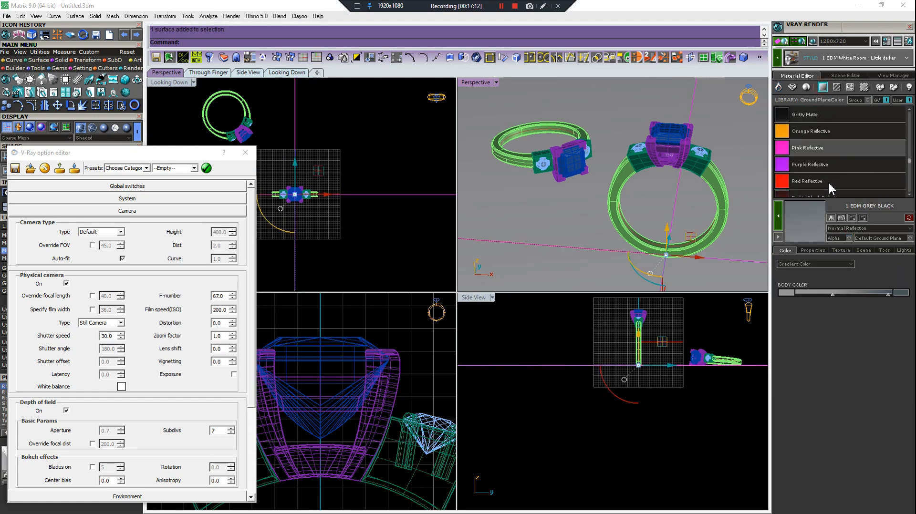
scroll(828, 184, down, 1)
click(829, 184)
click(778, 213)
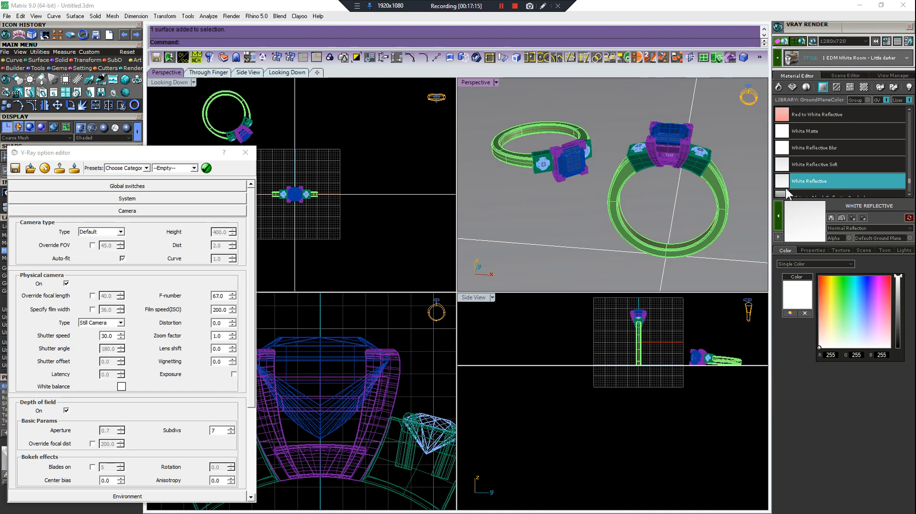
click(728, 241)
click(827, 148)
click(778, 215)
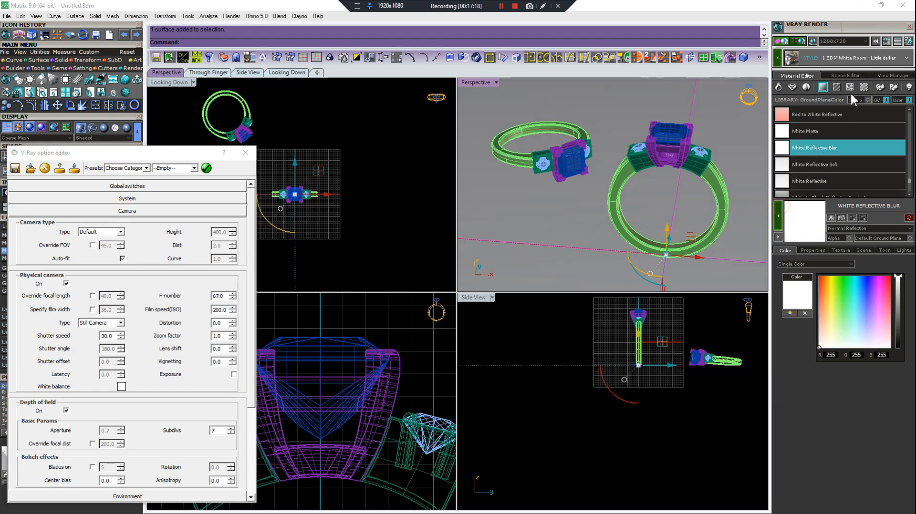
click(779, 41)
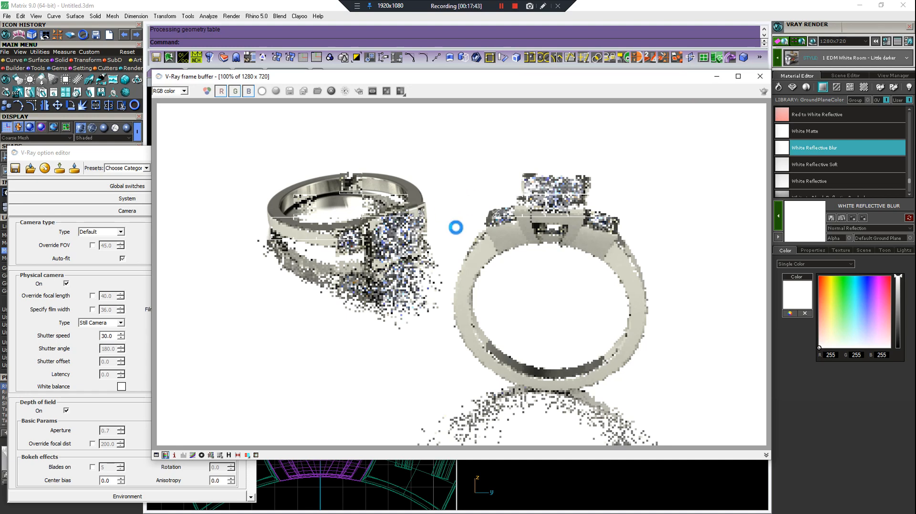
Save the finished depth-of-field render of the two rings and close the V-Ray option editor.
click(501, 6)
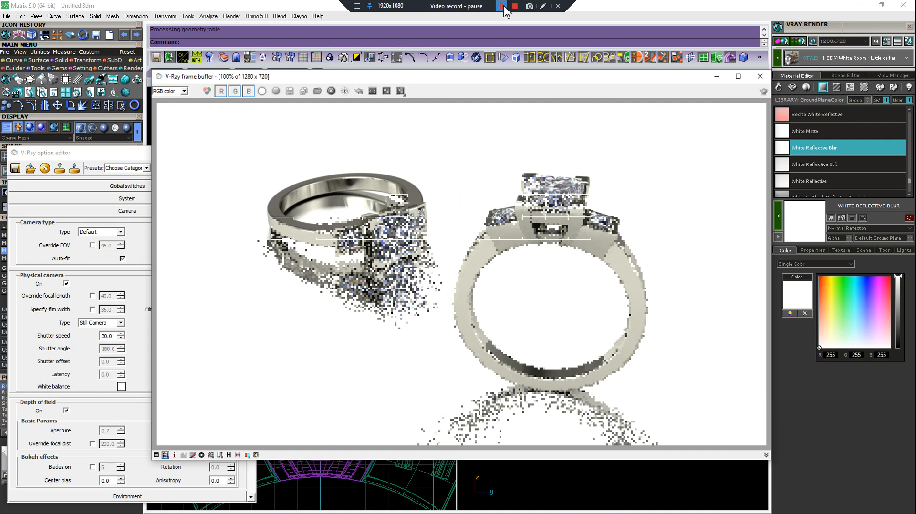
click(502, 6)
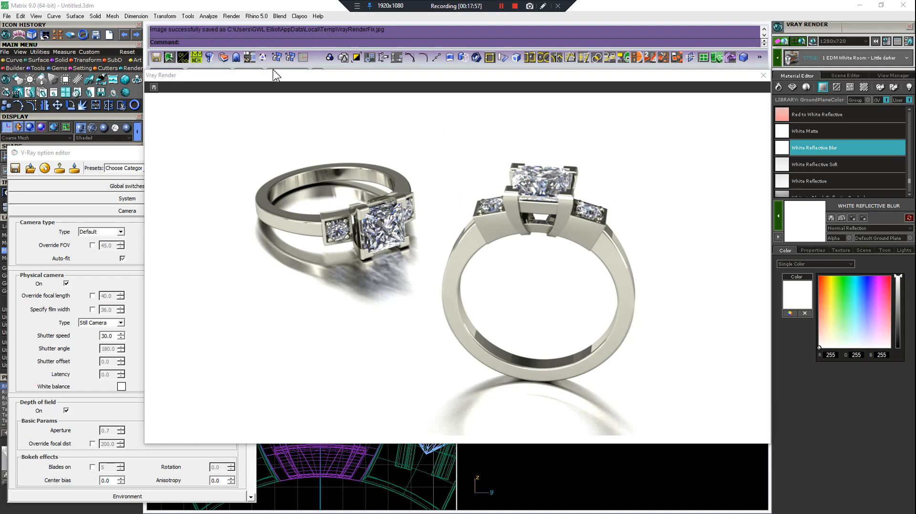
click(154, 86)
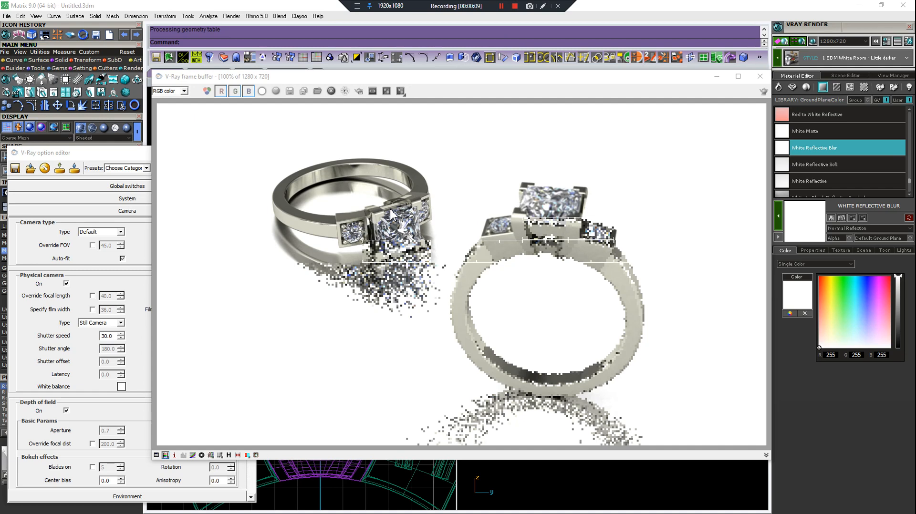
click(90, 151)
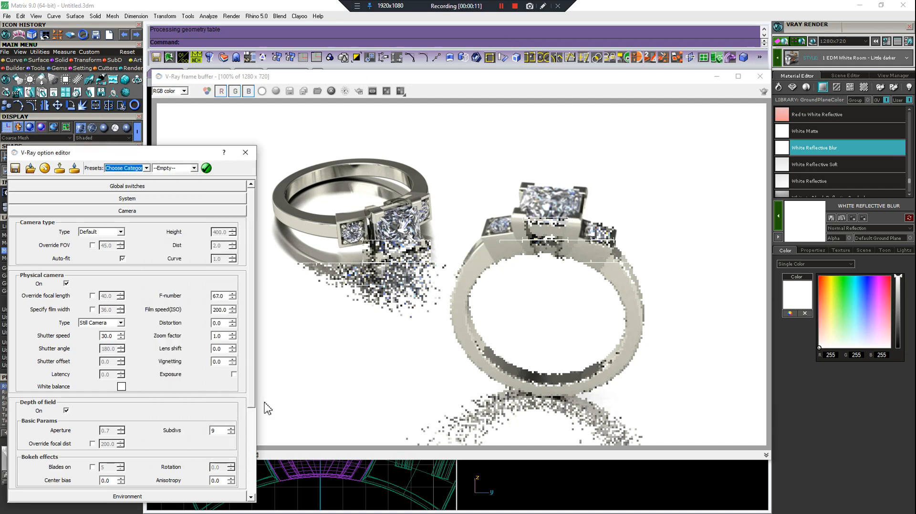
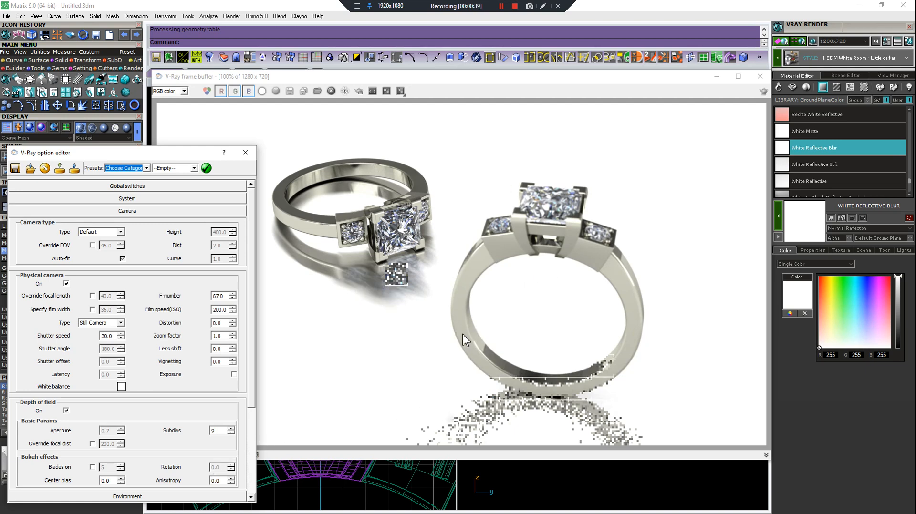
click(246, 159)
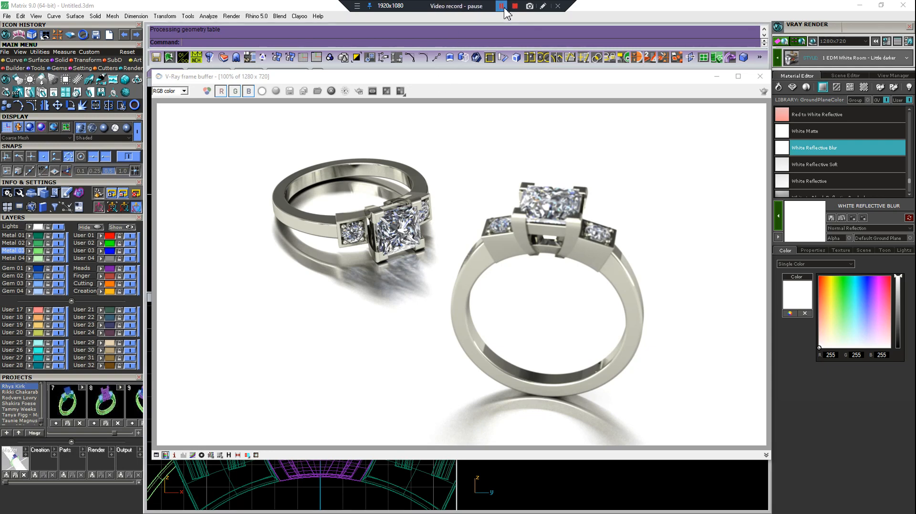
click(501, 6)
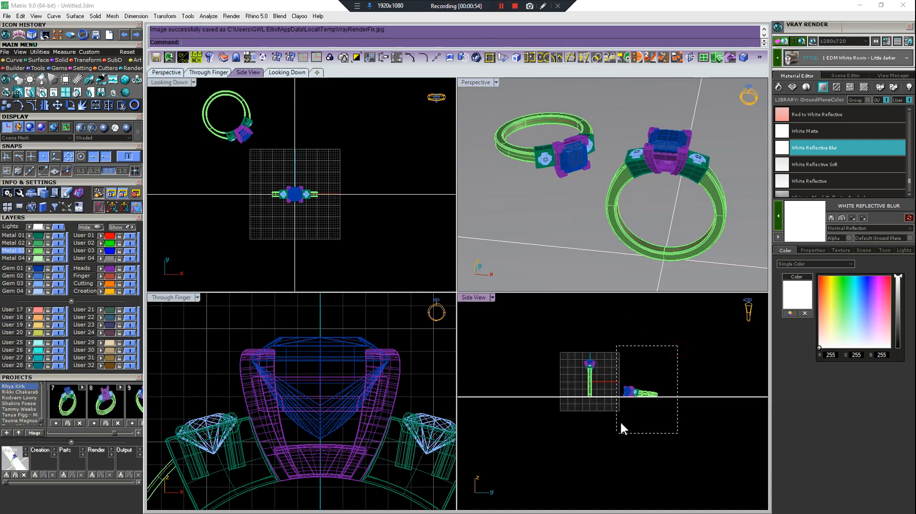
Delete the flat-lying ring and save the whole standing ring to the customer's project slot 10.
key(Delete)
right_drag(641, 173, 617, 136)
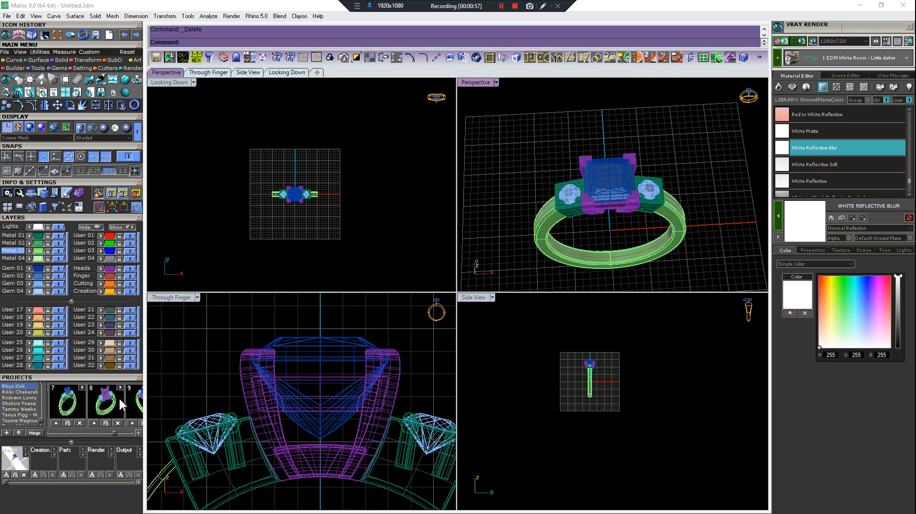
drag(120, 434, 139, 434)
key(ctrl+a)
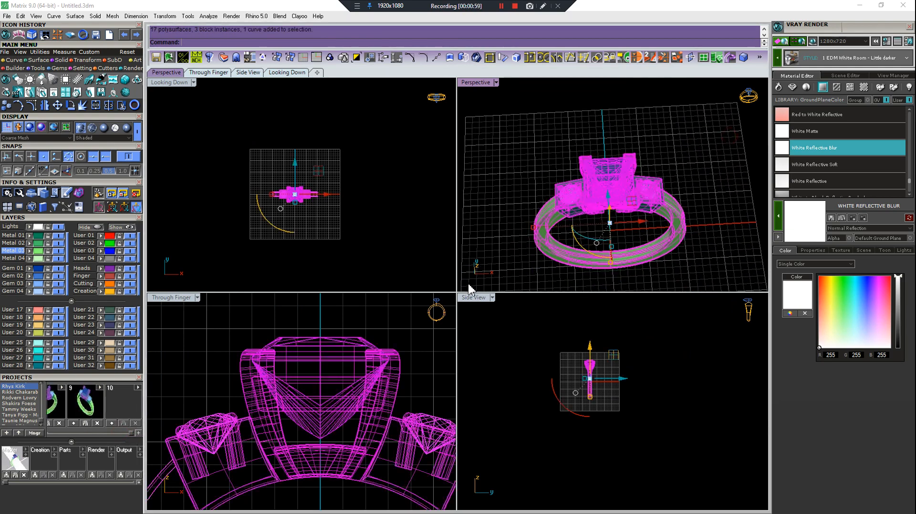
click(112, 423)
Edit the centre princess-cut gem and enlarge it slightly within its head.
scroll(692, 191, up, 5)
shift+right_drag(689, 191, 609, 158)
click(612, 165)
right_click(613, 165)
click(636, 168)
drag(555, 183, 548, 192)
key(Return)
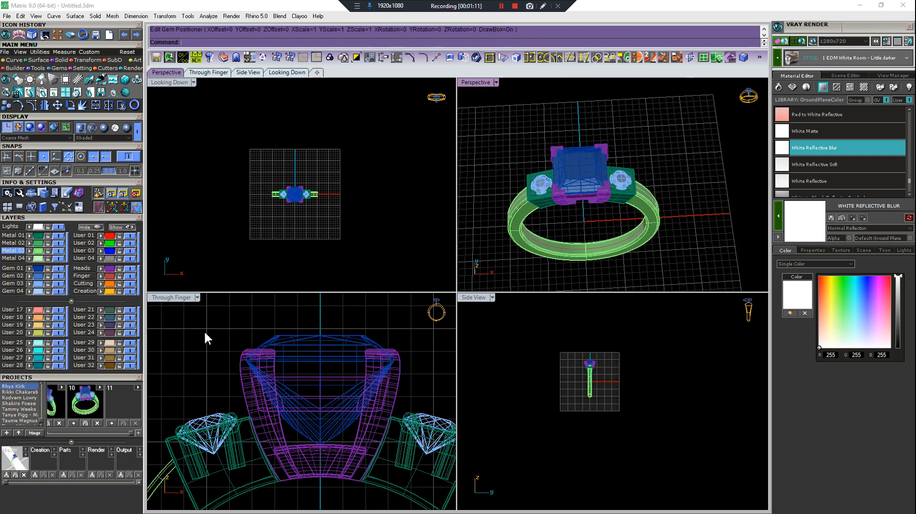
Select the centre head's metal parts in the through-finger view, leaving the centre gem out of the selection.
drag(221, 328, 409, 497)
scroll(372, 367, up, 1)
scroll(306, 327, up, 1)
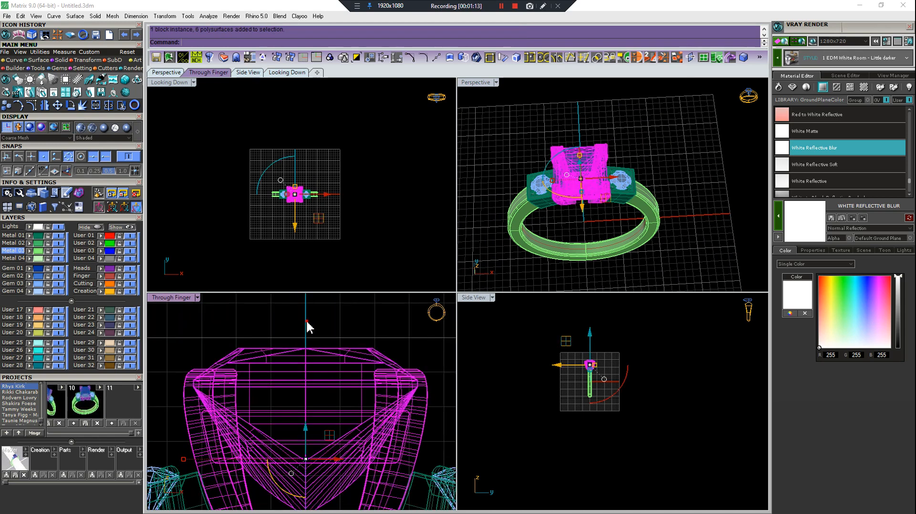
ctrl+click(289, 352)
scroll(289, 354, down, 2)
right_drag(298, 380, 299, 340)
key(s)
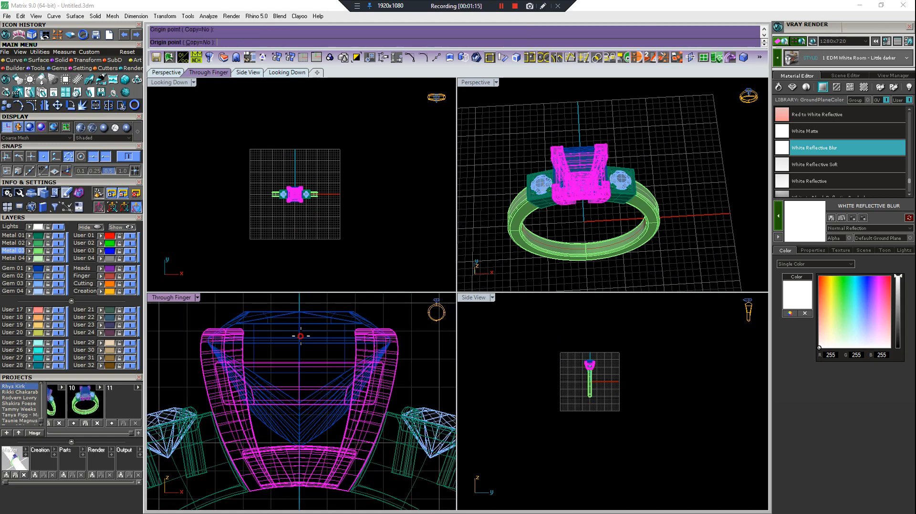
click(302, 336)
right_drag(302, 408, 302, 358)
scroll(302, 358, down, 3)
key(Escape)
Scale the selected centre head up slightly from the origin 0,0,0 and lower it a little around the gem.
key(Return)
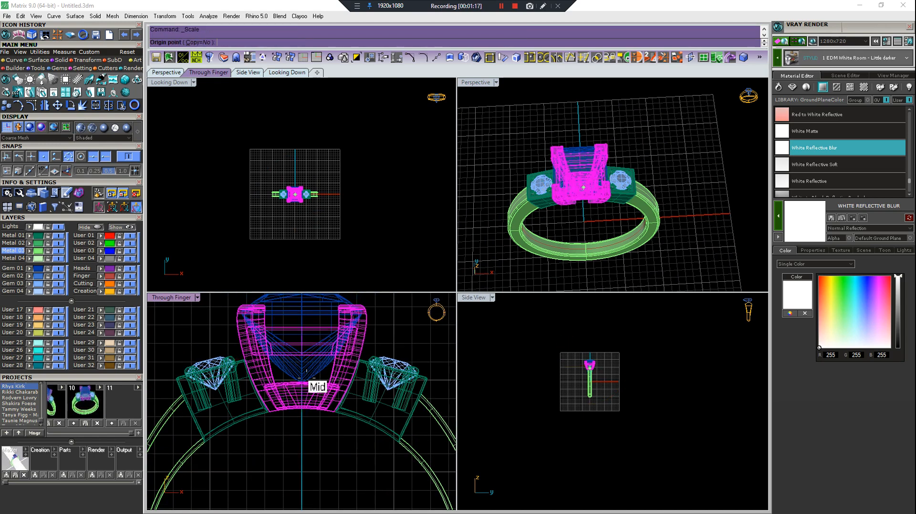
text(0,0,0)
key(Return)
right_drag(304, 323, 300, 349)
click(300, 350)
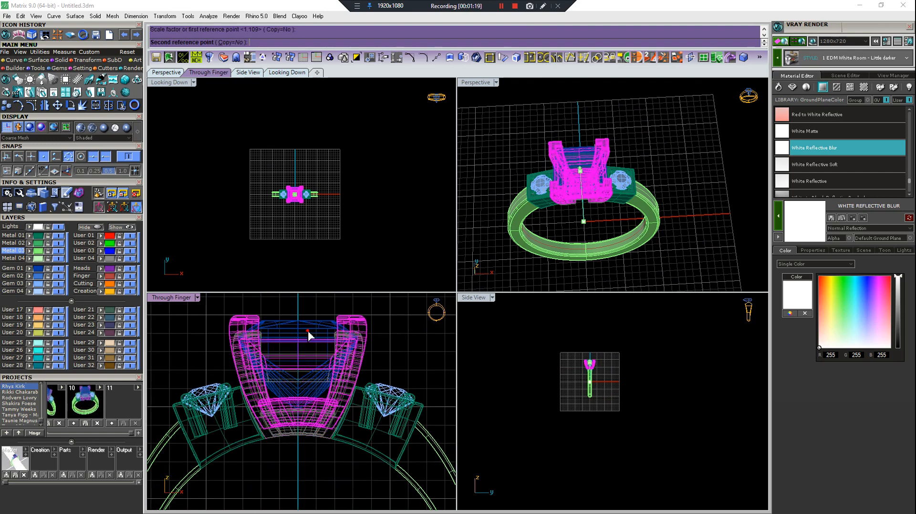
click(310, 332)
scroll(319, 331, up, 2)
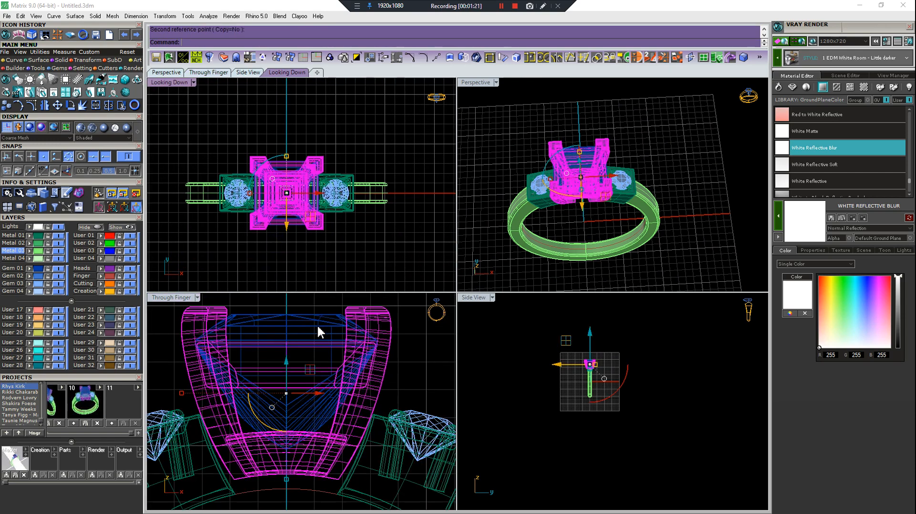
click(361, 338)
scroll(280, 122, up, 5)
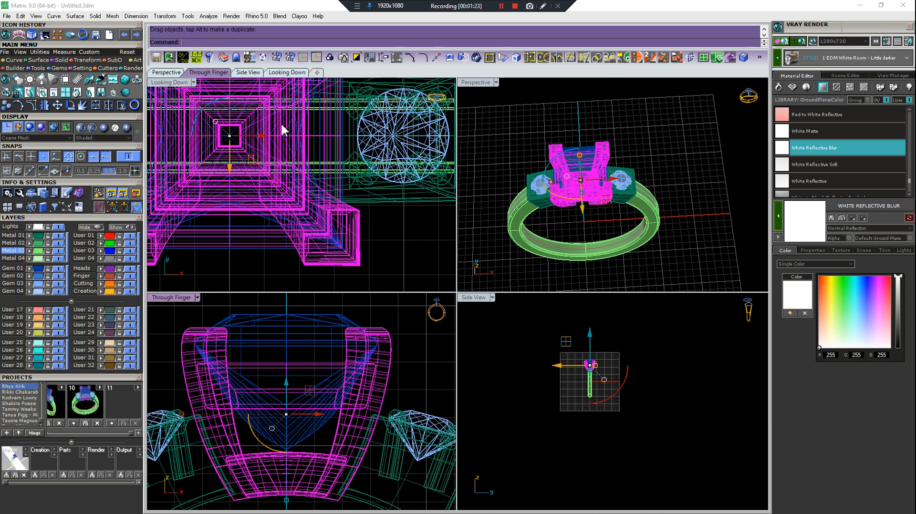
Select all parts of the centre head and scale them slightly in the looking-down view to fit the gem's corners.
right_drag(379, 139, 379, 170)
scroll(359, 140, up, 6)
key(Escape)
right_drag(617, 168, 658, 129)
scroll(595, 181, up, 6)
click(109, 267)
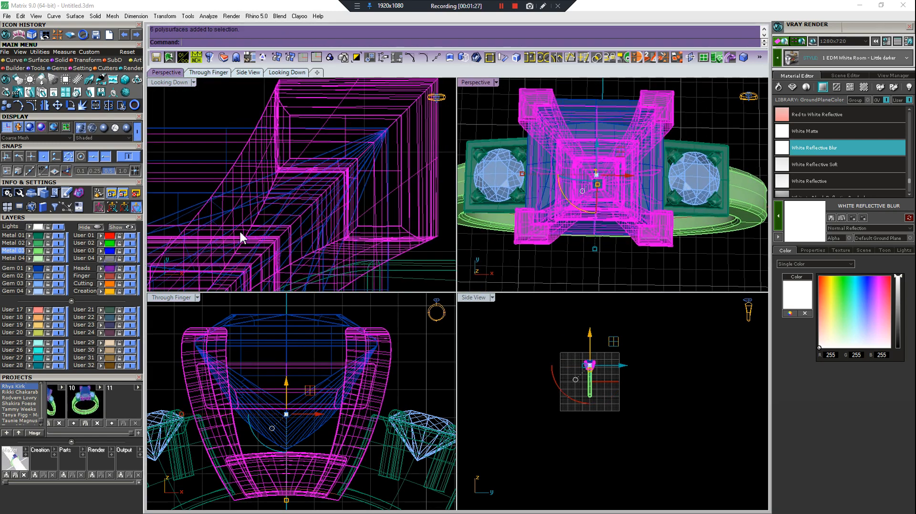
right_click(280, 186)
right_drag(222, 141, 330, 184)
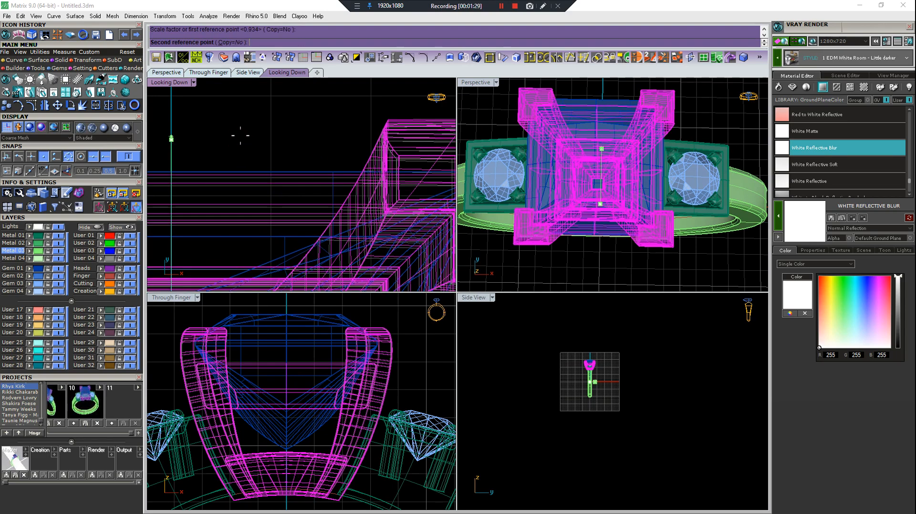
scroll(544, 127, up, 5)
click(554, 127)
mouse_move(557, 127)
right_down()
mouse_move(605, 124)
mouse_move(572, 135)
right_up()
scroll(285, 395, down, 3)
scroll(285, 396, up, 3)
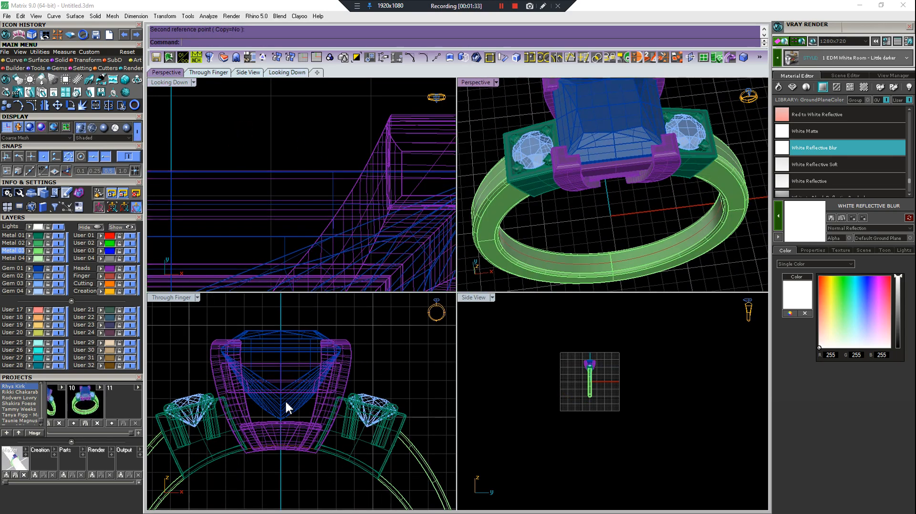
Select the centre stone together with its head and raise them slightly above the finger rail.
scroll(283, 362, down, 3)
drag(239, 333, 331, 427)
scroll(307, 394, up, 2)
drag(202, 329, 339, 459)
scroll(270, 437, up, 8)
scroll(271, 434, up, 2)
drag(280, 425, 281, 415)
scroll(279, 413, down, 10)
key(Escape)
Scale the left side setting's box slightly along its height with two reference points.
right_drag(350, 406, 482, 411)
scroll(289, 372, up, 5)
right_drag(295, 415, 234, 370)
click(301, 402)
key(Return)
click(277, 345)
click(322, 463)
click(327, 476)
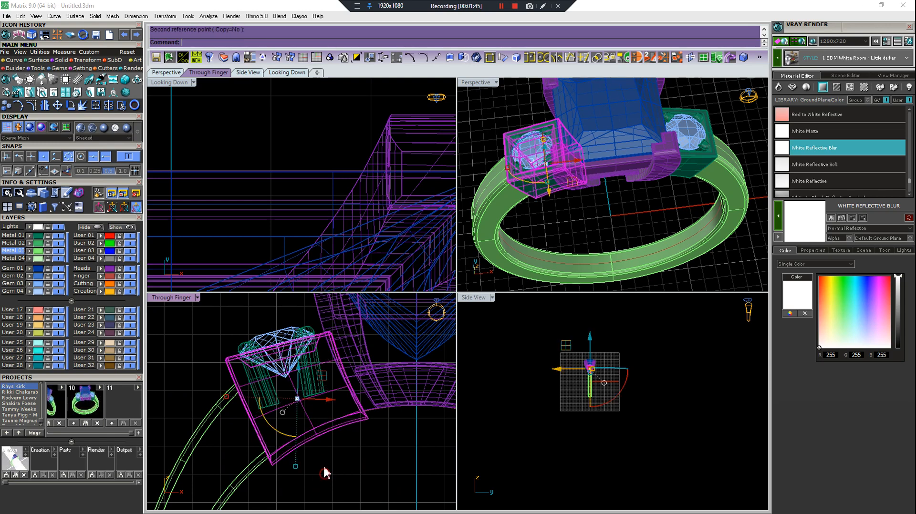
Select the left side setting with its stone and move it slightly upward beside the centre head.
scroll(328, 476, down, 1)
drag(231, 342, 330, 437)
scroll(328, 391, up, 4)
drag(309, 369, 304, 359)
scroll(305, 363, down, 5)
right_drag(320, 387, 270, 373)
scroll(271, 373, down, 4)
key(Escape)
Try to delete the right side setting with a window selection and undo the deletion.
right_drag(284, 334, 268, 356)
drag(292, 367, 347, 472)
key(Delete)
scroll(264, 419, up, 5)
right_drag(288, 411, 216, 404)
key(ctrl+z)
Delete the right side setting together with its stone.
scroll(334, 377, up, 2)
click(350, 356)
drag(349, 356, 273, 388)
key(Delete)
scroll(272, 387, down, 4)
right_drag(191, 369, 277, 360)
Move the left side setting and its stone slightly down and outward, and rotate them slightly to fit the centre head.
drag(250, 341, 320, 419)
scroll(260, 374, up, 5)
mouse_move(260, 363)
mouse_down()
mouse_move(250, 362)
mouse_move(253, 370)
mouse_up()
scroll(251, 364, down, 6)
right_drag(267, 396, 322, 358)
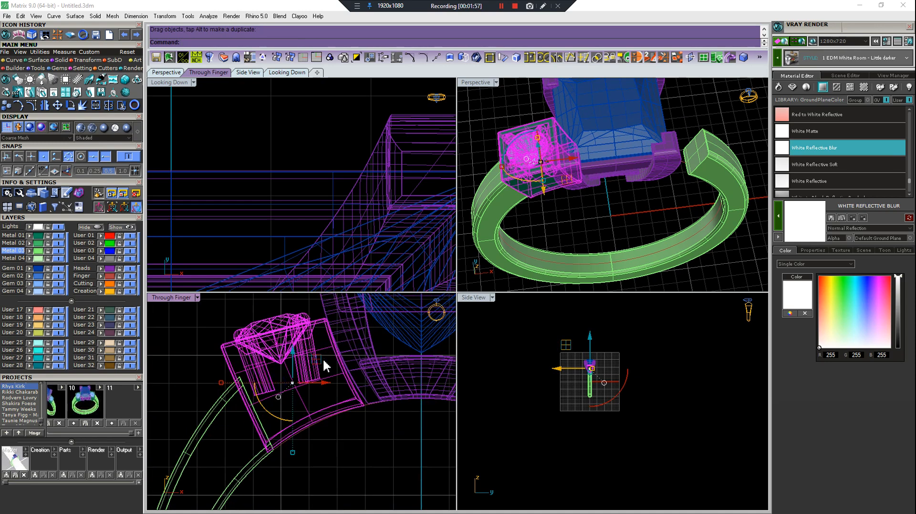
right_click(334, 332)
click(334, 325)
click(168, 340)
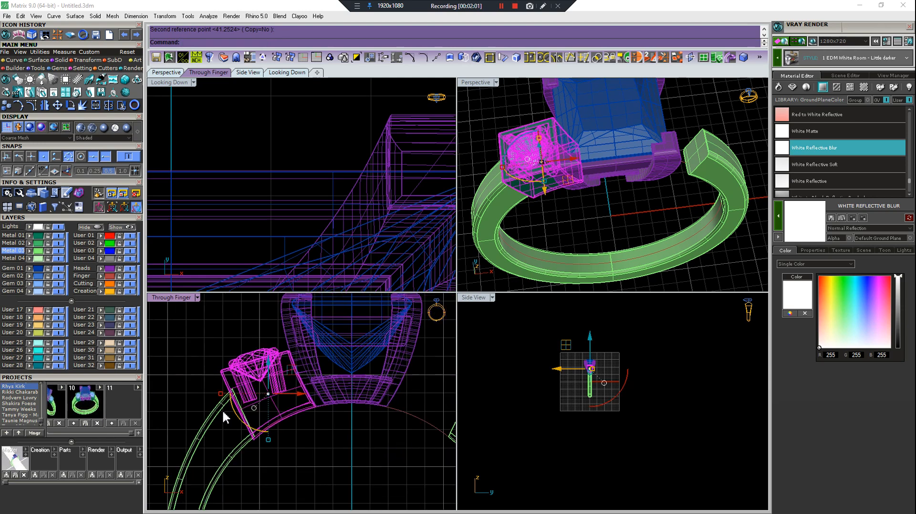
Cage-edit the left side setting's box, shift its lower corner points to meet the shank, and delete the cage.
click(299, 419)
key(F10)
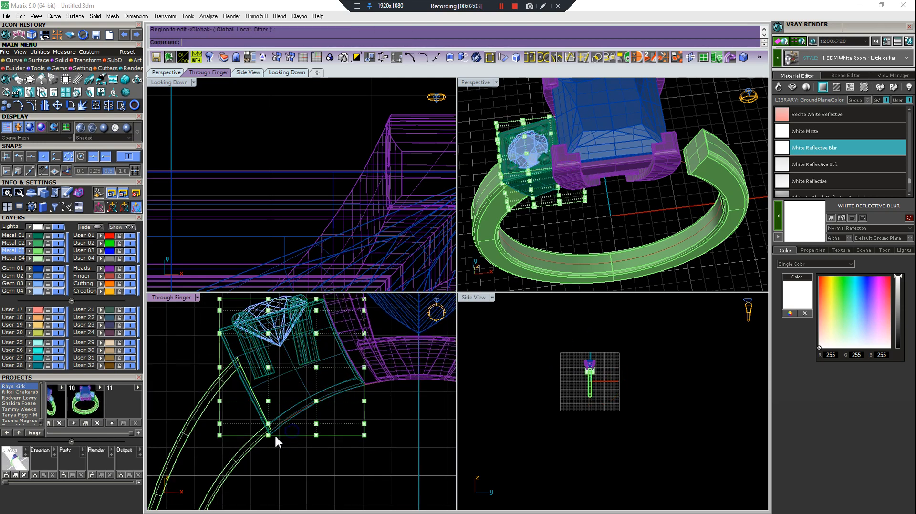
scroll(273, 435, up, 6)
drag(235, 428, 278, 451)
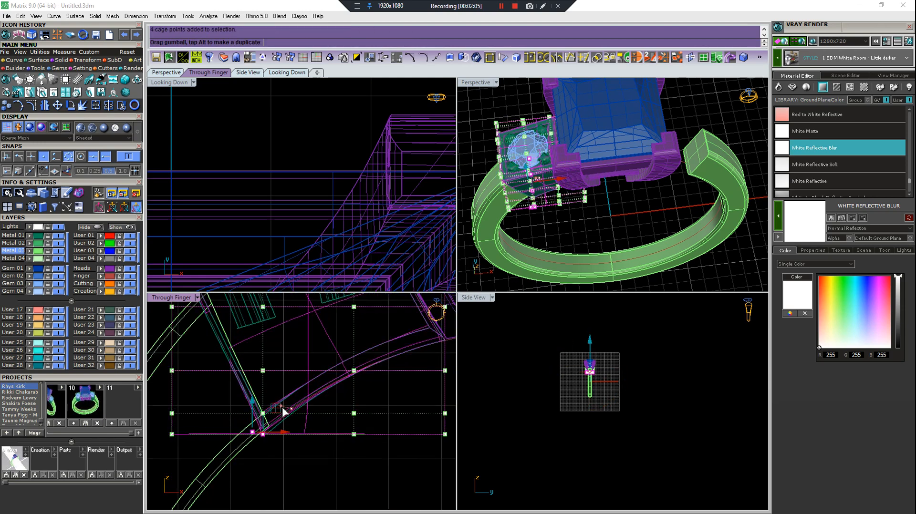
scroll(282, 416, down, 4)
key(Escape)
key(Escape)
click(336, 418)
key(Delete)
Split the shank along a vertical centre line and delete its right half.
scroll(300, 397, down, 8)
right_drag(290, 399, 276, 362)
key(F6)
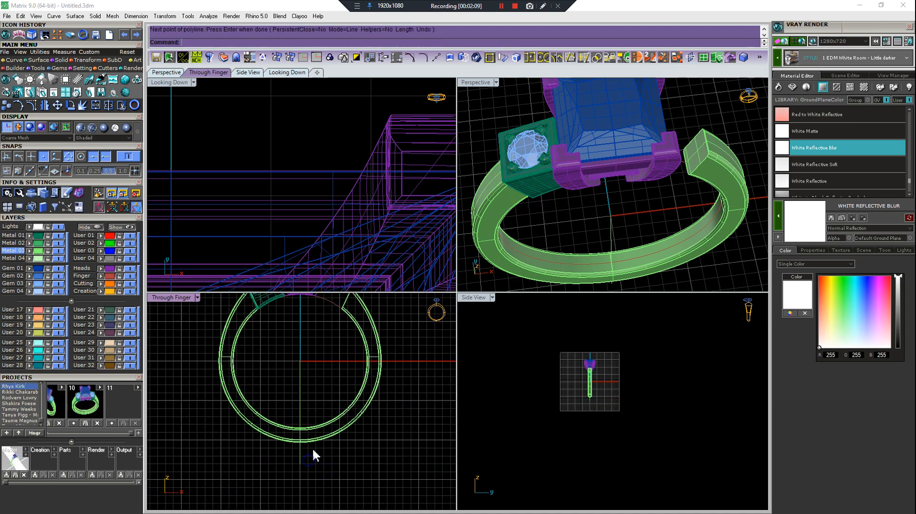
click(314, 445)
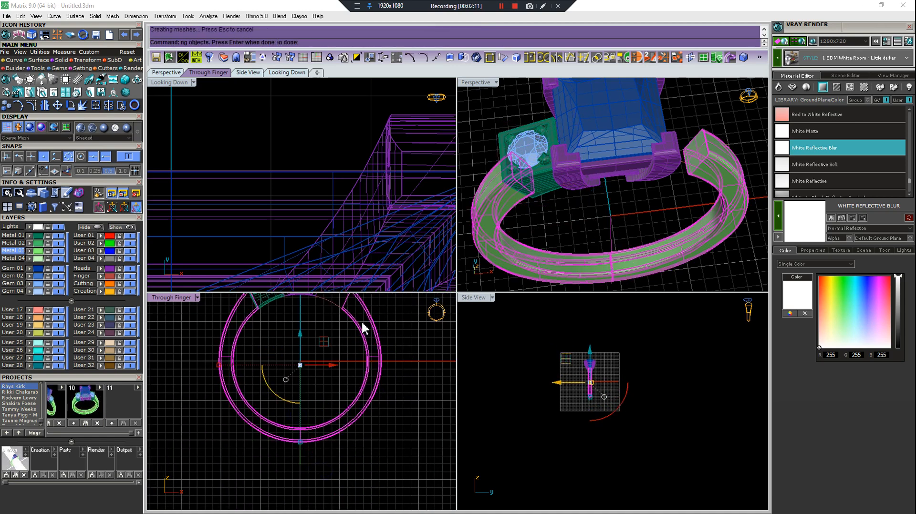
click(378, 367)
key(Delete)
Rotate the left half of the shank slightly so its upper end meets the side setting.
scroll(246, 299, up, 16)
right_drag(245, 300, 233, 343)
click(233, 343)
key(r)
click(215, 334)
click(221, 350)
scroll(232, 359, down, 10)
Split the rotated shank at the vertical centre line and delete the piece overhanging at its bottom.
right_drag(313, 417, 320, 327)
click(325, 425)
right_drag(326, 465, 312, 424)
scroll(306, 428, up, 4)
click(295, 444)
key(ctrl+shift+s)
click(315, 414)
right_click(314, 414)
drag(296, 413, 385, 496)
key(Delete)
scroll(370, 460, down, 10)
right_drag(367, 409, 303, 404)
key(Delete)
Mirror the left shank half, side setting and side stone across the vertical centre line, leaving out the centre head.
drag(230, 314, 375, 507)
right_drag(321, 383, 315, 407)
ctrl+drag(387, 342, 334, 385)
scroll(334, 385, down, 2)
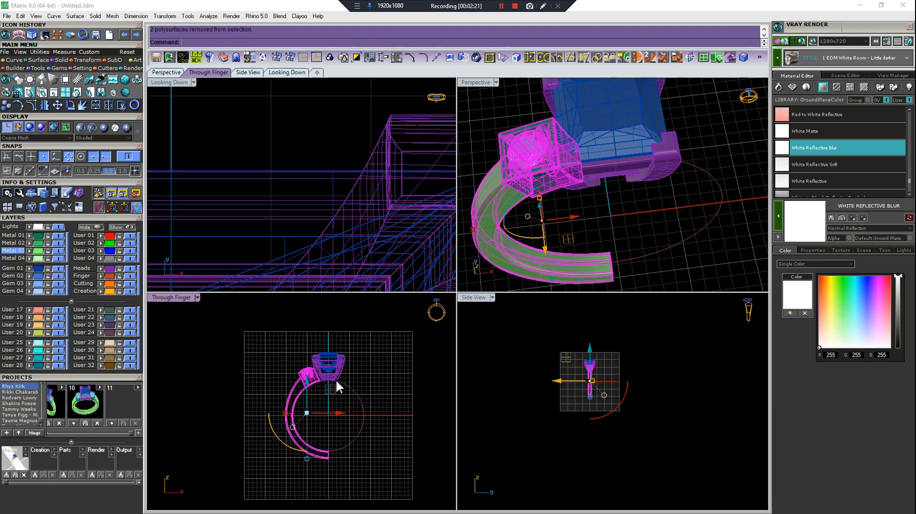
scroll(333, 384, down, 2)
key(ctrl+shift+m)
click(333, 327)
Select the two shank halves and join them into one solid.
key(Escape)
drag(378, 414, 293, 434)
key(ctrl+j)
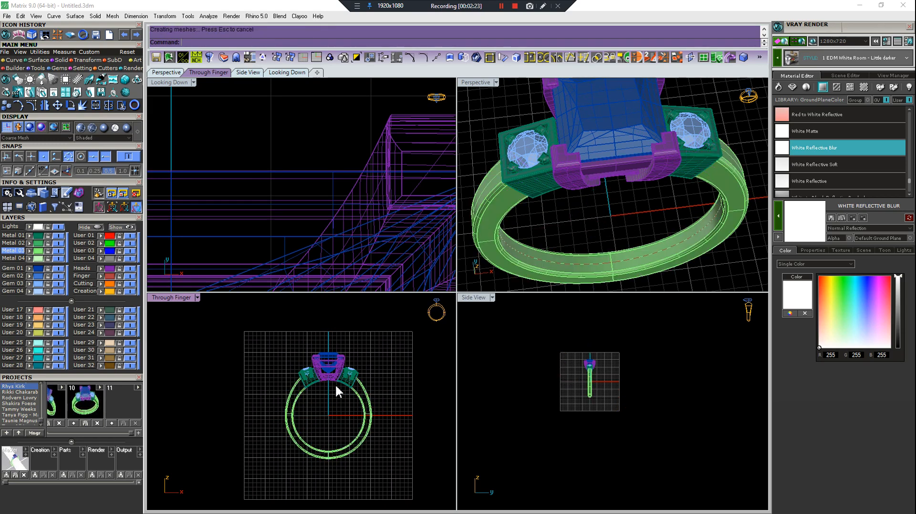
Assign the shank to the Metal 04 layer and save the whole ring to the customer's project slot 11.
scroll(361, 358, down, 4)
key(ctrl+a)
scroll(611, 384, up, 8)
right_drag(606, 380, 697, 396)
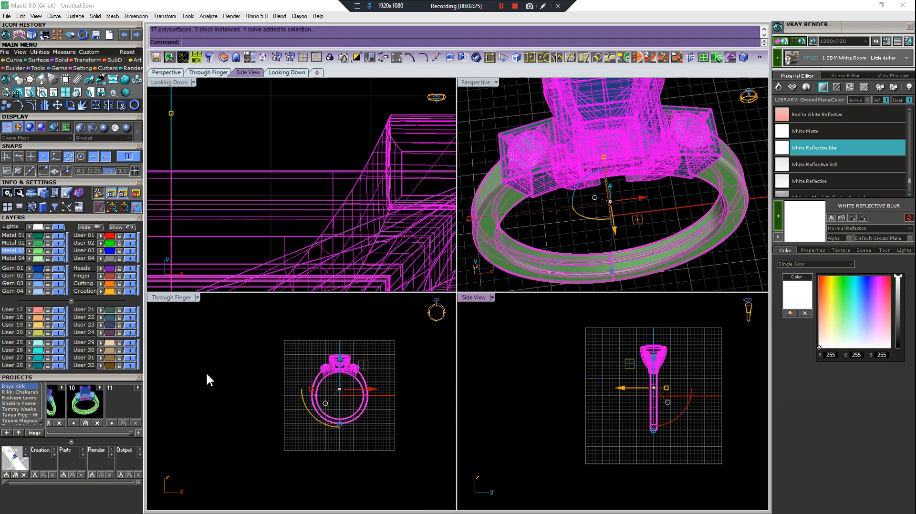
click(715, 217)
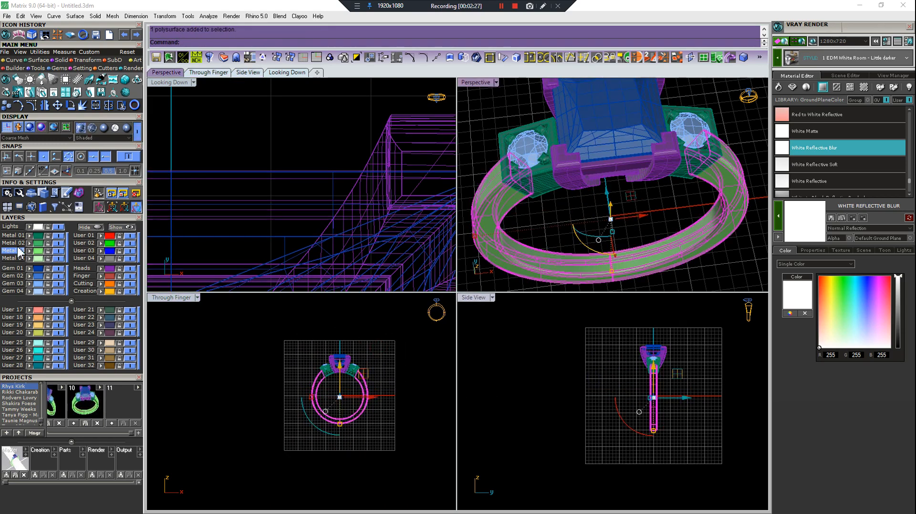
key(Escape)
scroll(617, 223, down, 3)
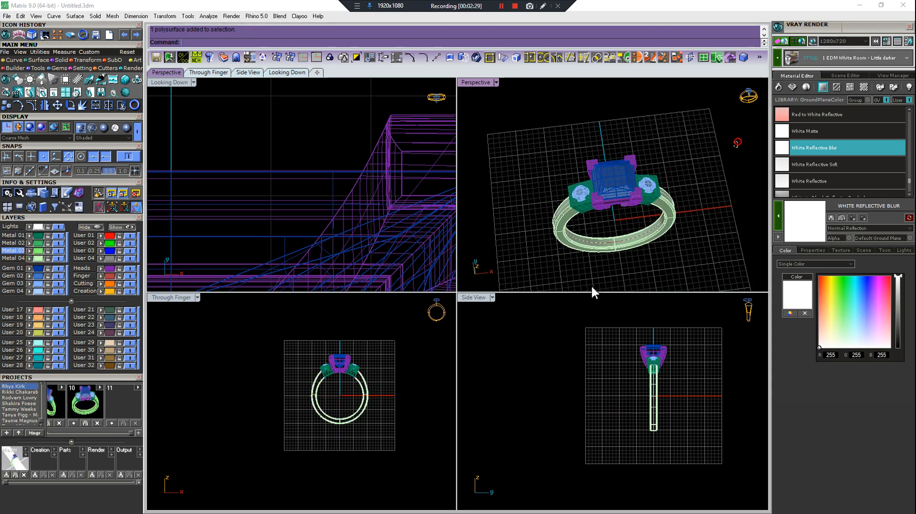
key(ctrl+a)
click(112, 423)
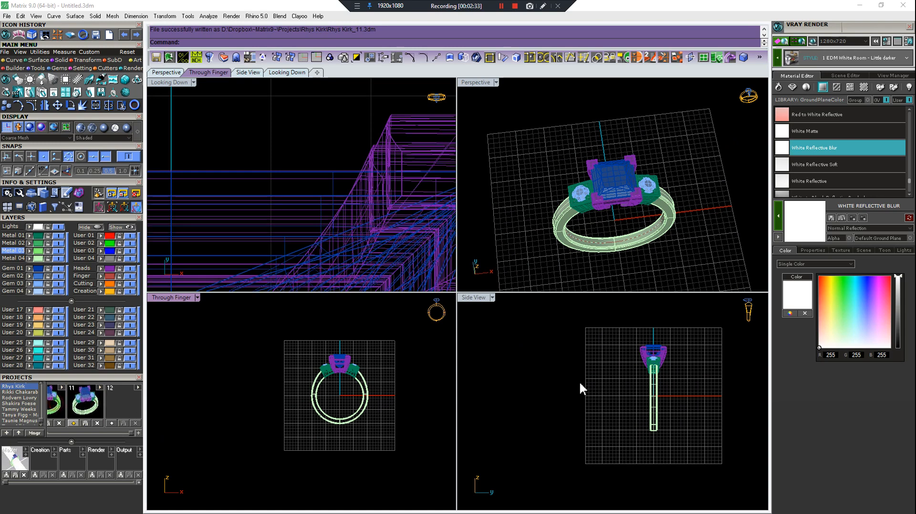
Import the ring from project slot 10 and move it in front of the new ring.
scroll(620, 399, up, 4)
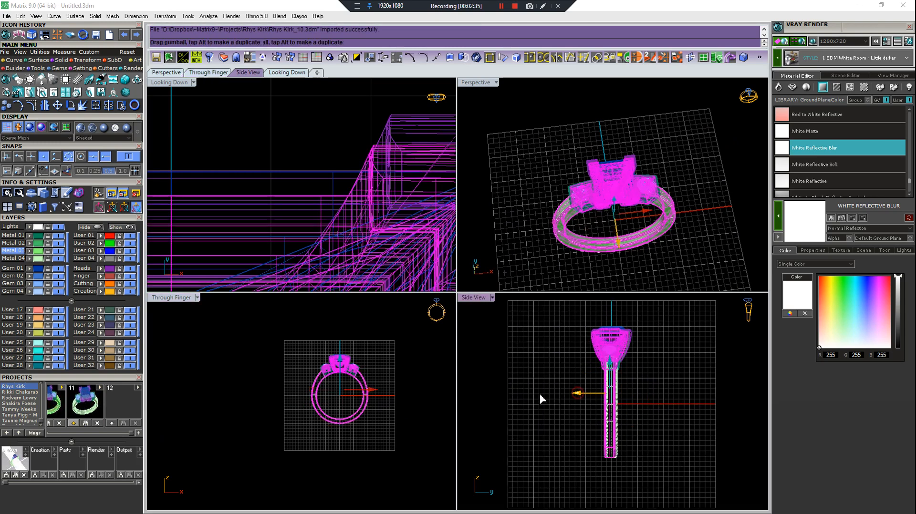
drag(577, 393, 526, 394)
scroll(667, 157, down, 3)
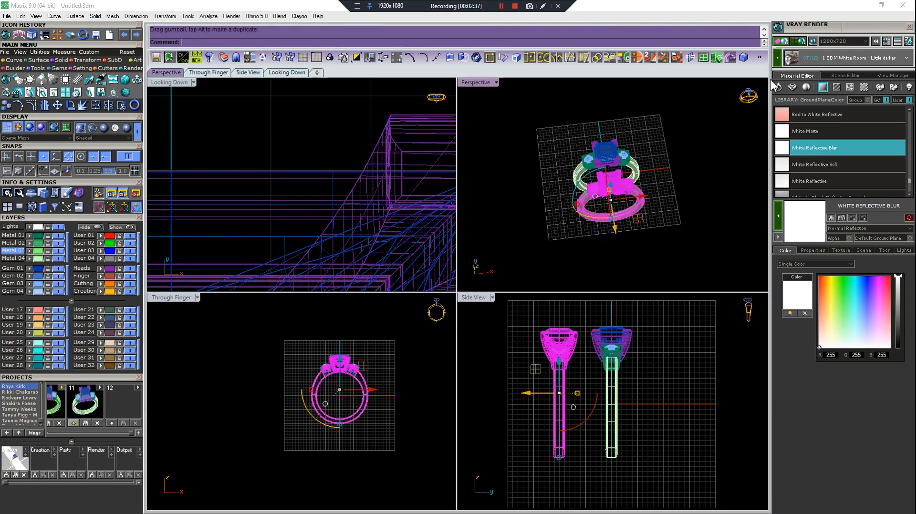
Place the V-Ray ground plane beneath the two rings.
click(697, 131)
click(811, 42)
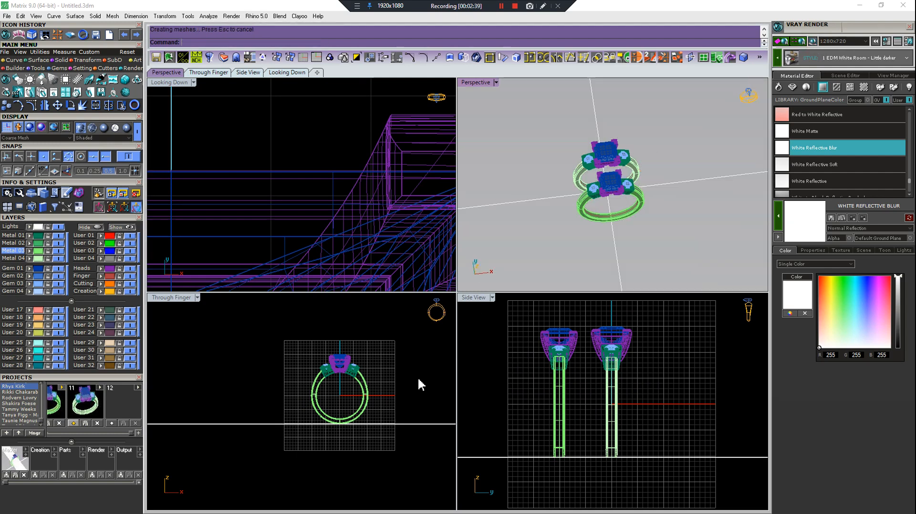
Group the parts of each ring separately and select the front ring.
drag(570, 340, 529, 384)
key(ctrl+z)
key(ctrl+g)
drag(654, 312, 591, 409)
key(ctrl+g)
click(556, 346)
scroll(242, 148, down, 10)
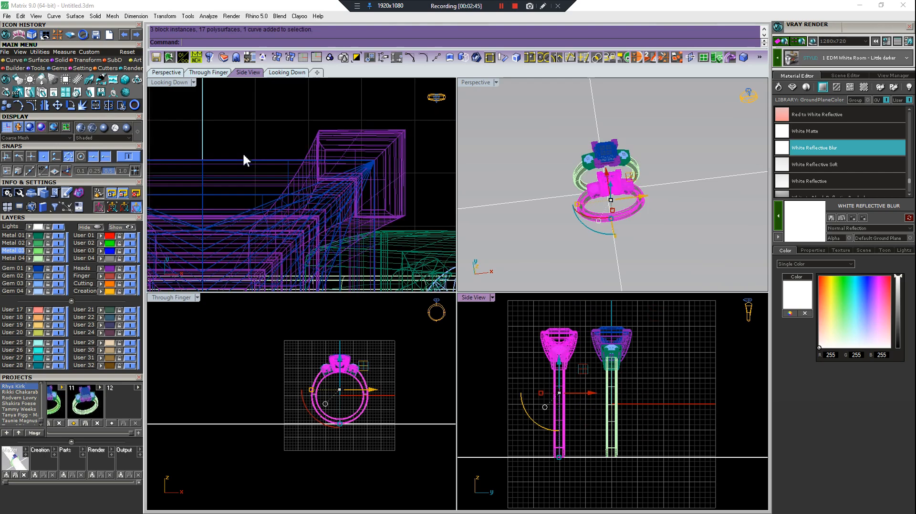
Move the front ring sideways from the rear one and rotate it slightly counterclockwise in the Looking Down view.
right_drag(308, 147, 375, 137)
scroll(373, 147, down, 9)
right_drag(340, 268, 350, 193)
scroll(350, 190, down, 2)
drag(341, 217, 267, 212)
key(r)
click(252, 222)
click(368, 219)
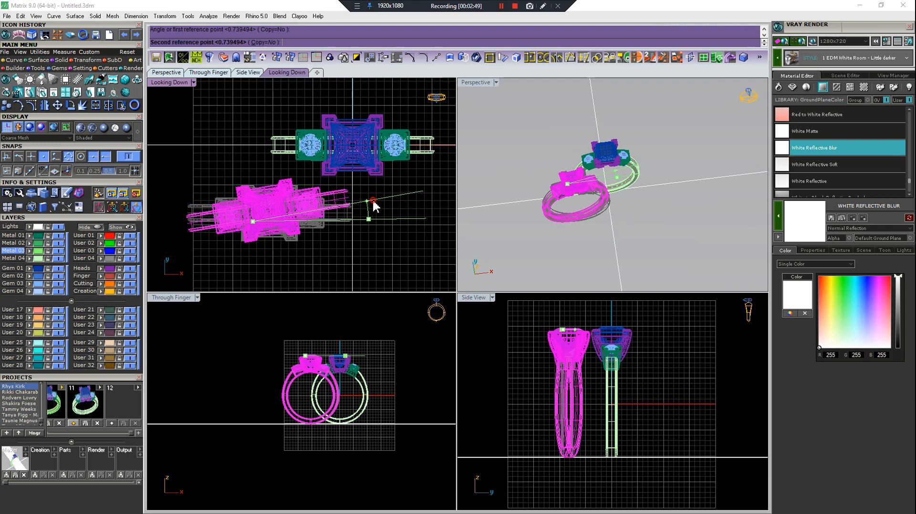
click(374, 206)
key(Escape)
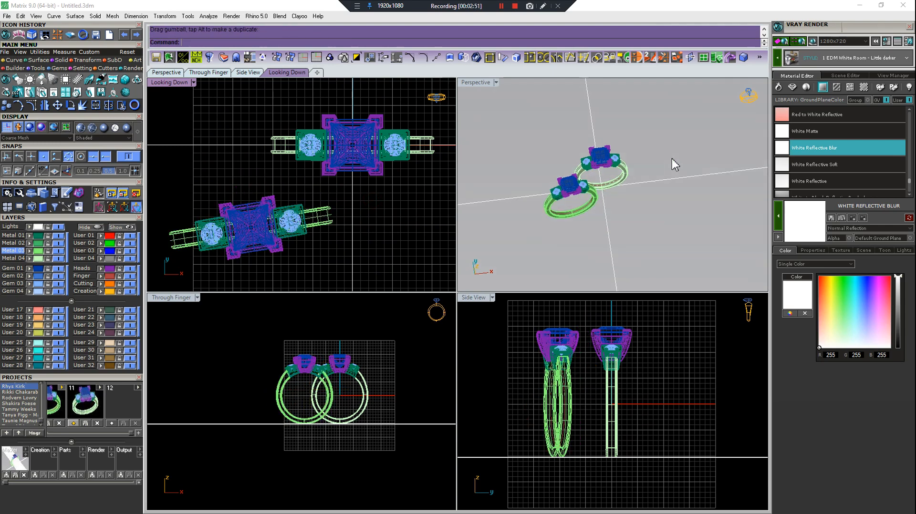
Move the rotated front ring a little farther forward and frame both rings at an angle in the perspective view.
scroll(563, 164, up, 5)
right_drag(587, 150, 603, 181)
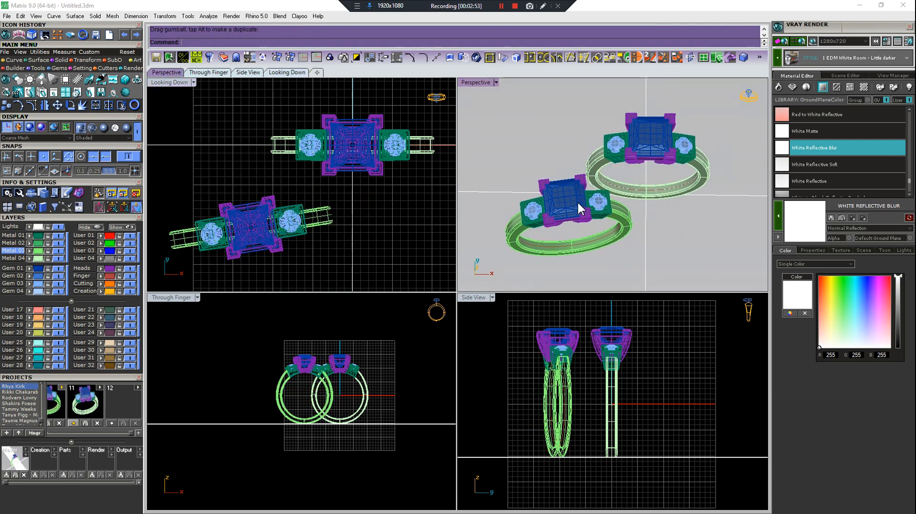
drag(602, 459, 513, 371)
right_drag(233, 192, 240, 146)
drag(243, 177, 241, 191)
key(Escape)
mouse_move(593, 182)
right_down()
mouse_move(616, 163)
mouse_move(596, 171)
mouse_move(600, 147)
mouse_move(598, 165)
right_up()
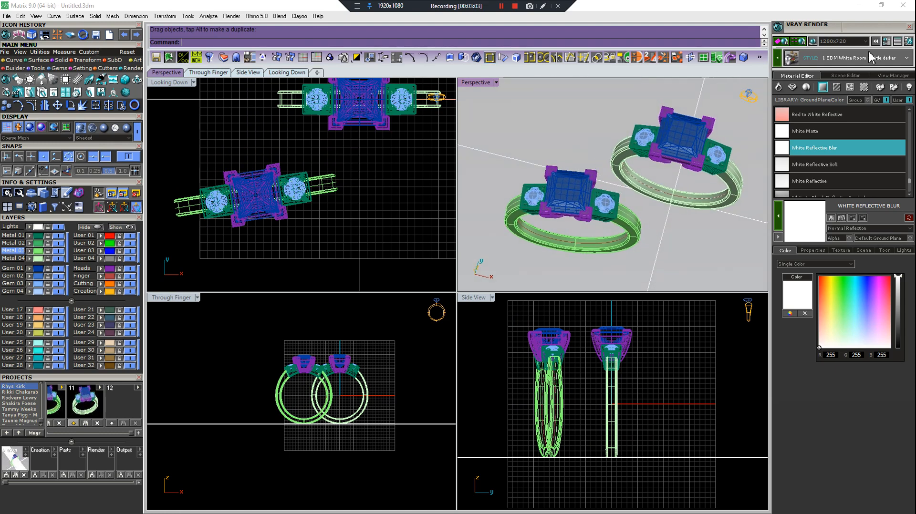
Check the V-Ray camera options and render the perspective view of the two rings on the ground plane.
click(896, 42)
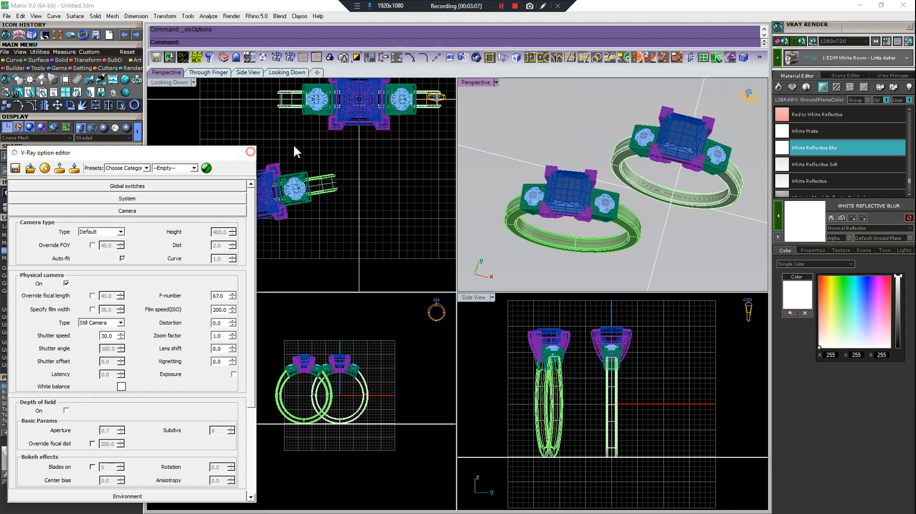
click(246, 152)
mouse_move(578, 138)
shift+right_down()
mouse_move(575, 149)
mouse_move(576, 139)
shift+right_up()
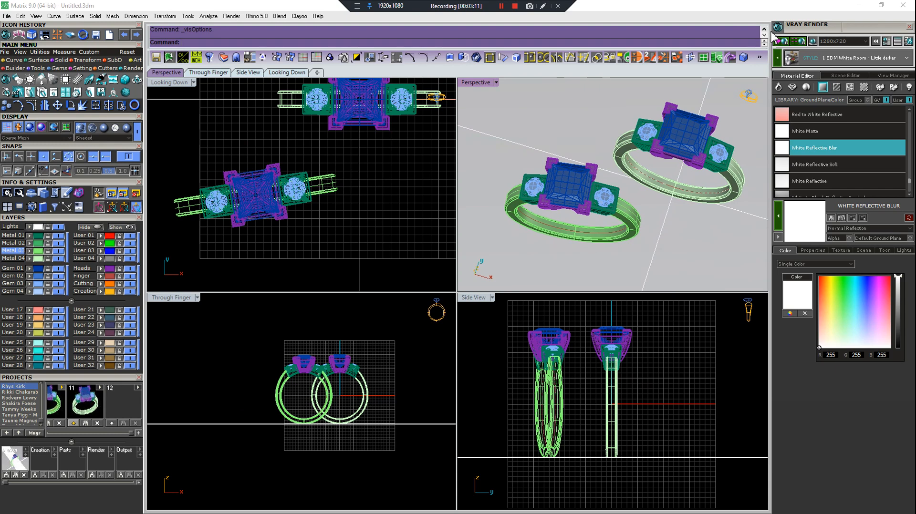
click(783, 42)
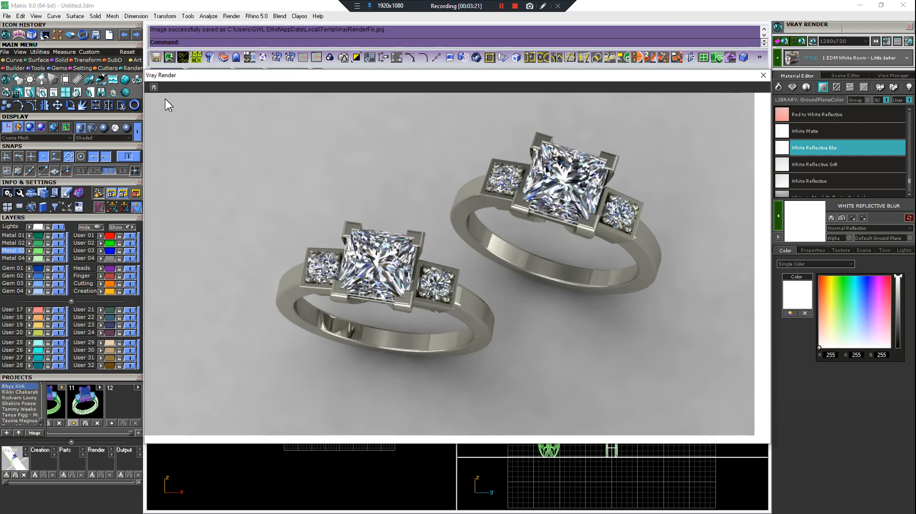
click(501, 6)
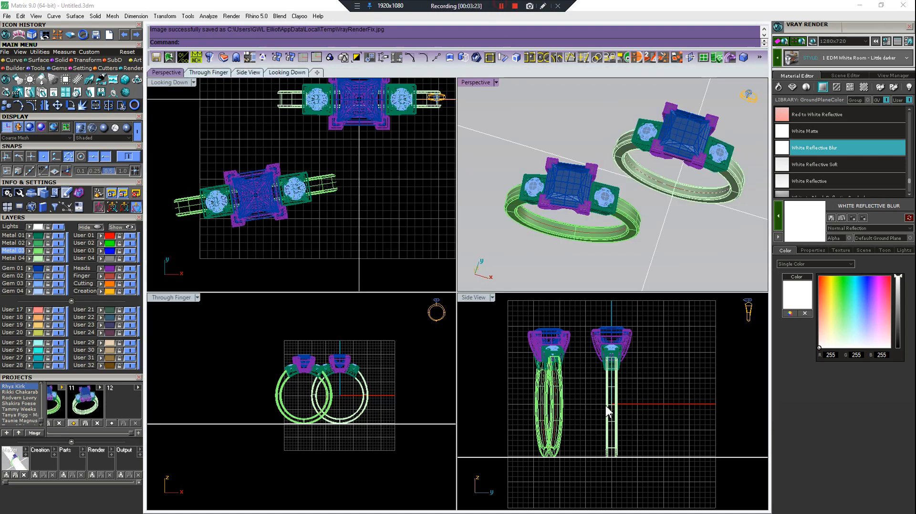
Undo the front ring's moves and rotation back to its aligned position in front of the other ring.
scroll(635, 415, down, 5)
click(704, 414)
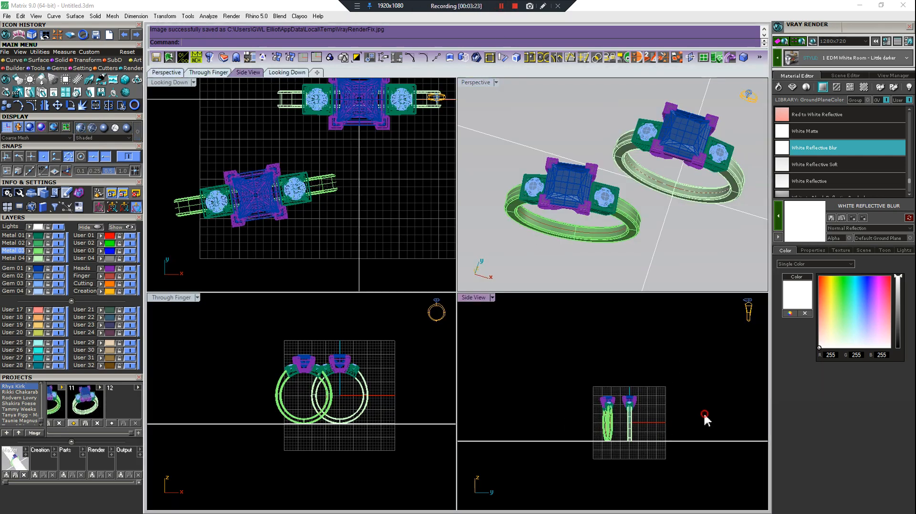
key(ctrl+z)
key(ctrl+z)
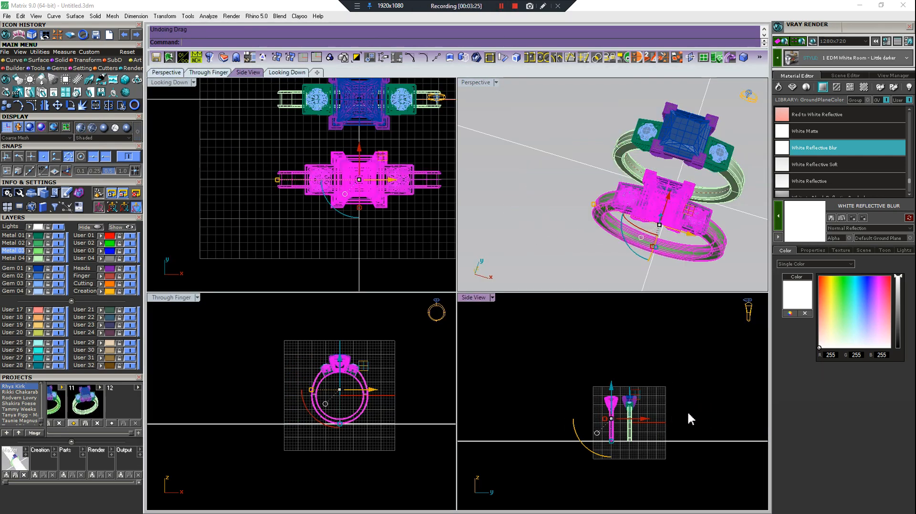
Import Sleeve.3dm through the two rings and scale it down about the finger centre to fit inside the shanks.
scroll(263, 208, down, 6)
click(420, 248)
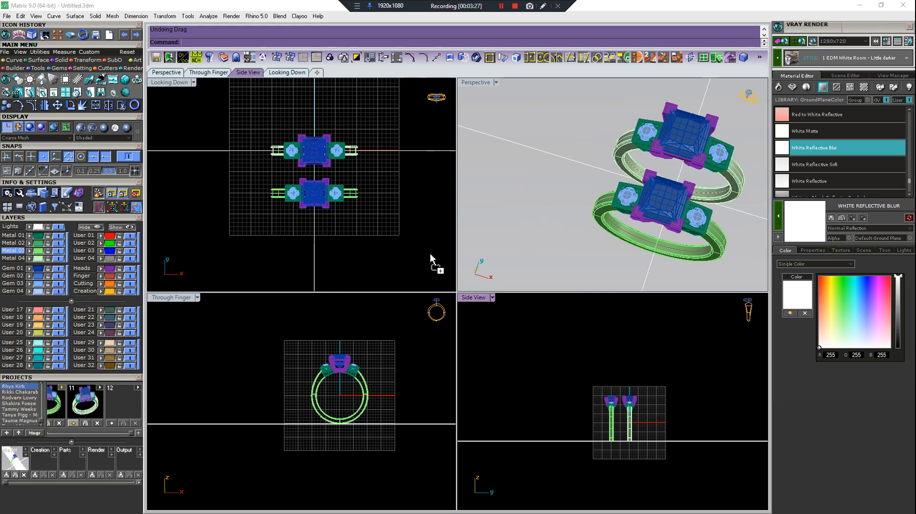
click(517, 295)
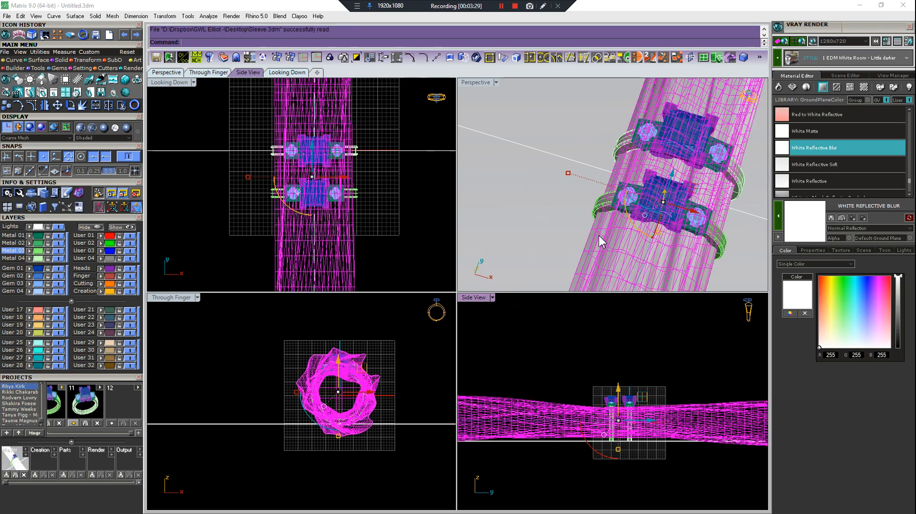
click(339, 395)
click(384, 324)
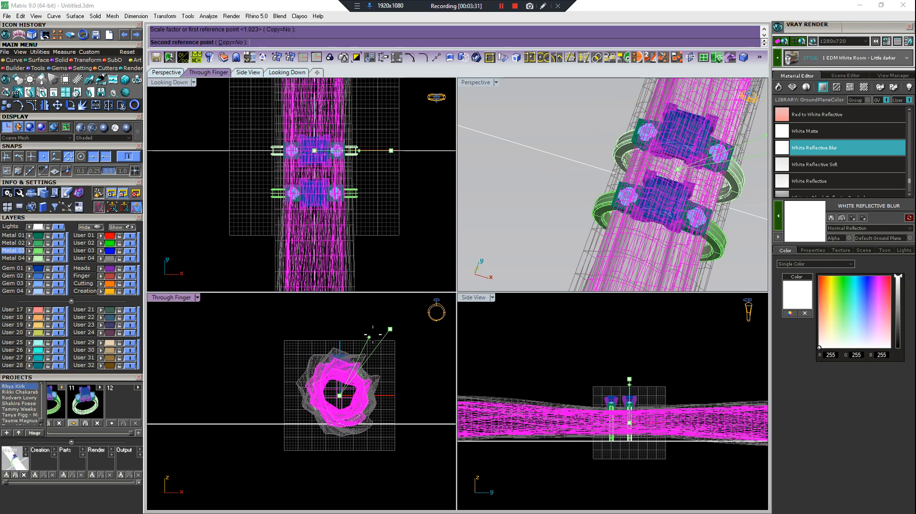
click(373, 335)
key(Escape)
Select the front ring in the Side View and move it slightly farther along the sleeve from the other ring.
right_drag(674, 241, 567, 186)
scroll(614, 442, up, 3)
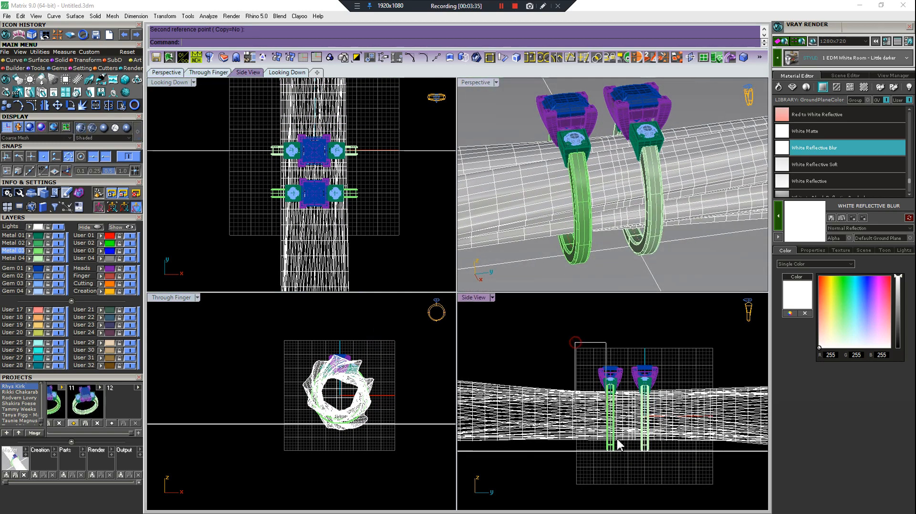
drag(624, 459, 624, 460)
drag(635, 409, 625, 409)
key(Escape)
Frame the two rings on the sleeve from the side and render the perspective view with V-Ray.
right_drag(608, 206, 638, 196)
click(779, 42)
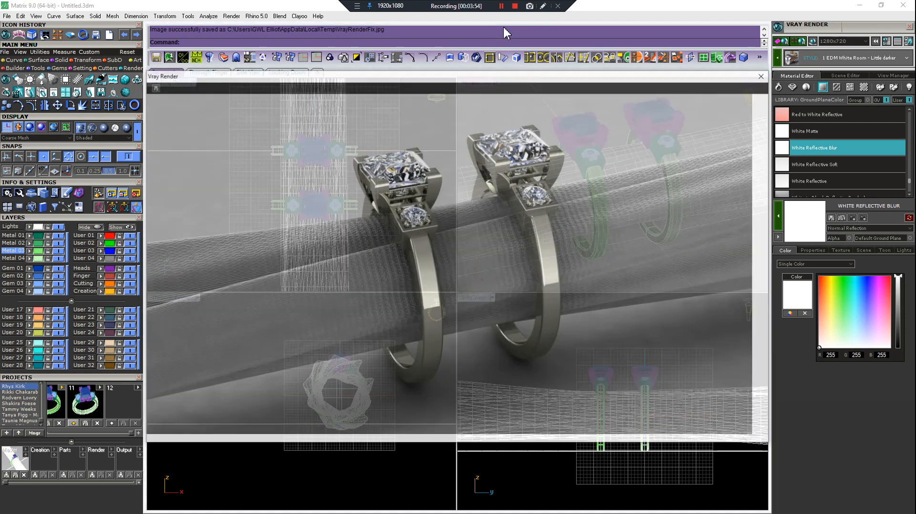
click(500, 7)
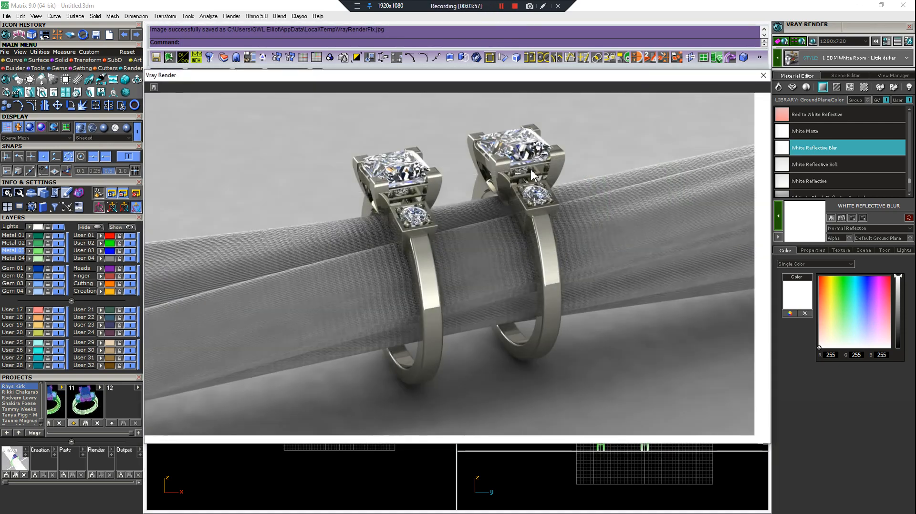
click(504, 8)
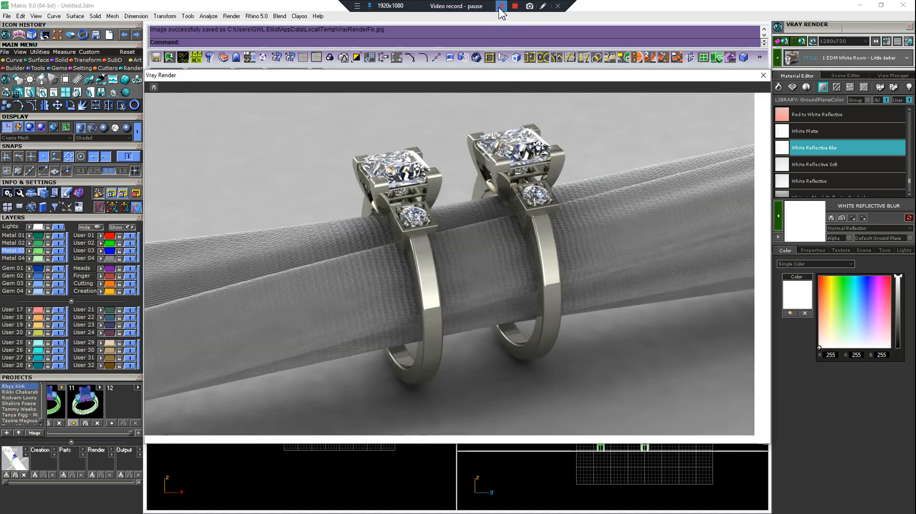